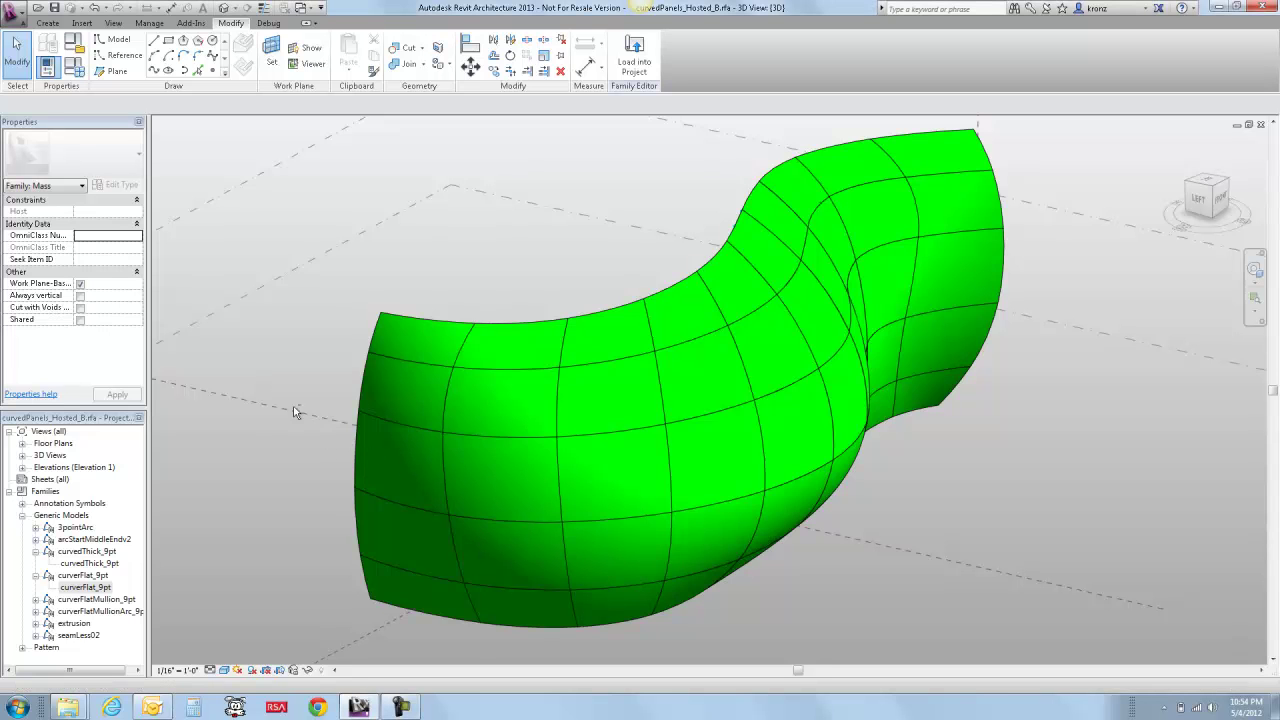
- Select a single 9-point panel and orbit around it to inspect its S-curve
shift+middle_drag(475, 443, 217, 425)
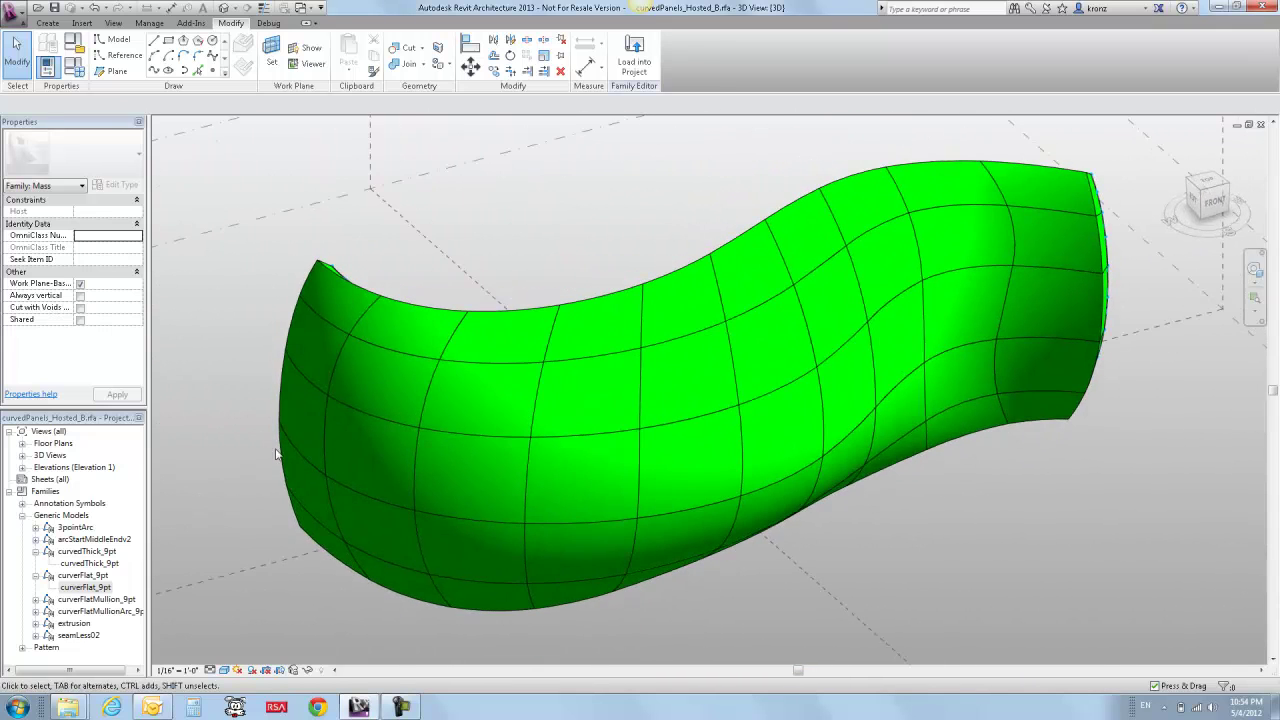
key(Tab)
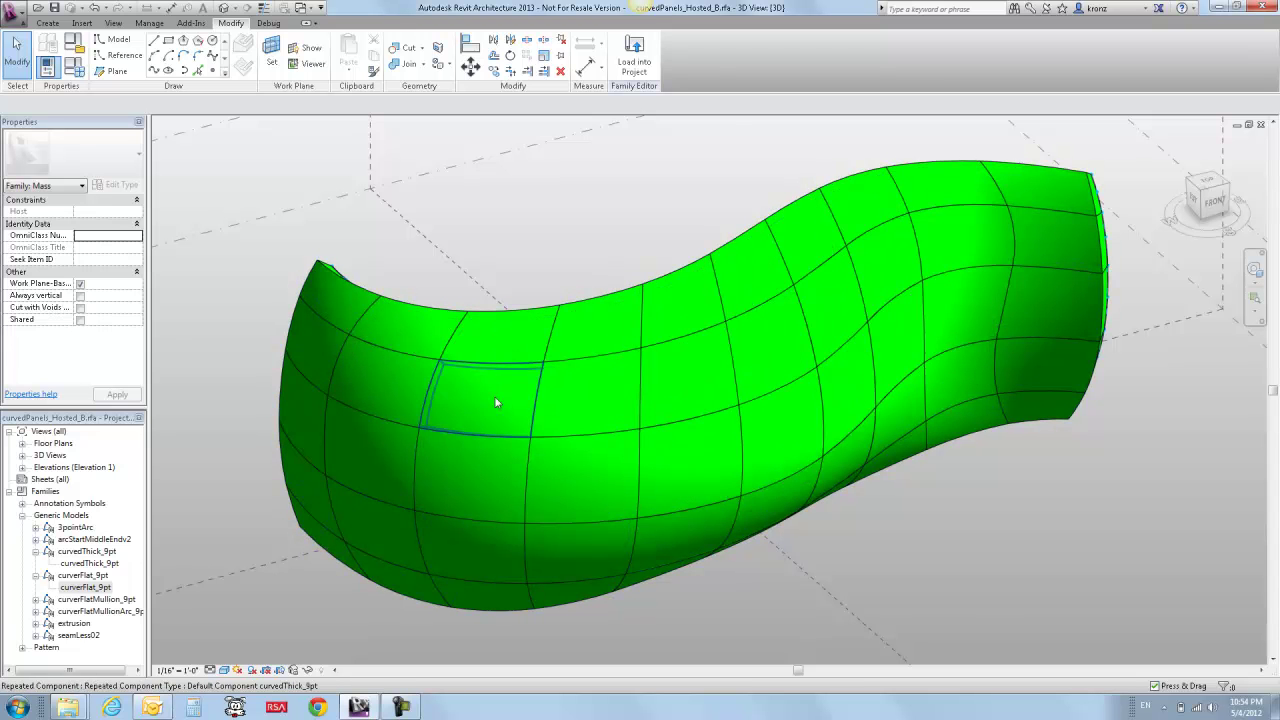
click(495, 397)
shift+middle_drag(243, 380, 477, 390)
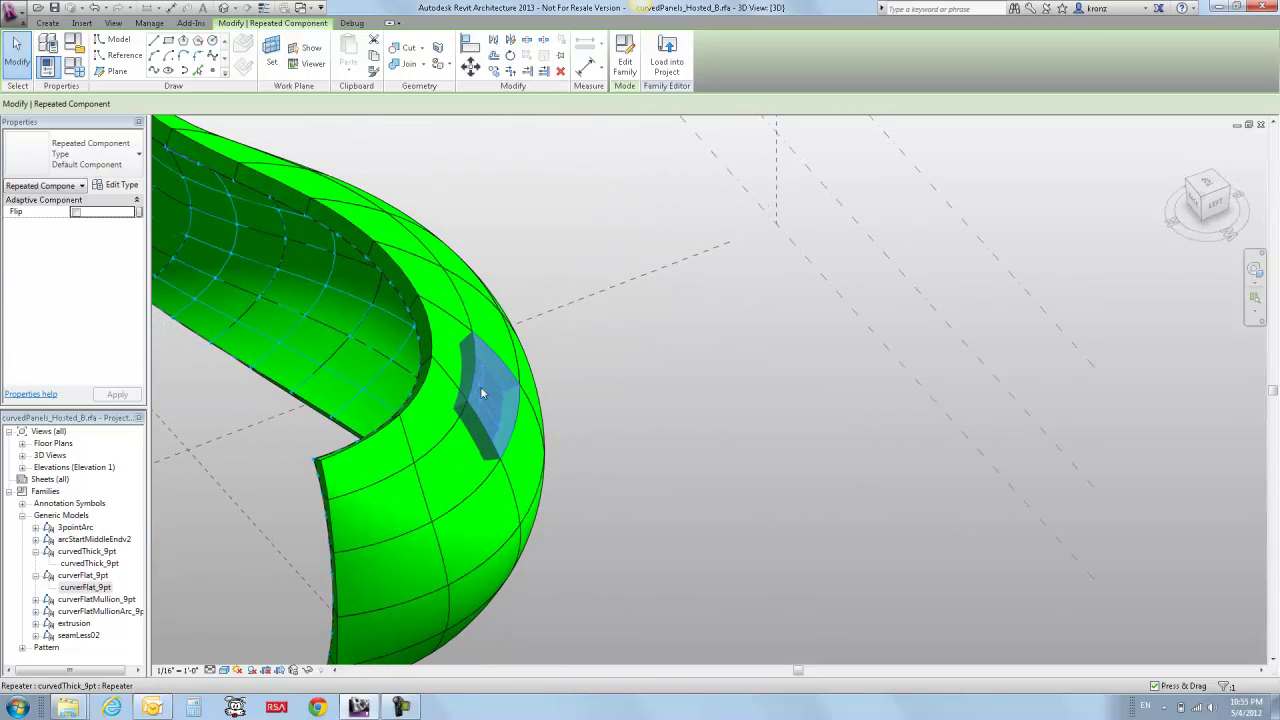
scroll(503, 395, up, 5)
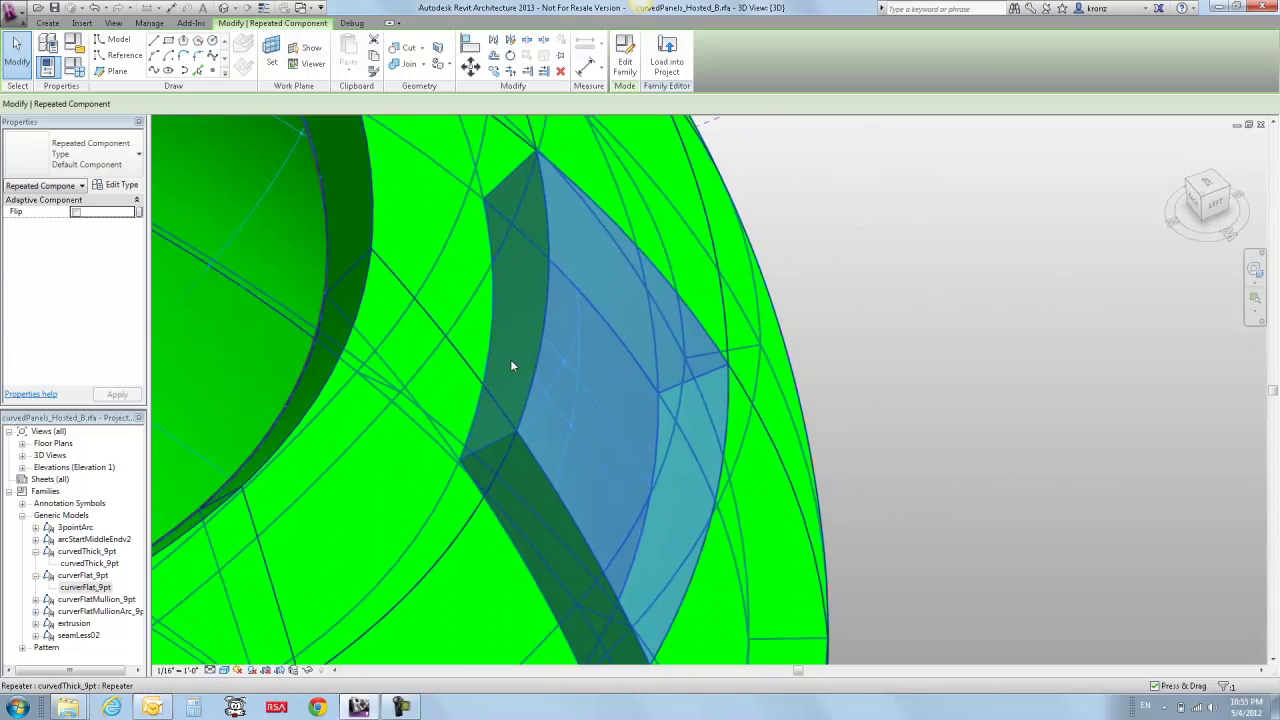
shift+middle_drag(777, 420, 503, 389)
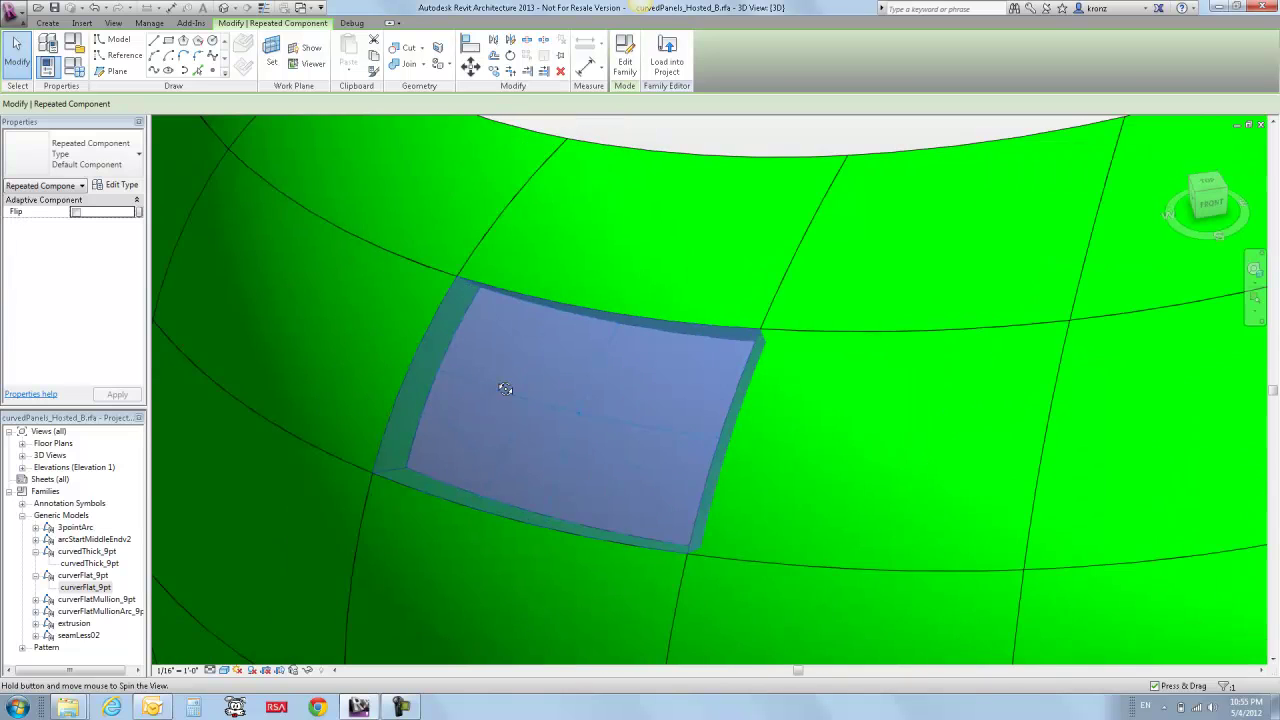
scroll(577, 467, down, 5)
click(577, 467)
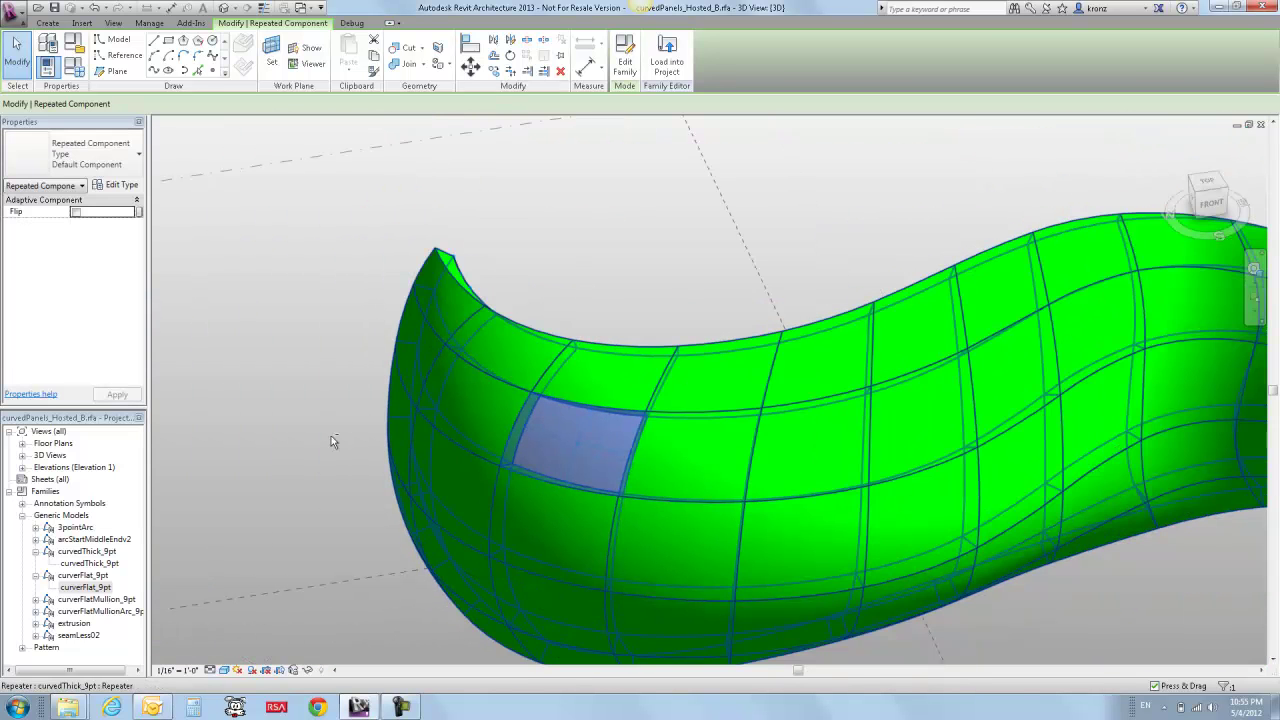
shift+middle_drag(293, 372, 420, 337)
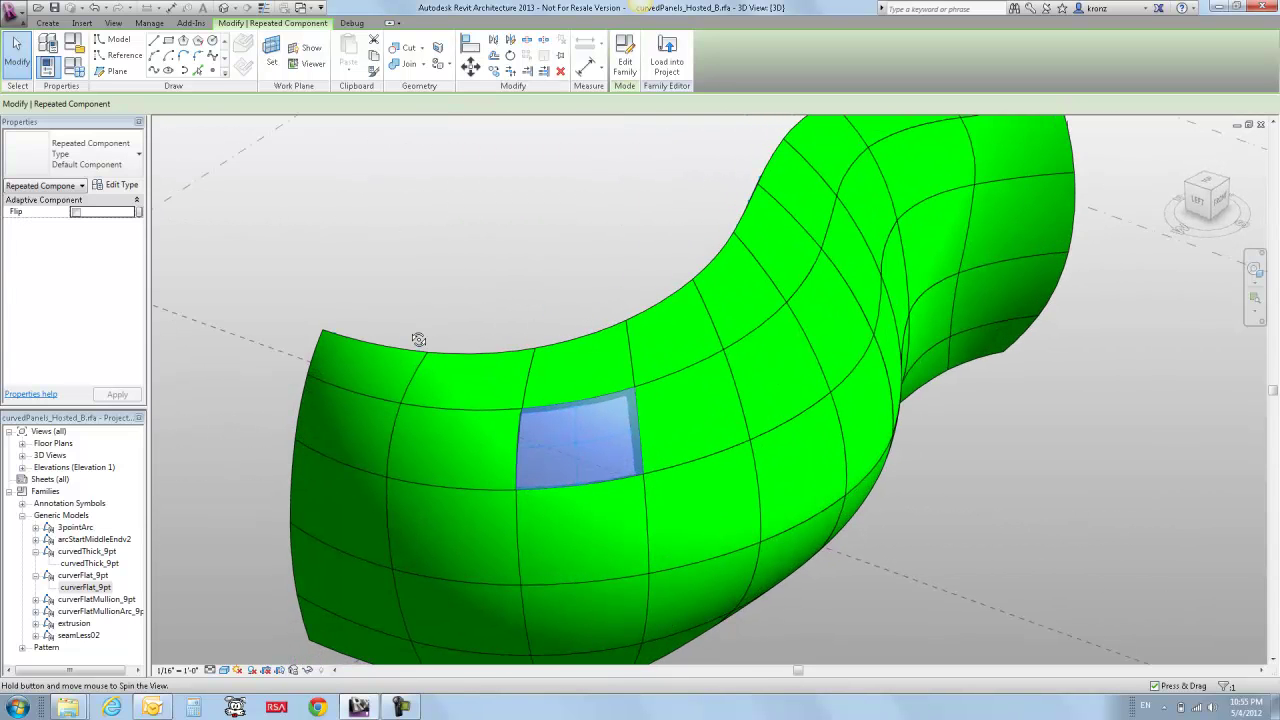
middle_drag(916, 541, 895, 478)
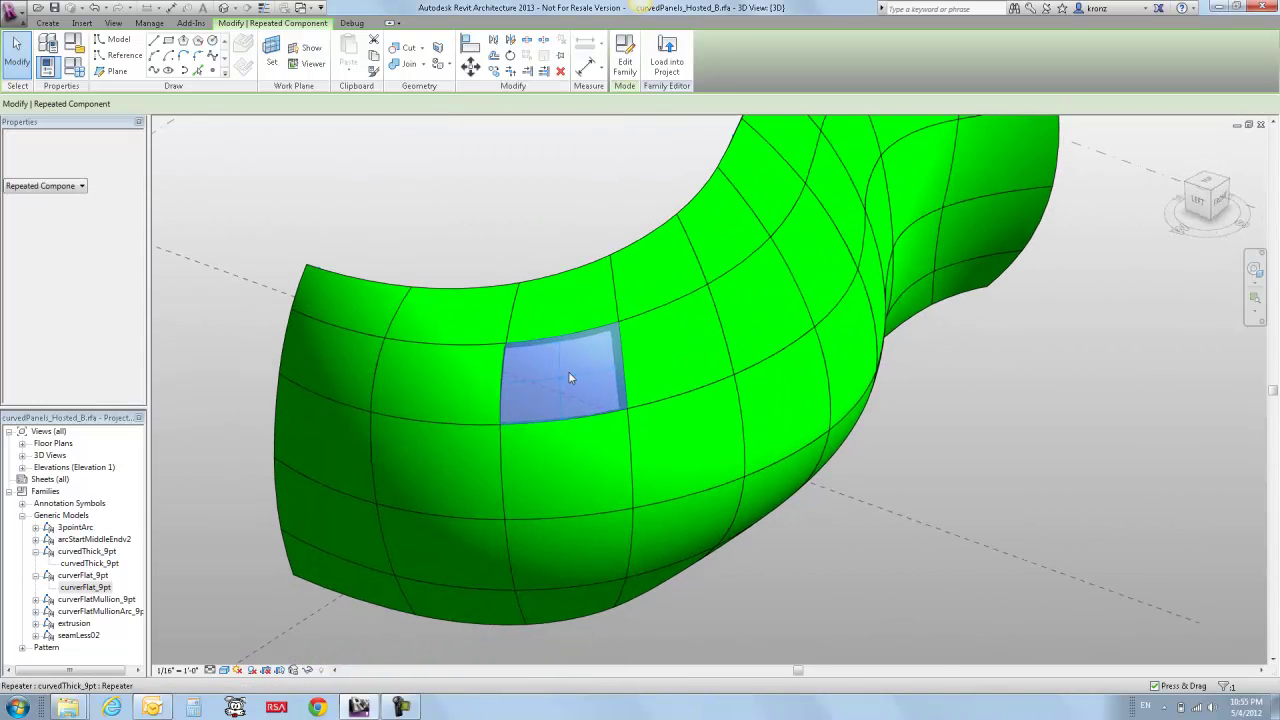
shift+middle_drag(866, 520, 877, 496)
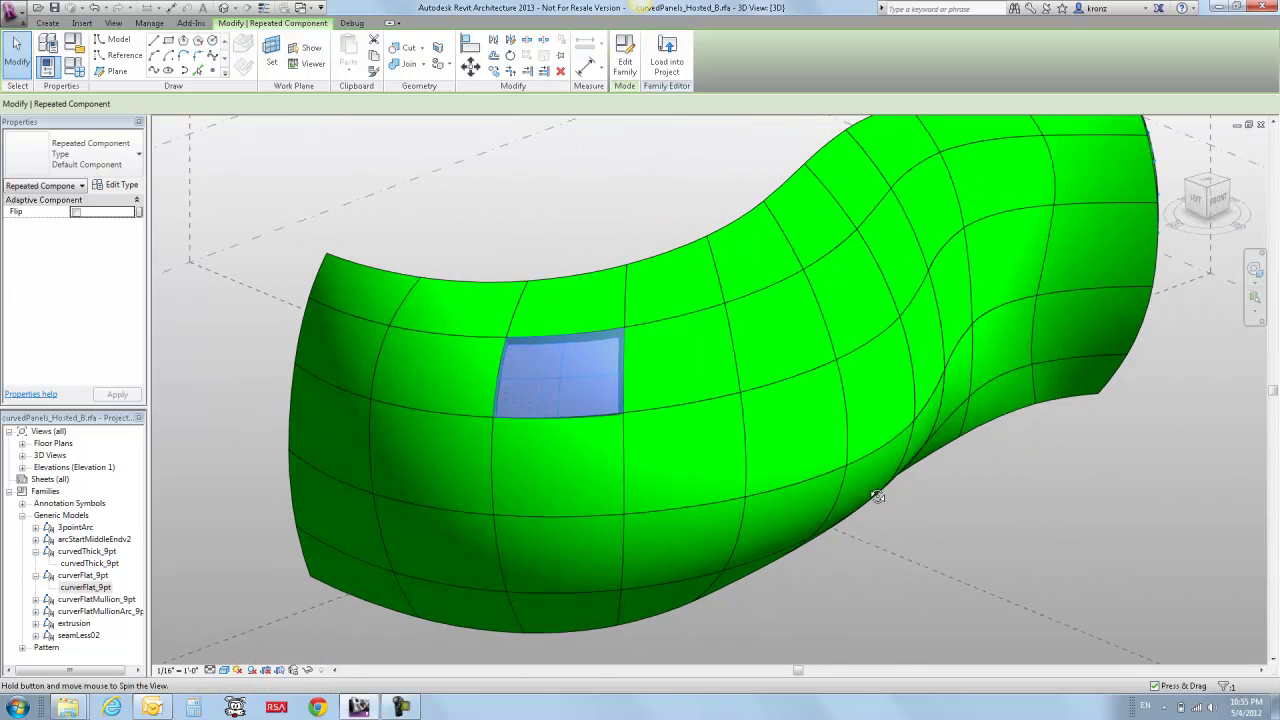
- Delete the whole panel repeater, view the bare divided surface, then undo the deletion
click(709, 398)
click(724, 497)
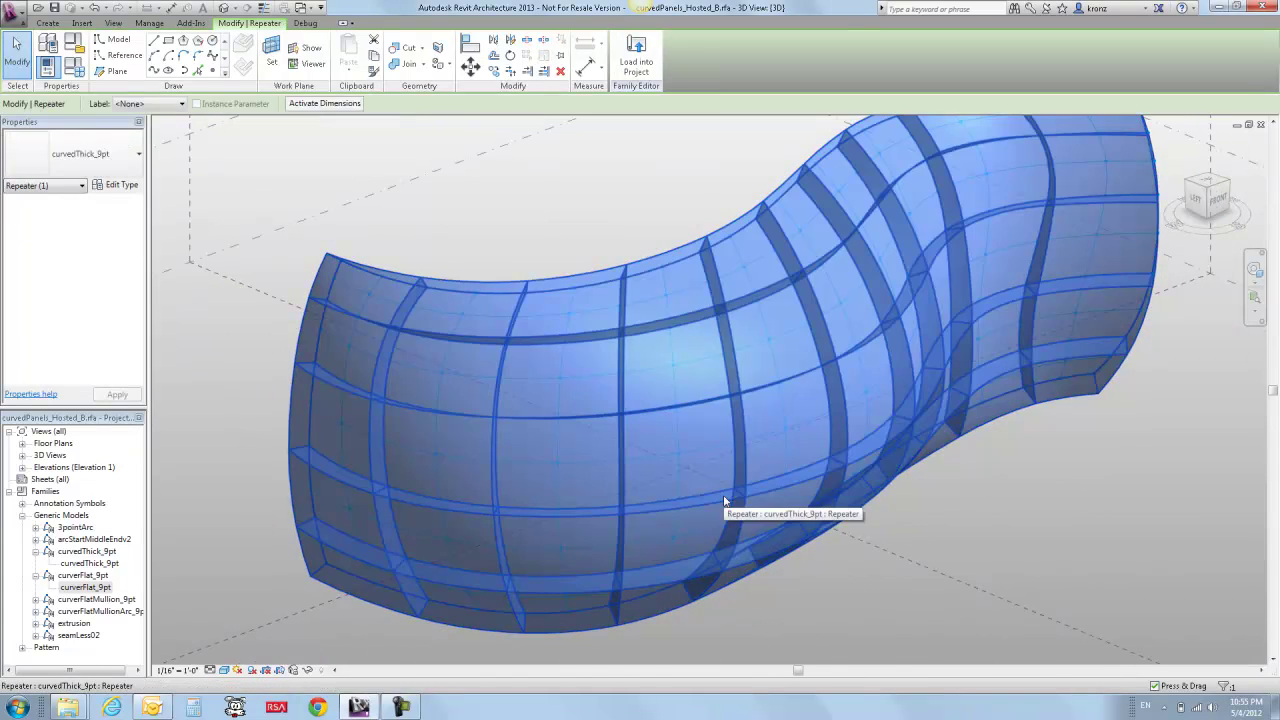
key(Delete)
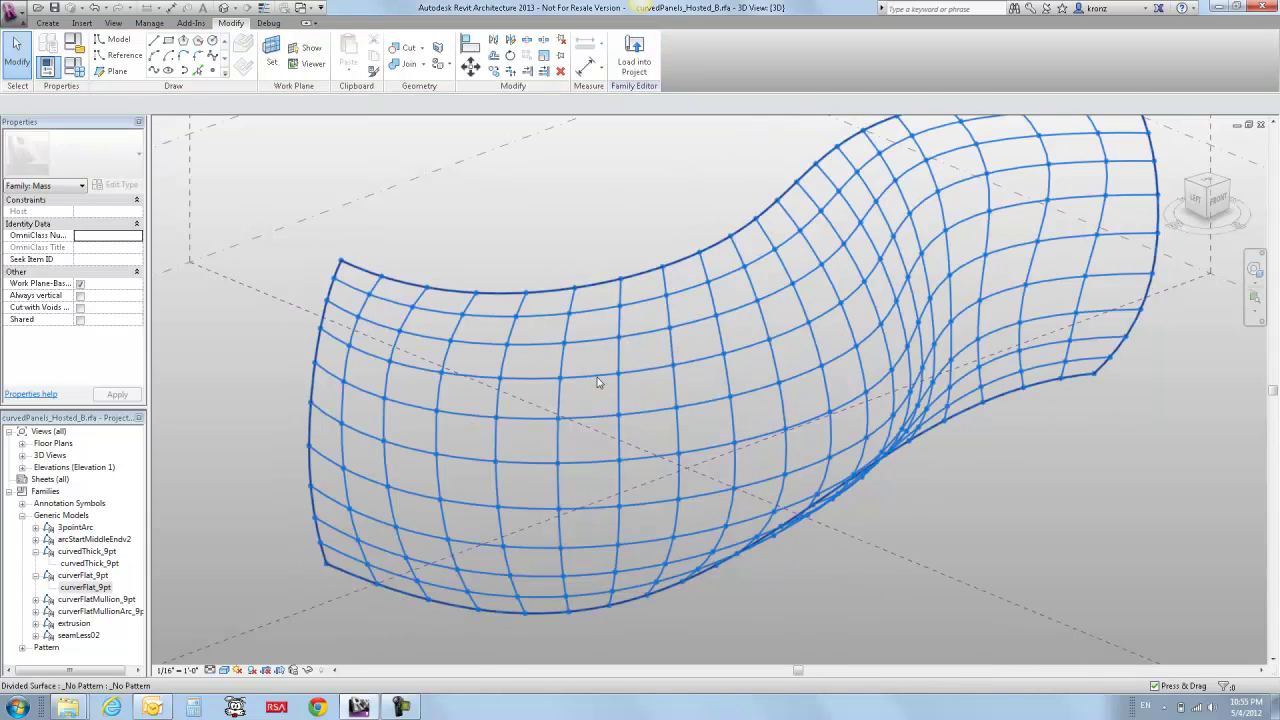
click(508, 342)
shift+middle_drag(537, 326, 500, 314)
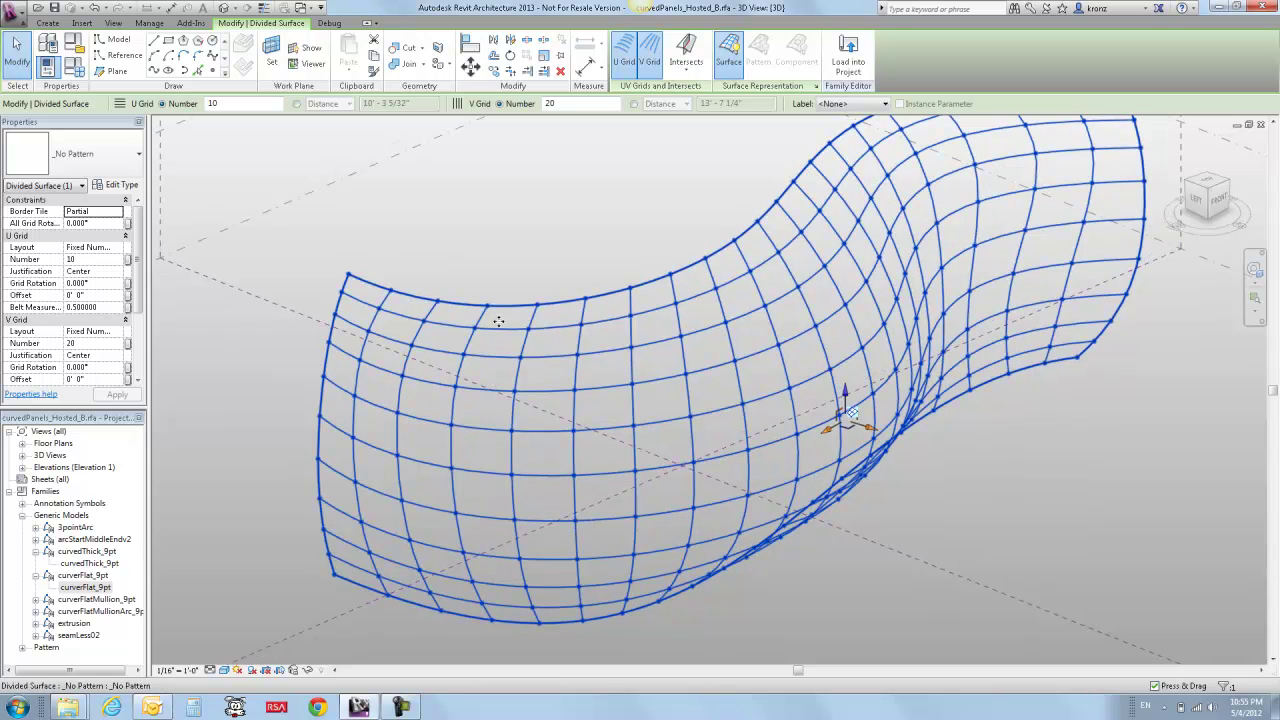
key(ctrl+z)
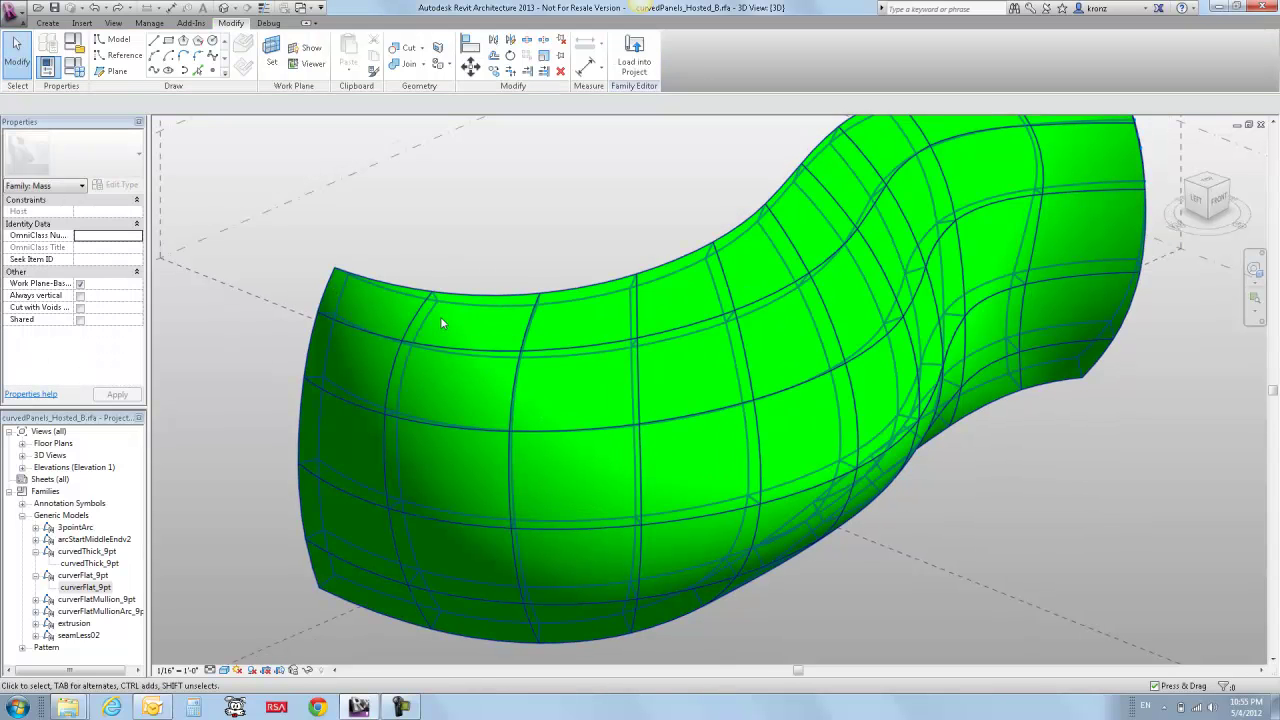
- Delete the repeater again and start setting the divided surface's U Grid Number to 5
click(516, 388)
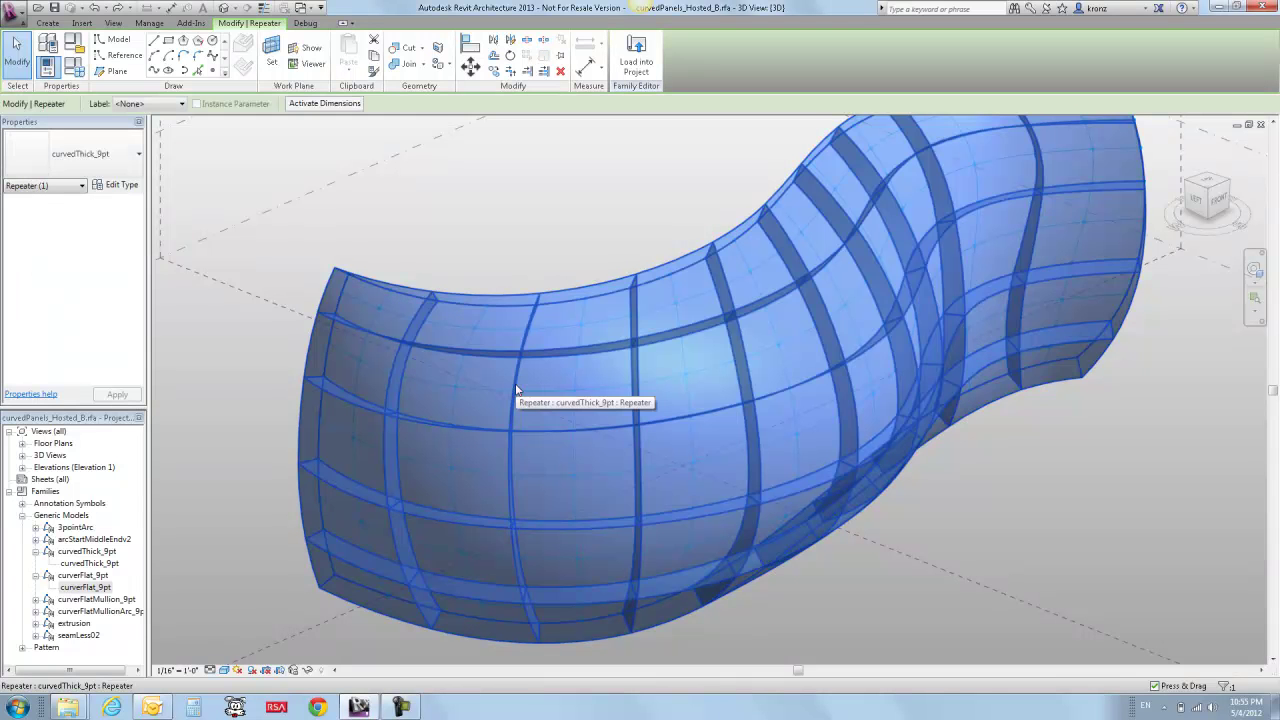
key(Delete)
click(500, 352)
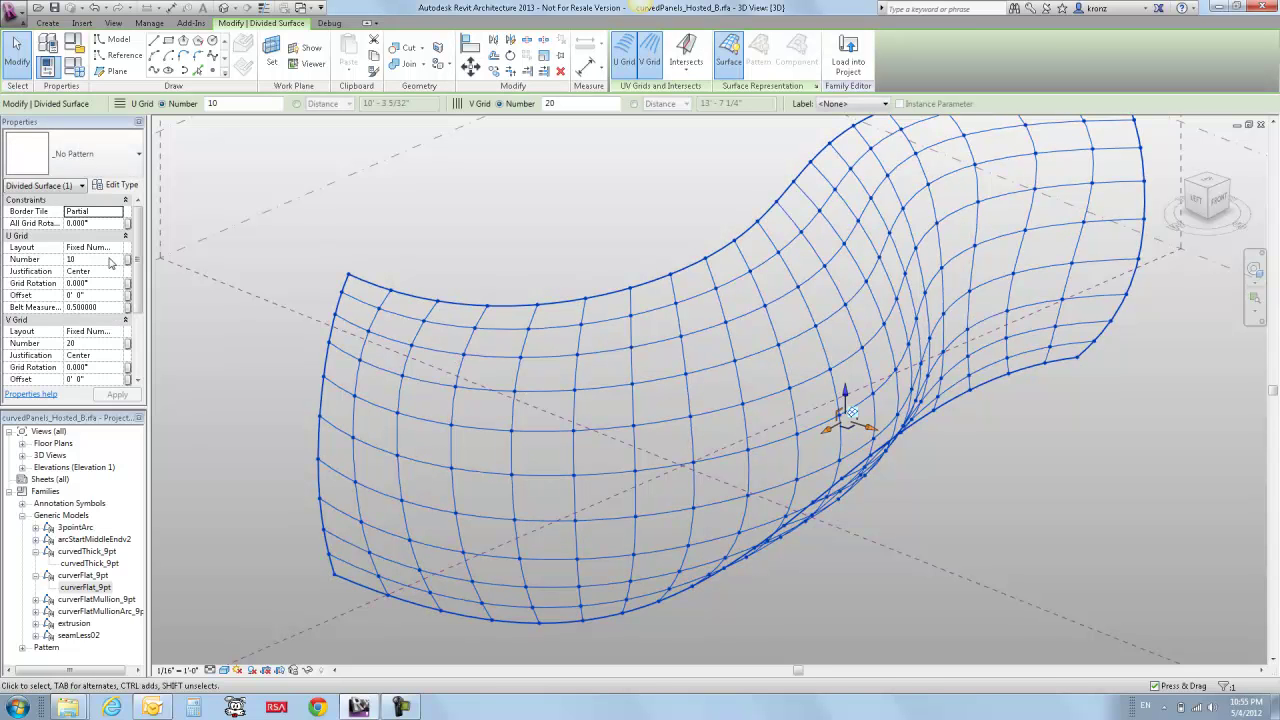
click(107, 258)
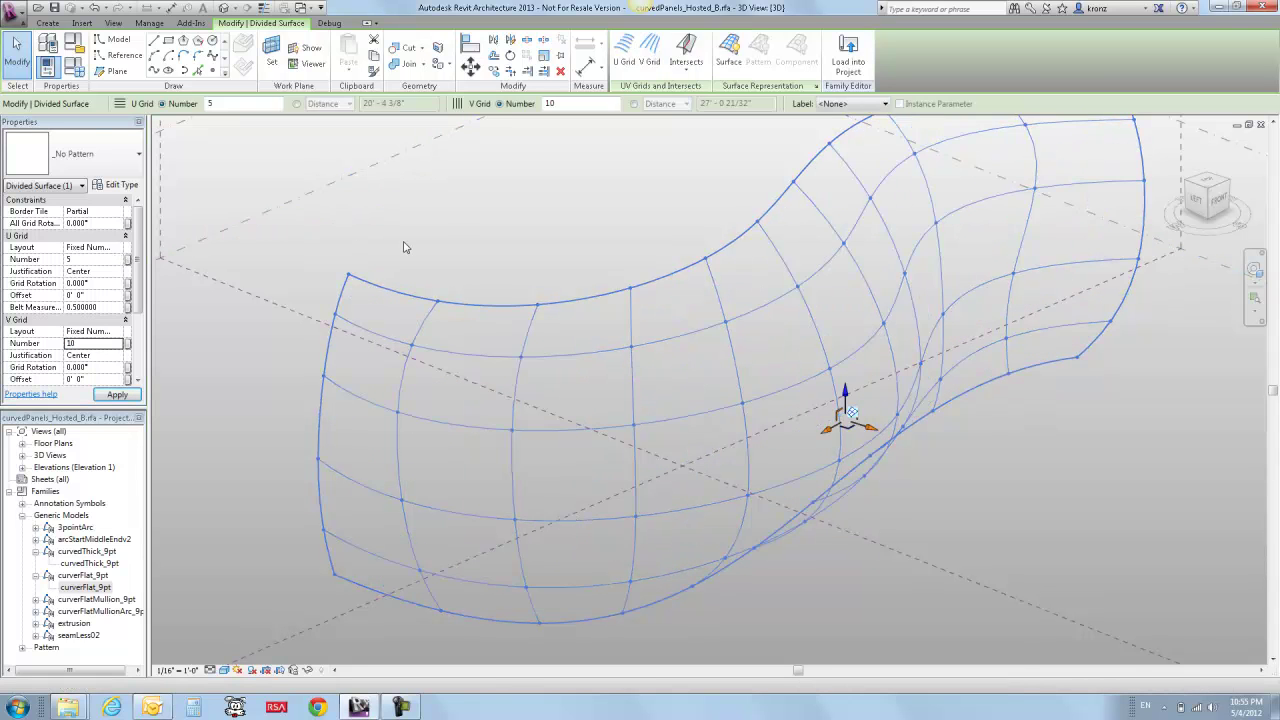
- Apply Rectangle extrusion panels to the 5×10 divided surface and orbit to view them
click(295, 351)
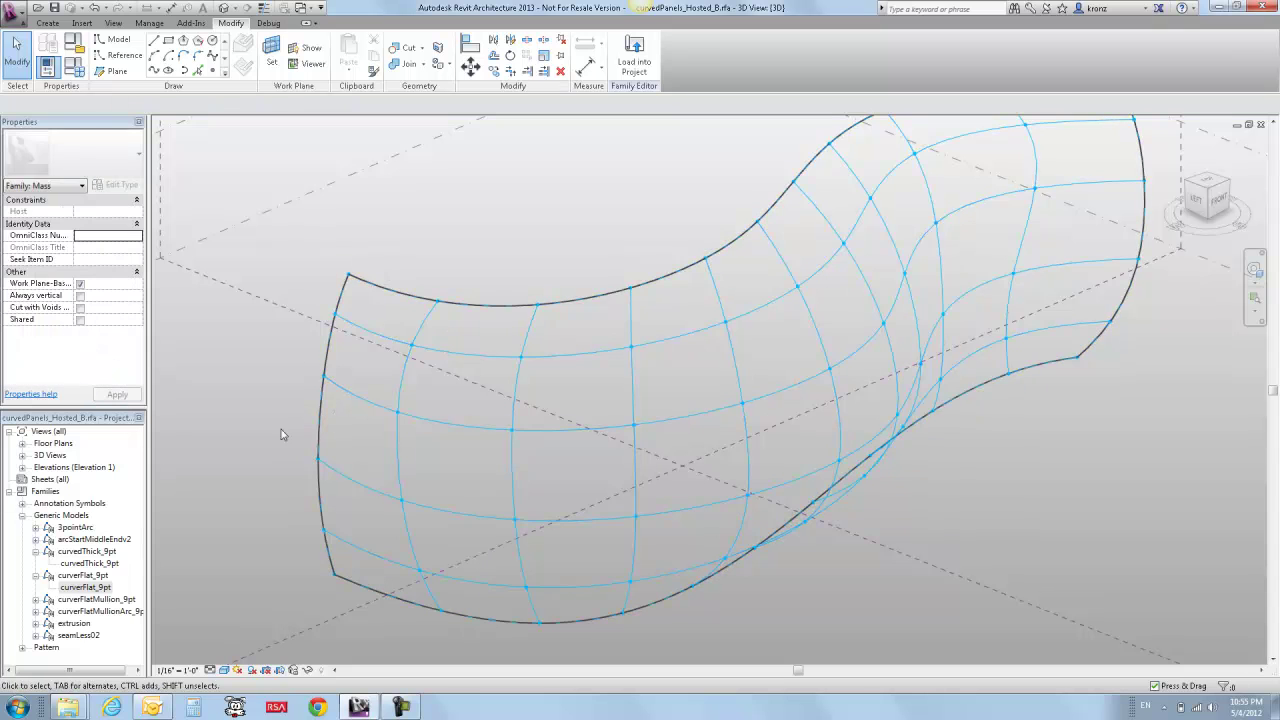
click(194, 347)
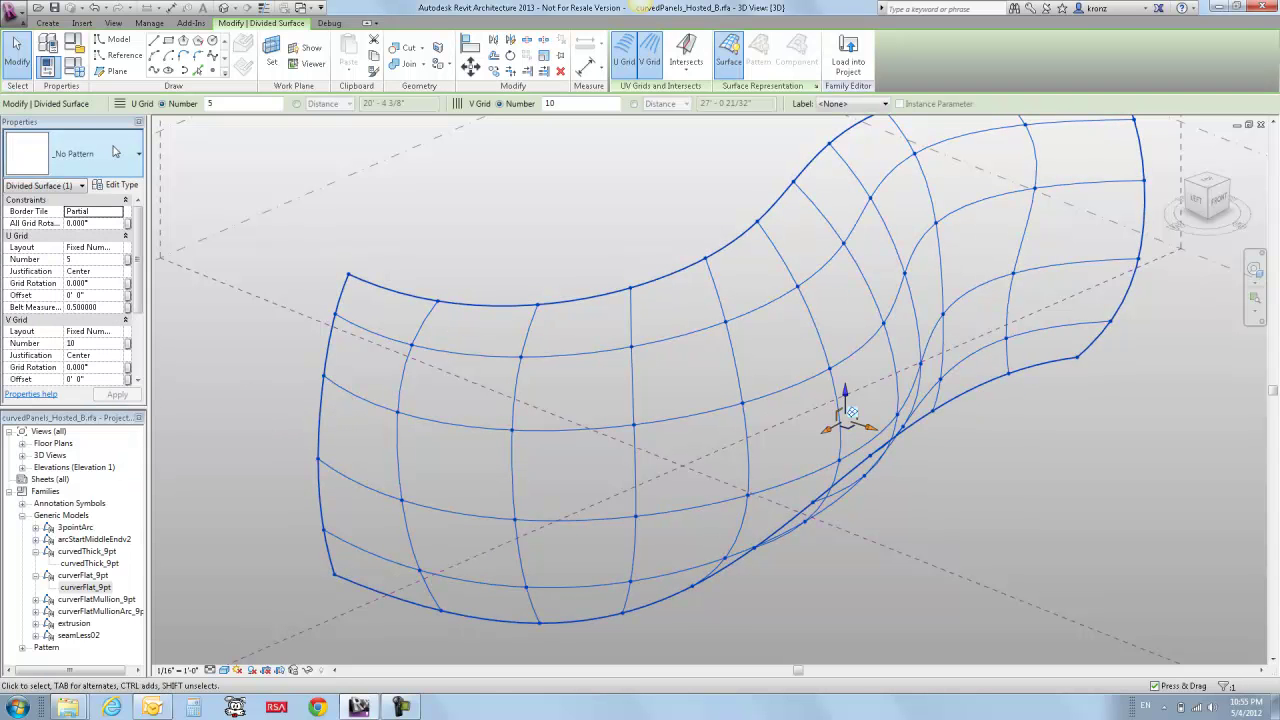
click(126, 152)
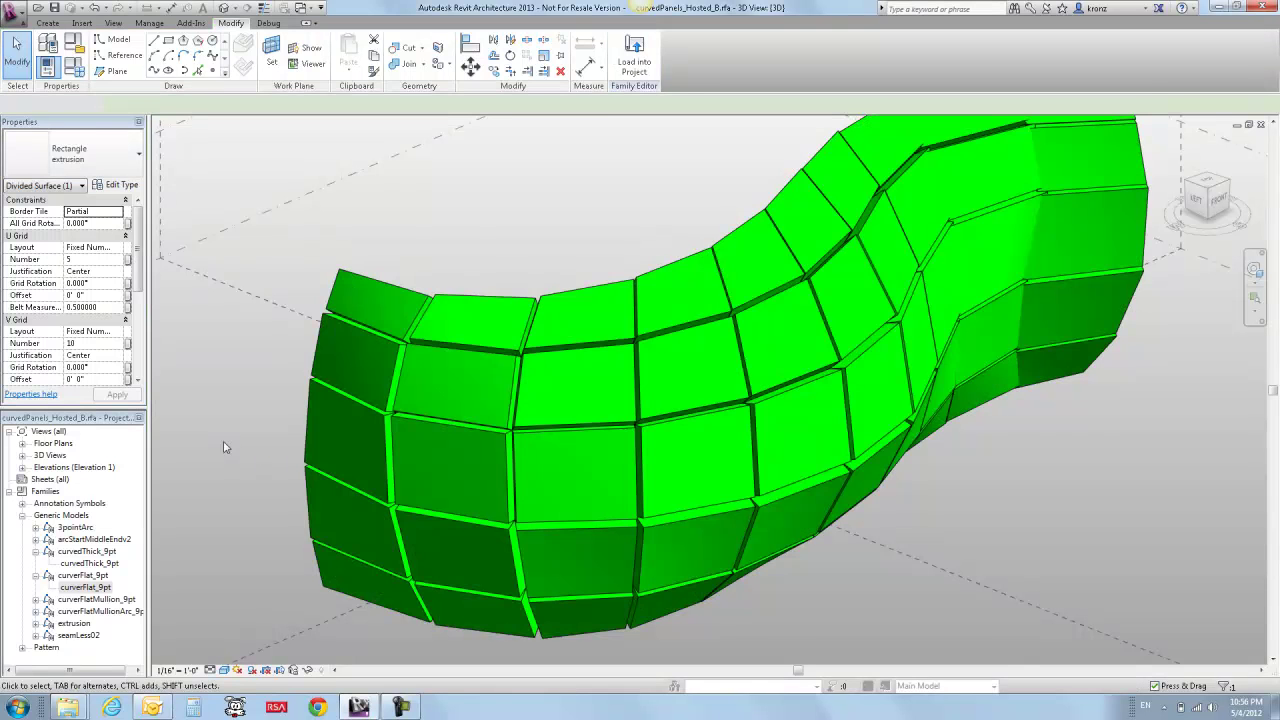
shift+middle_drag(224, 447, 232, 418)
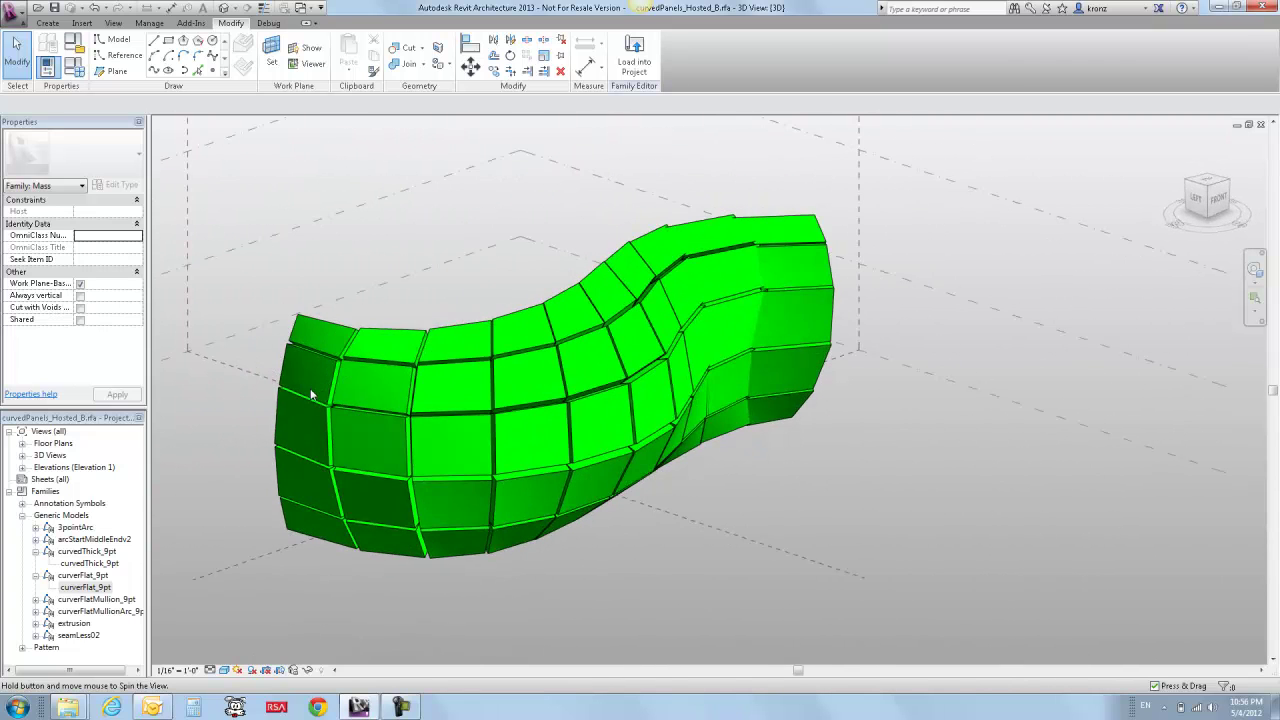
click(374, 395)
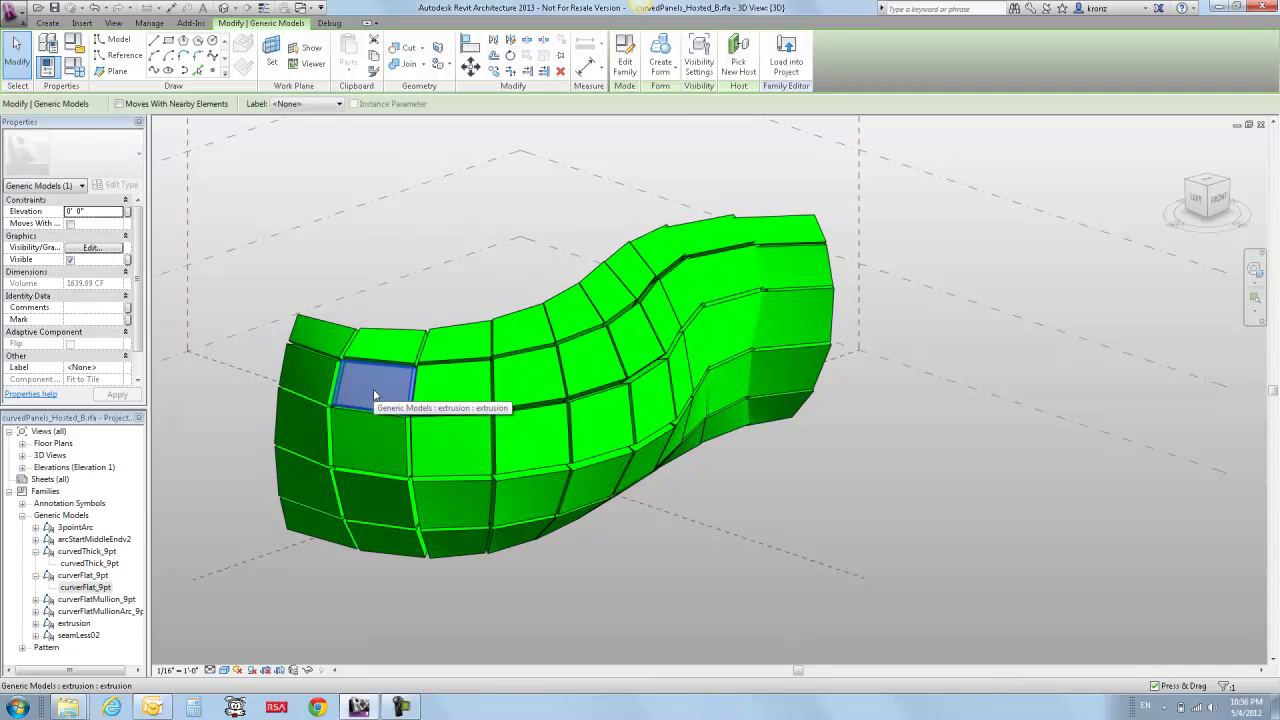
click(624, 55)
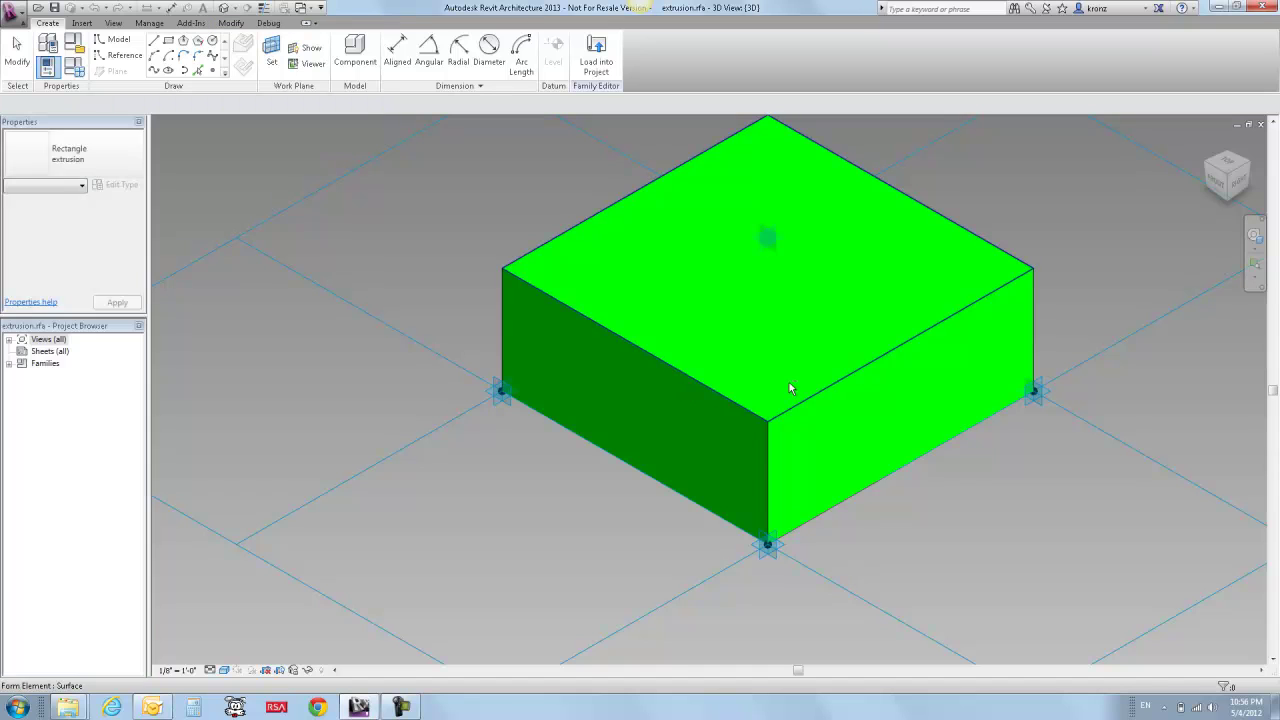
click(1260, 124)
click(679, 357)
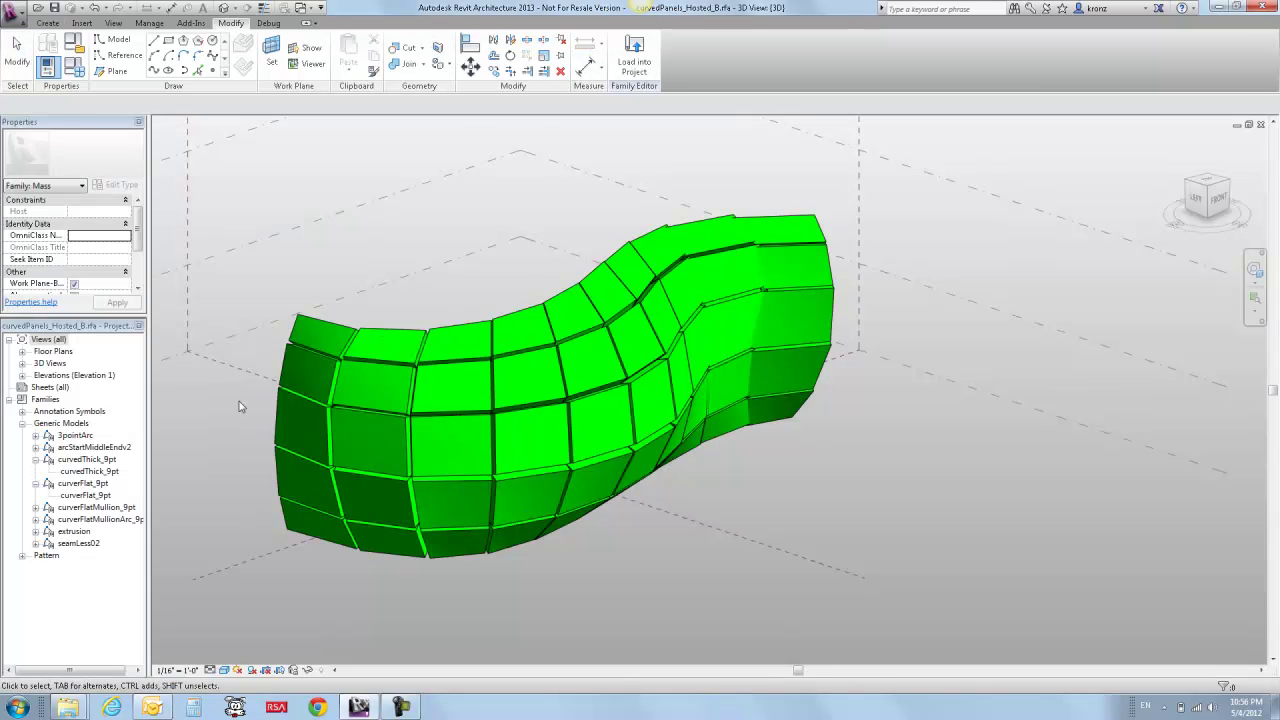
- Switch the surface's panel type to seamLess02 and orbit to view the mass from the back
click(632, 421)
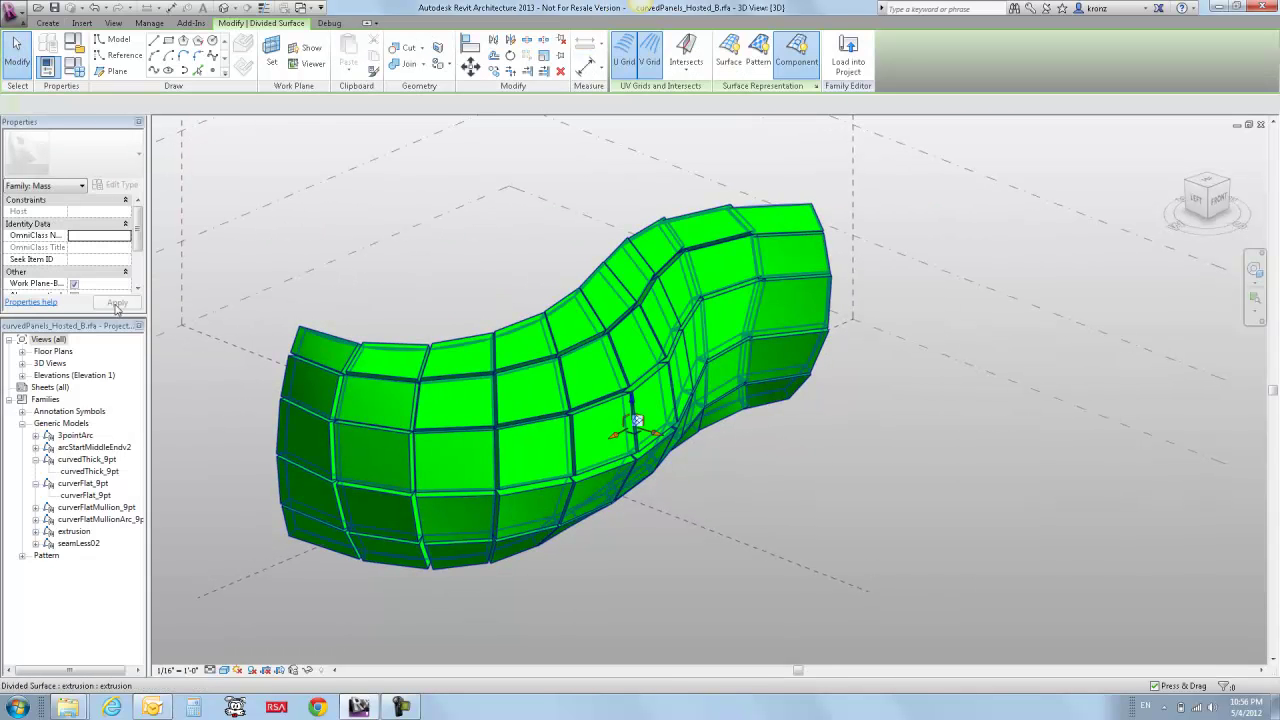
click(127, 160)
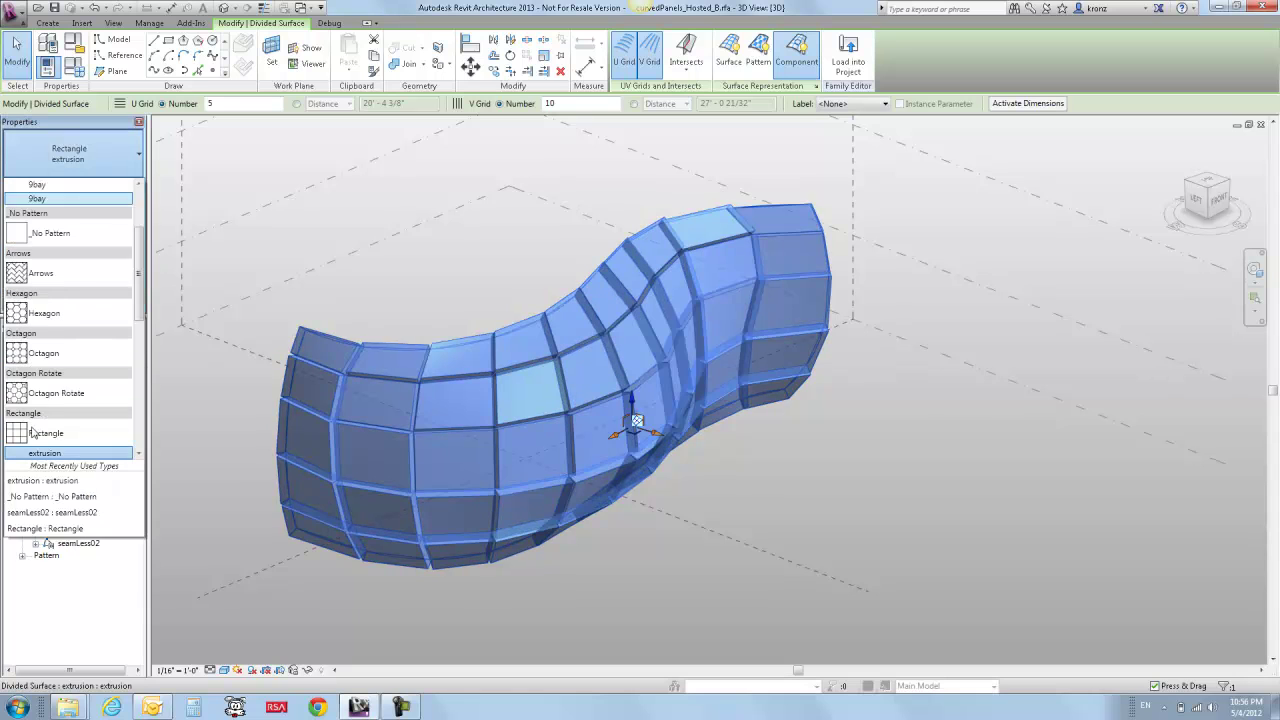
click(62, 512)
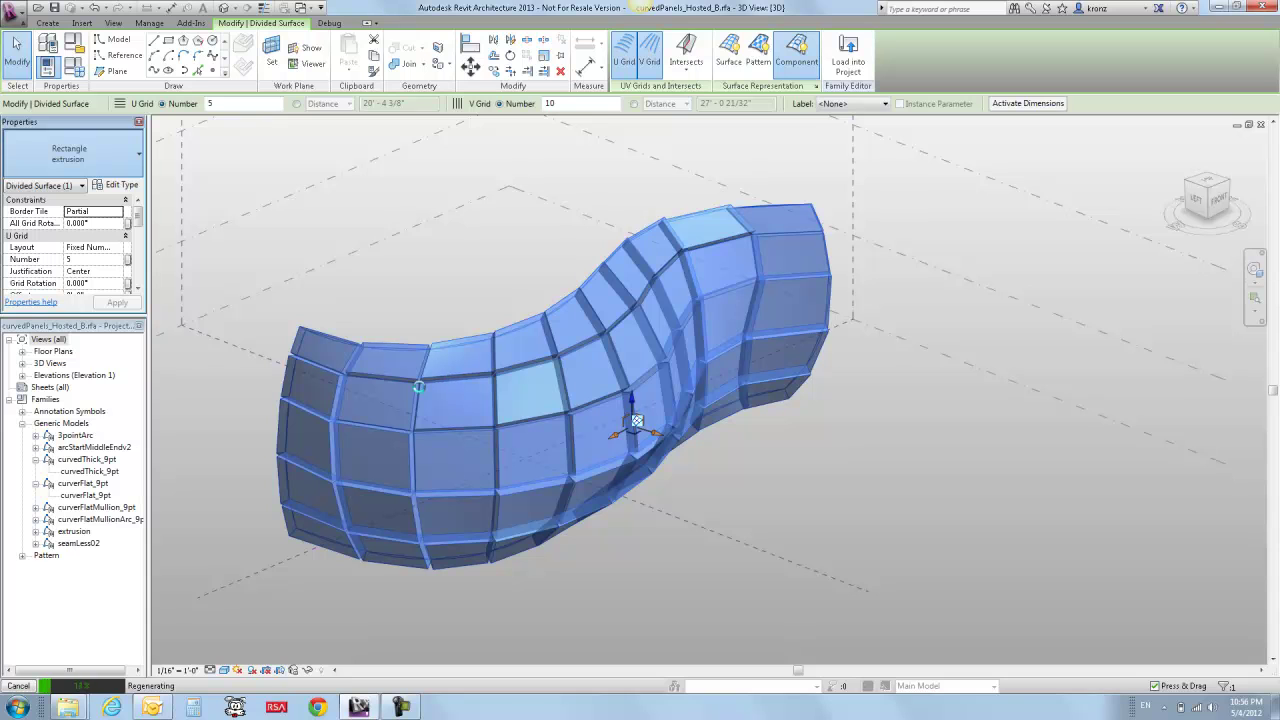
click(238, 422)
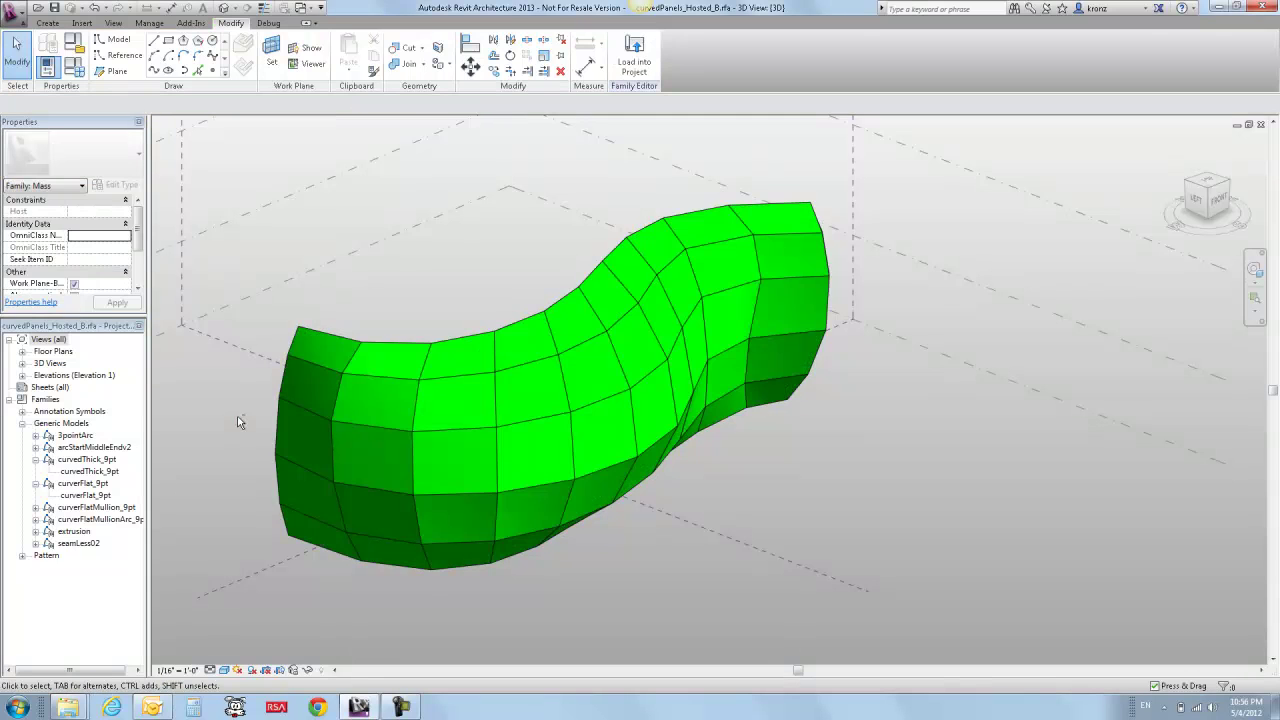
shift+middle_drag(429, 386, 459, 420)
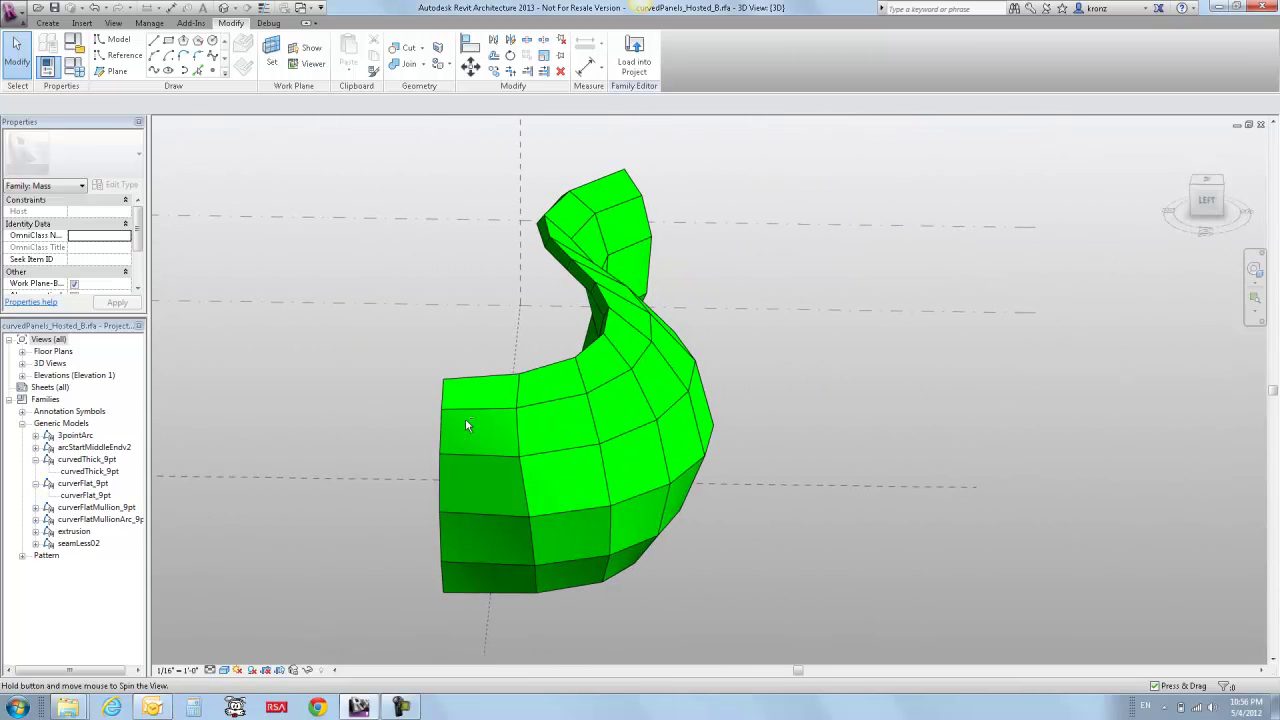
- Open one panel's seamLess02 family and delete its solid box form
key(Tab)
click(563, 426)
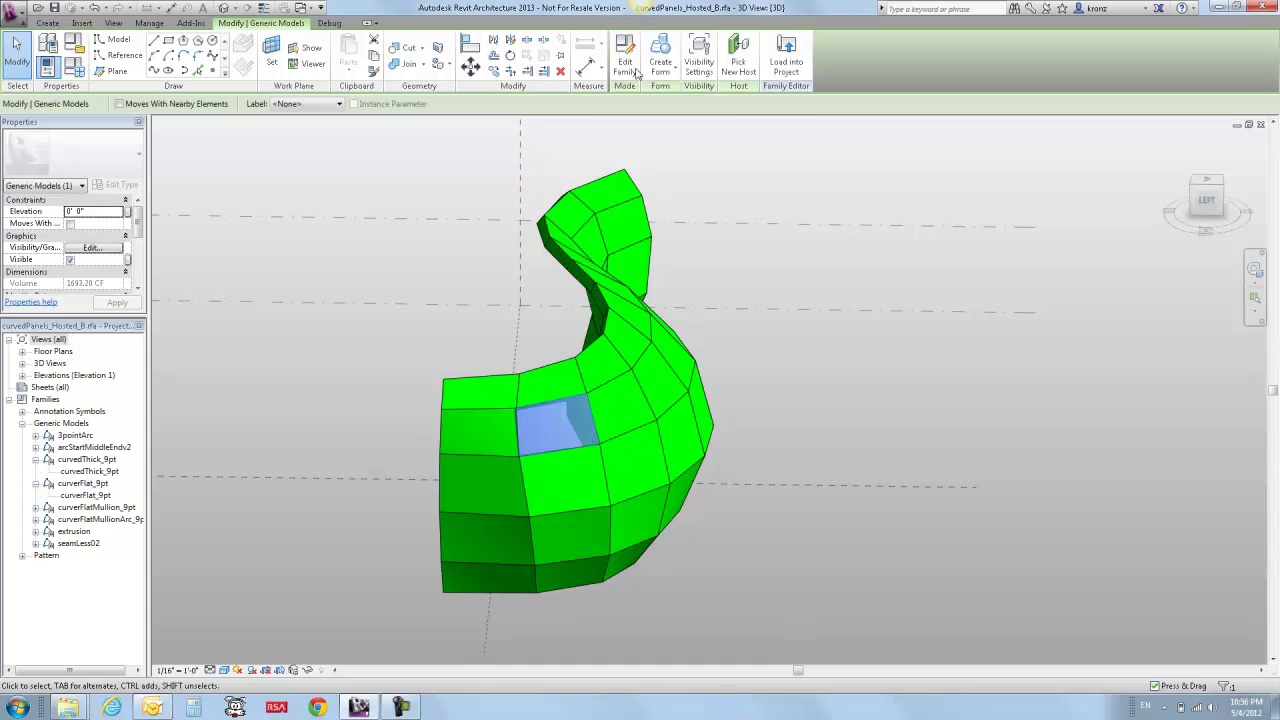
click(625, 60)
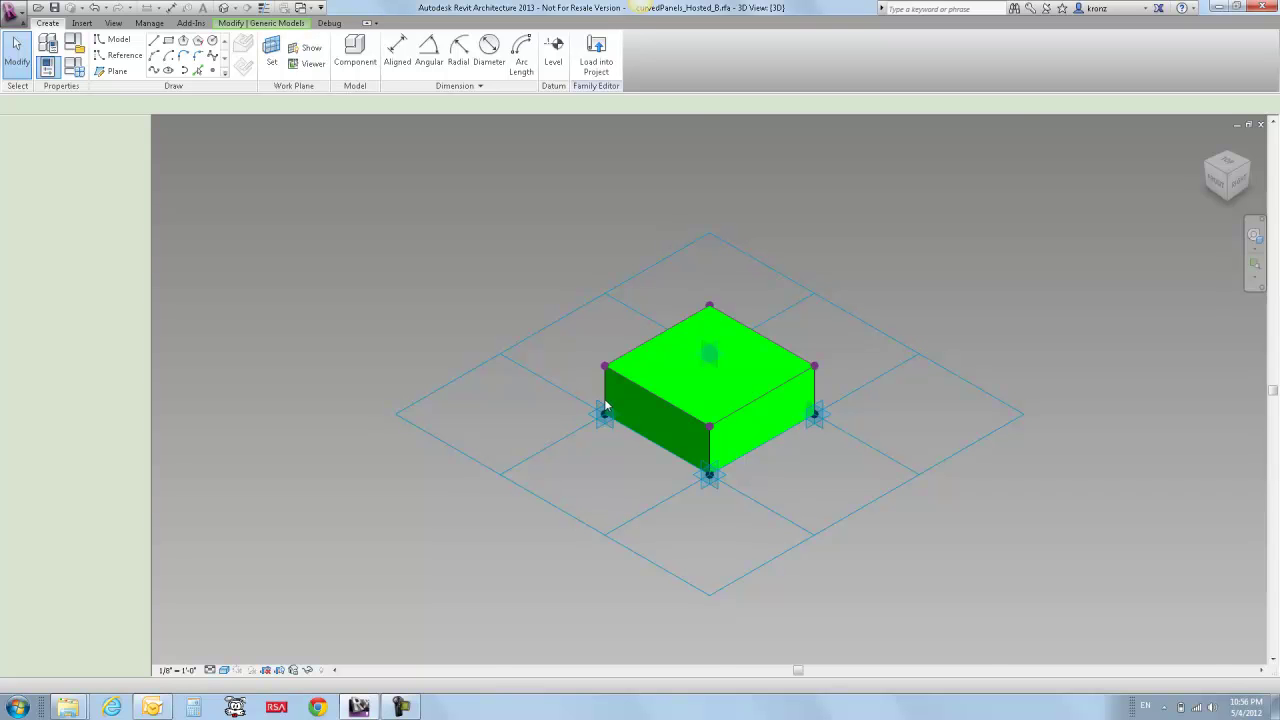
scroll(644, 398, up, 3)
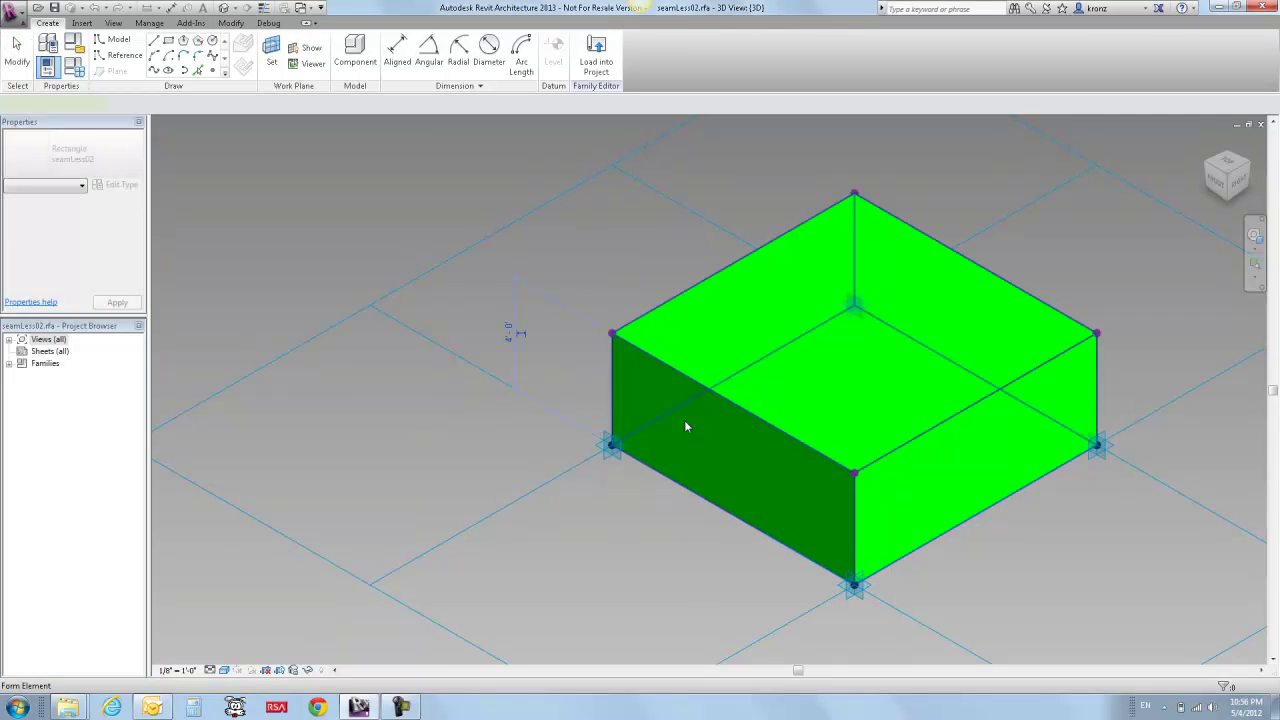
click(685, 426)
key(Delete)
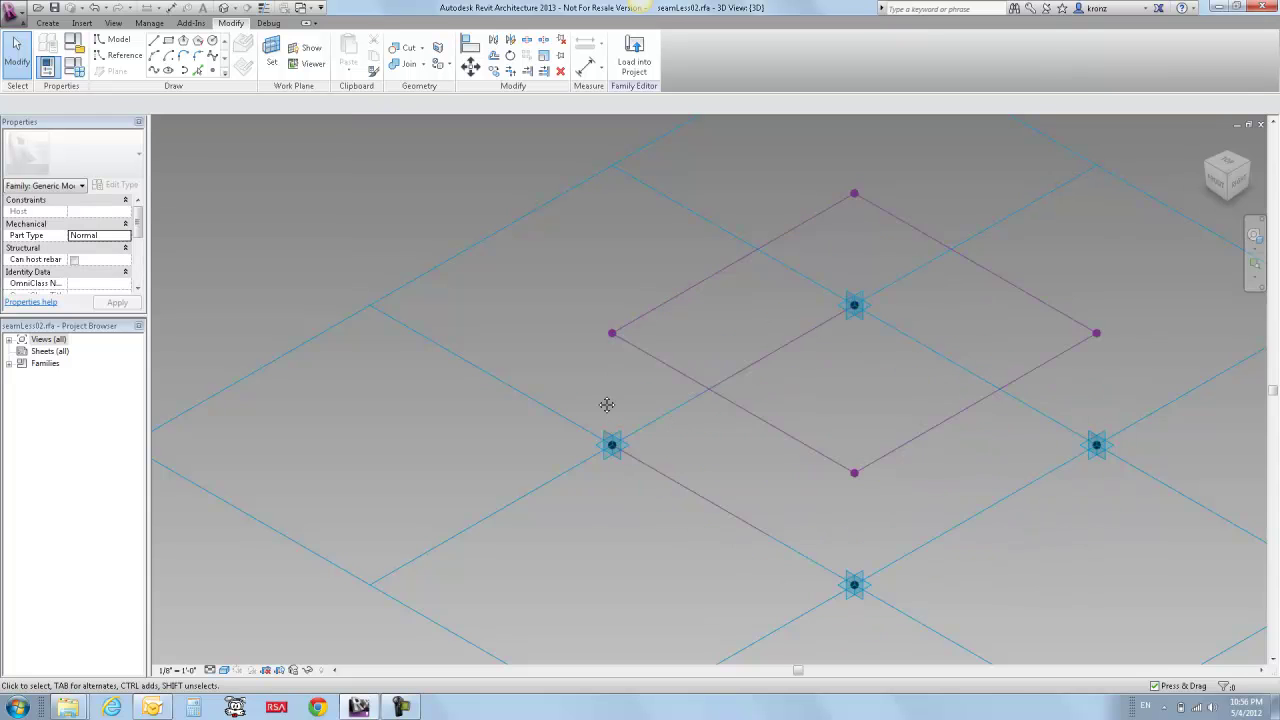
- Raise one adaptive point of the panel outline, then return to the curvedPanels_Hosted_B mass
shift+middle_drag(609, 403, 526, 325)
drag(600, 356, 661, 468)
drag(633, 412, 640, 355)
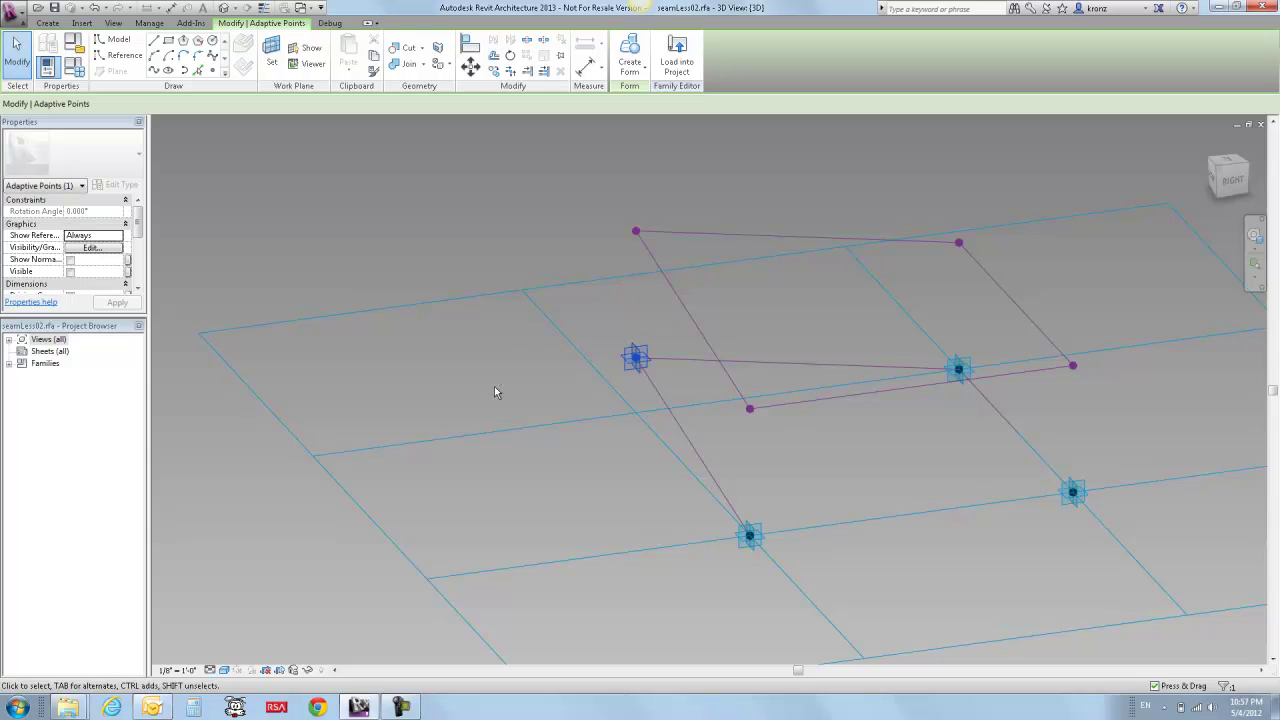
shift+middle_drag(493, 392, 594, 420)
key(ctrl+Tab)
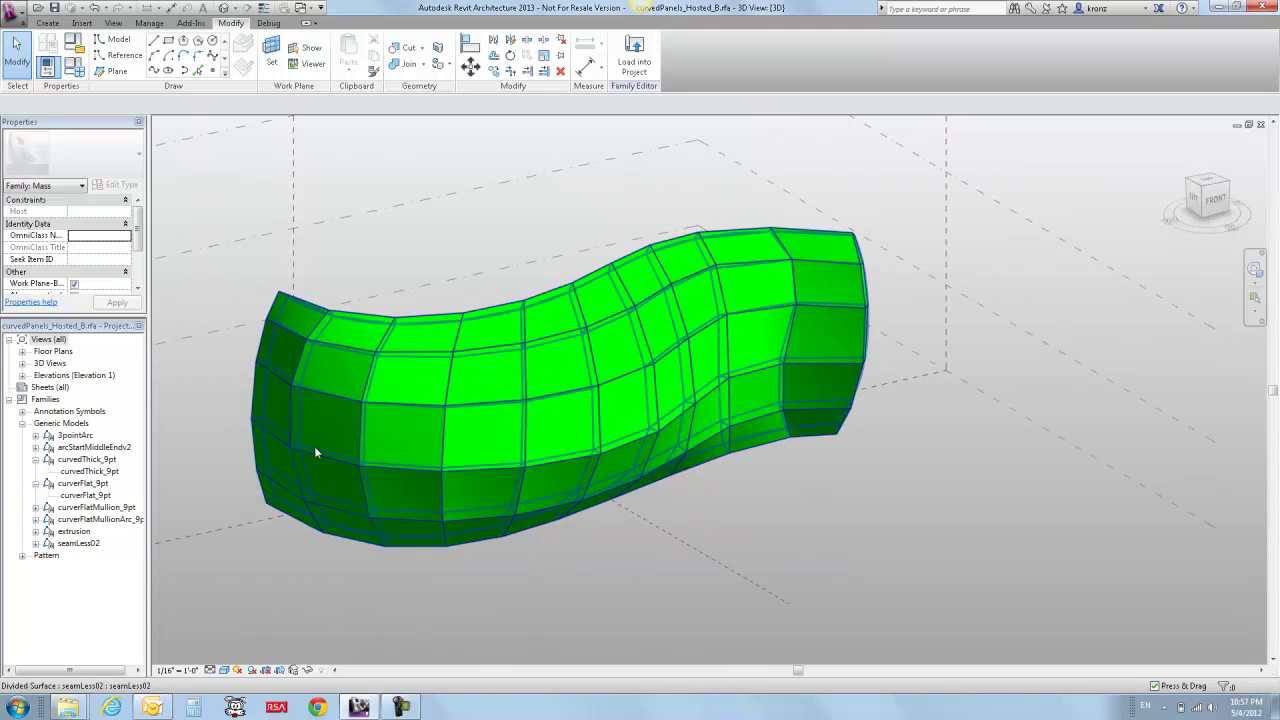
- Switch the mass view to wireframe display
click(343, 385)
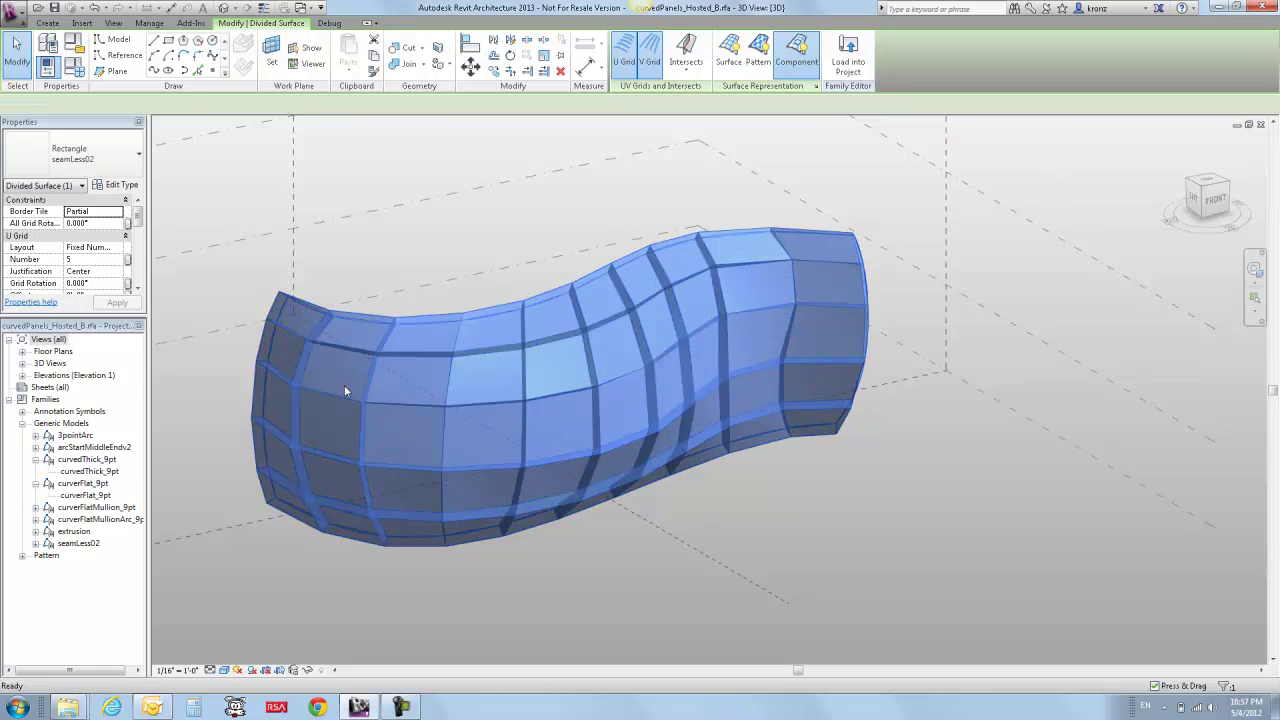
key(Escape)
key(w)
key(f)
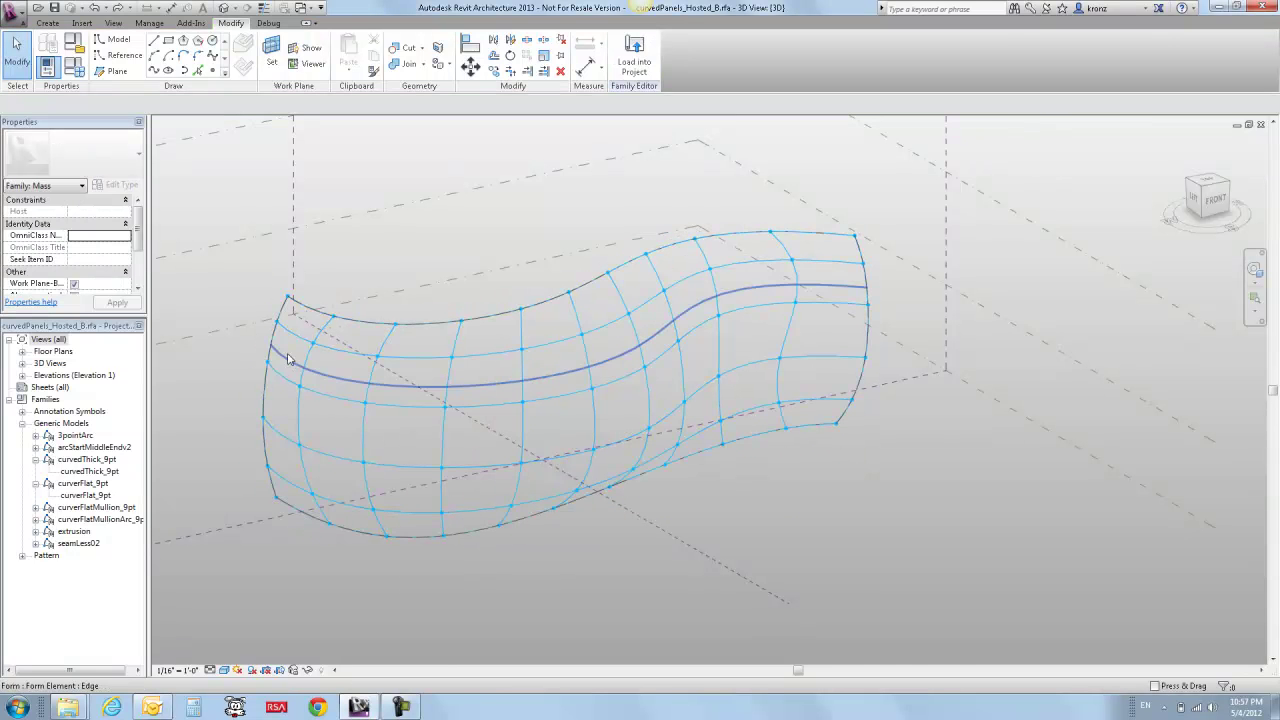
scroll(294, 334, up, 5)
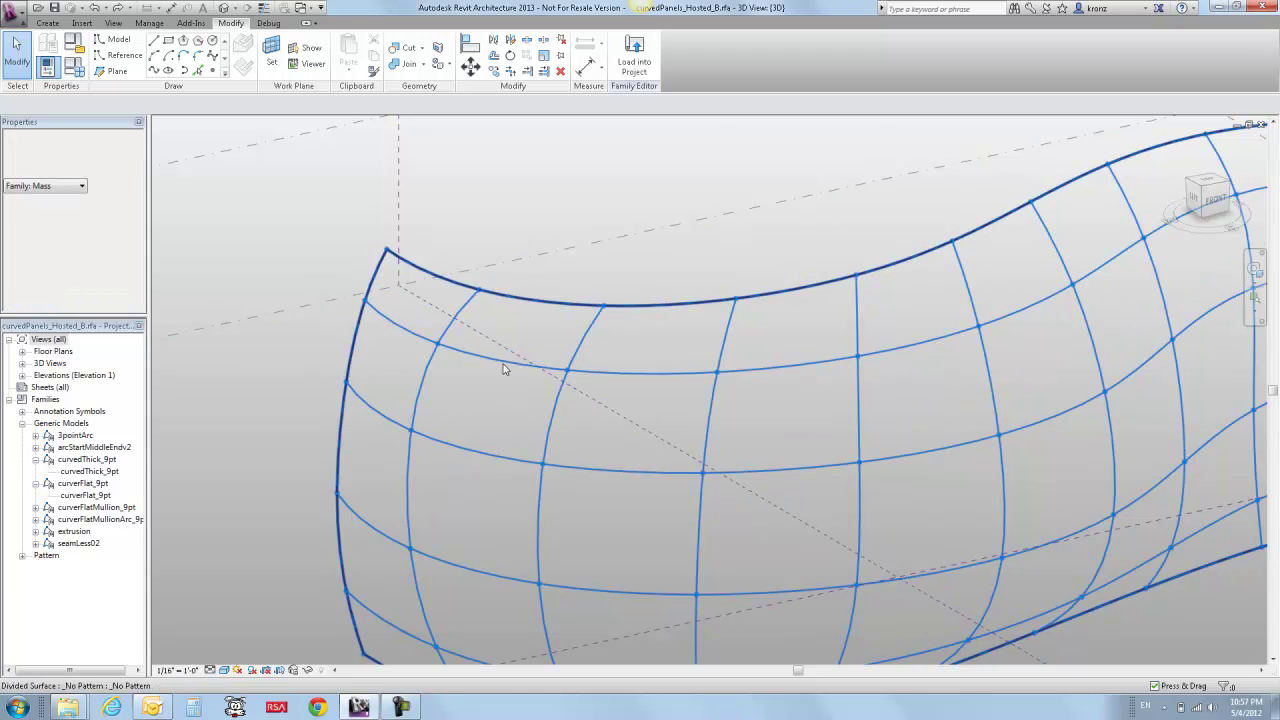
- Apply the Rectangle pattern to the divided surface and return to shaded display
click(436, 328)
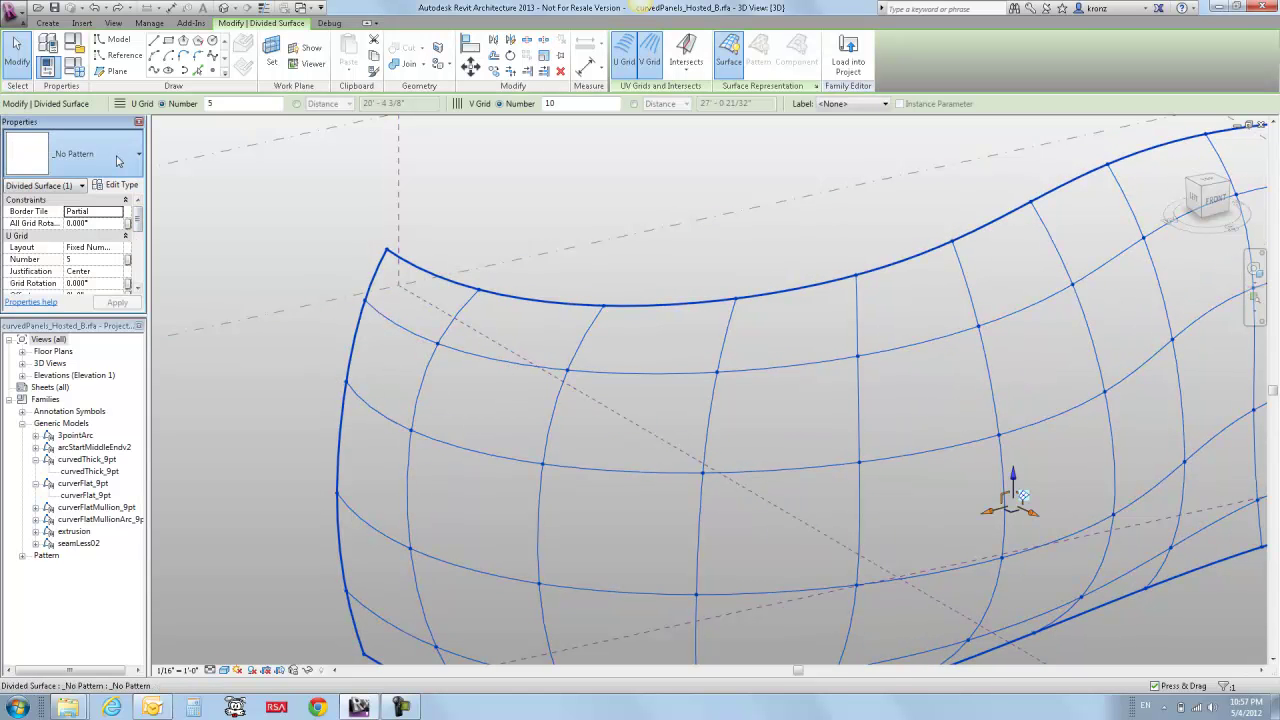
click(117, 158)
click(56, 438)
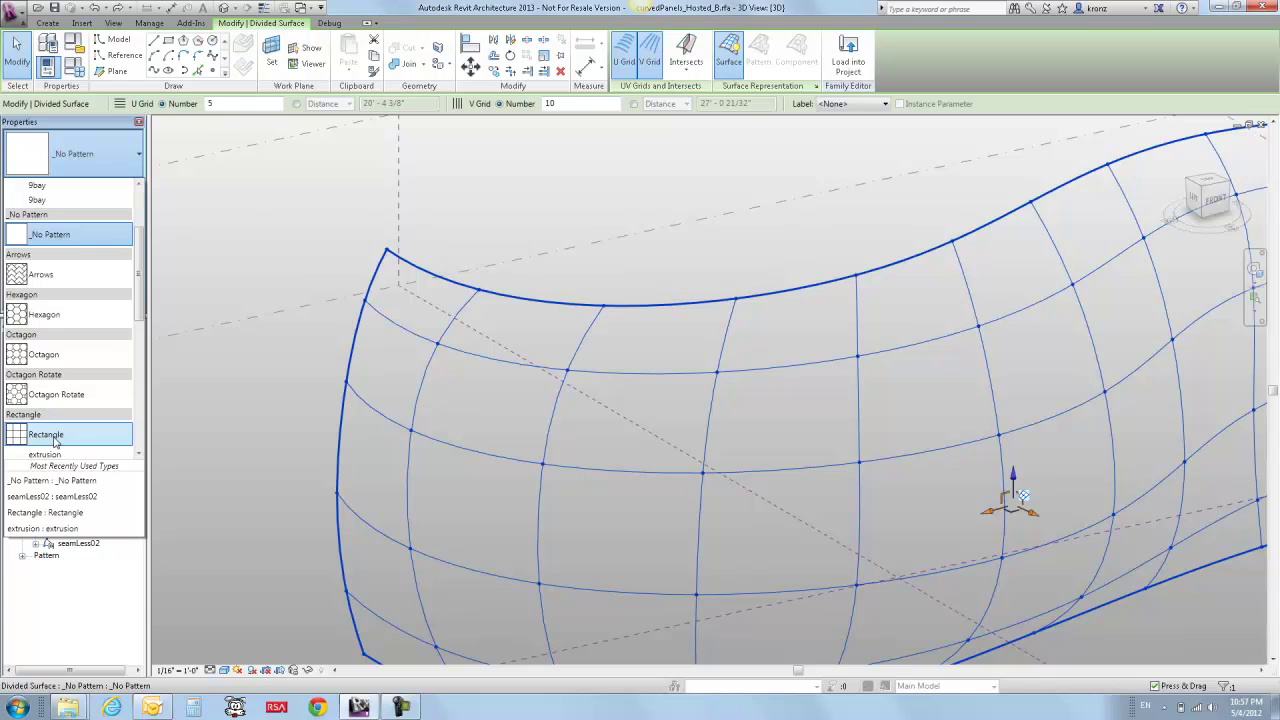
key(s)
key(d)
click(262, 229)
scroll(271, 229, up, 3)
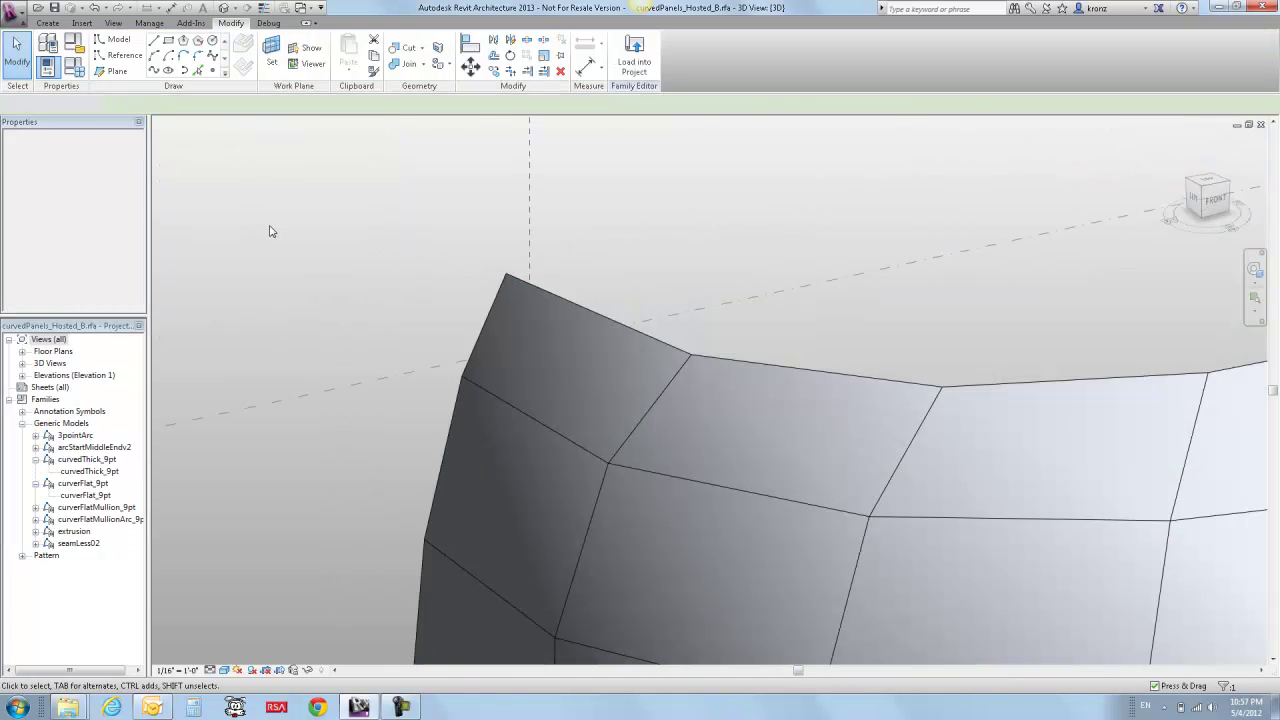
scroll(546, 370, up, 2)
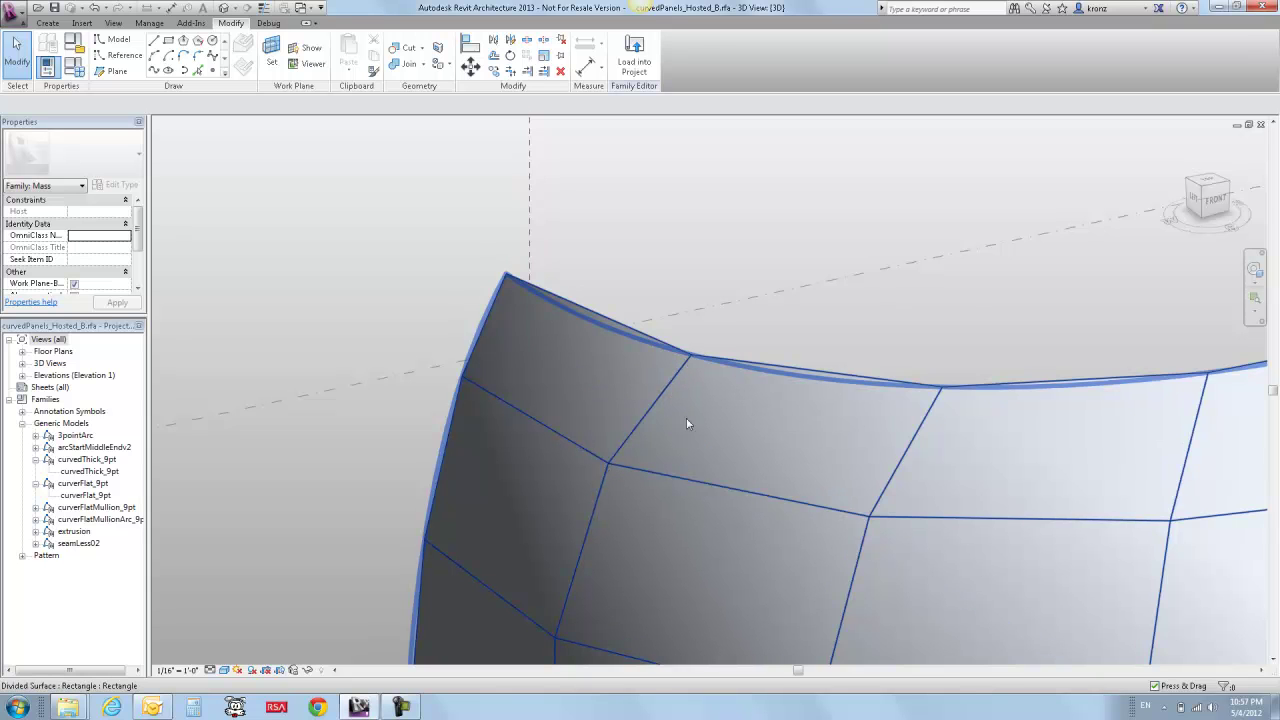
shift+middle_drag(689, 399, 482, 458)
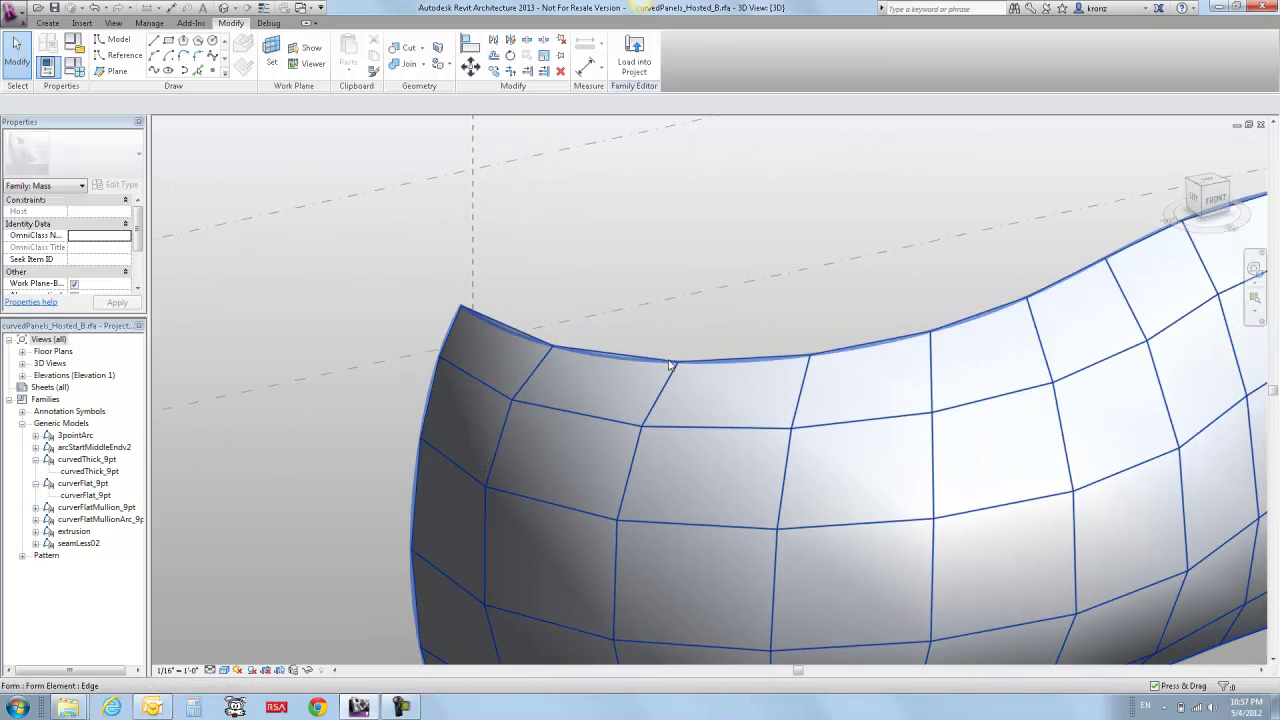
- Switch to wireframe, then start and cancel placing a curverFlat_9pt panel
scroll(616, 550, down, 3)
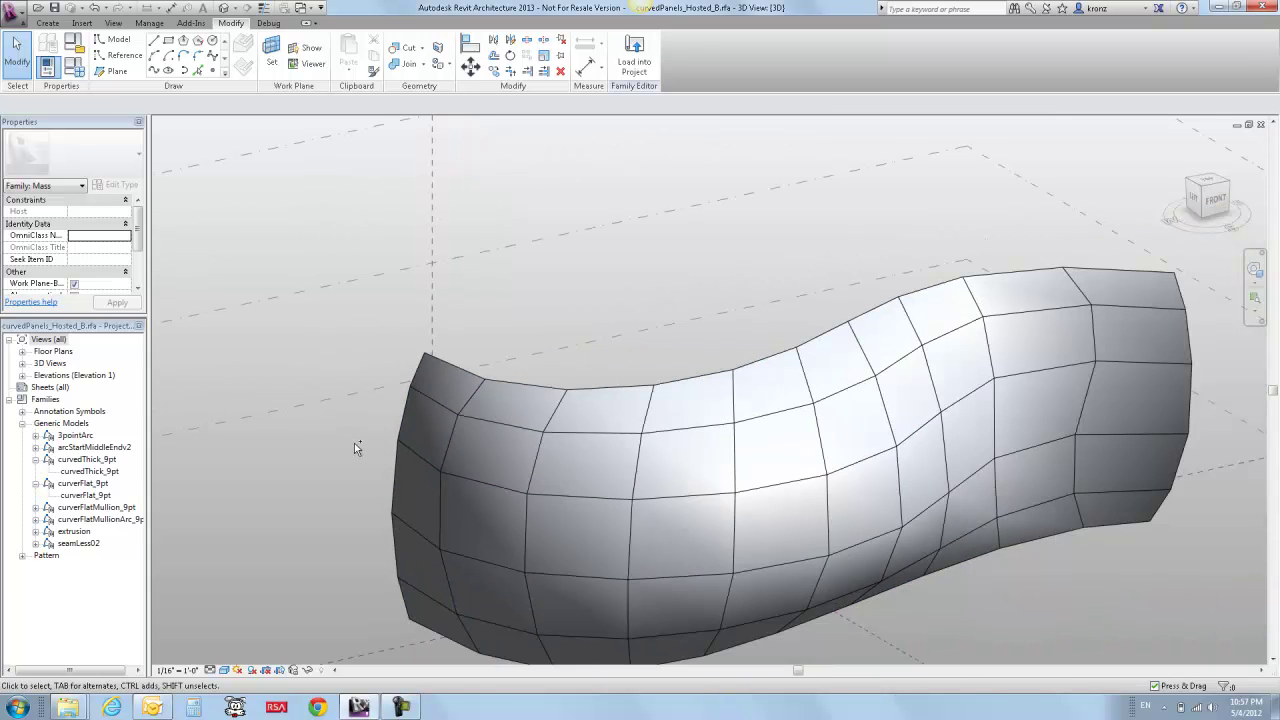
key(w)
key(f)
mouse_move(356, 451)
shift+middle_down()
mouse_move(357, 374)
mouse_move(333, 379)
shift+middle_up()
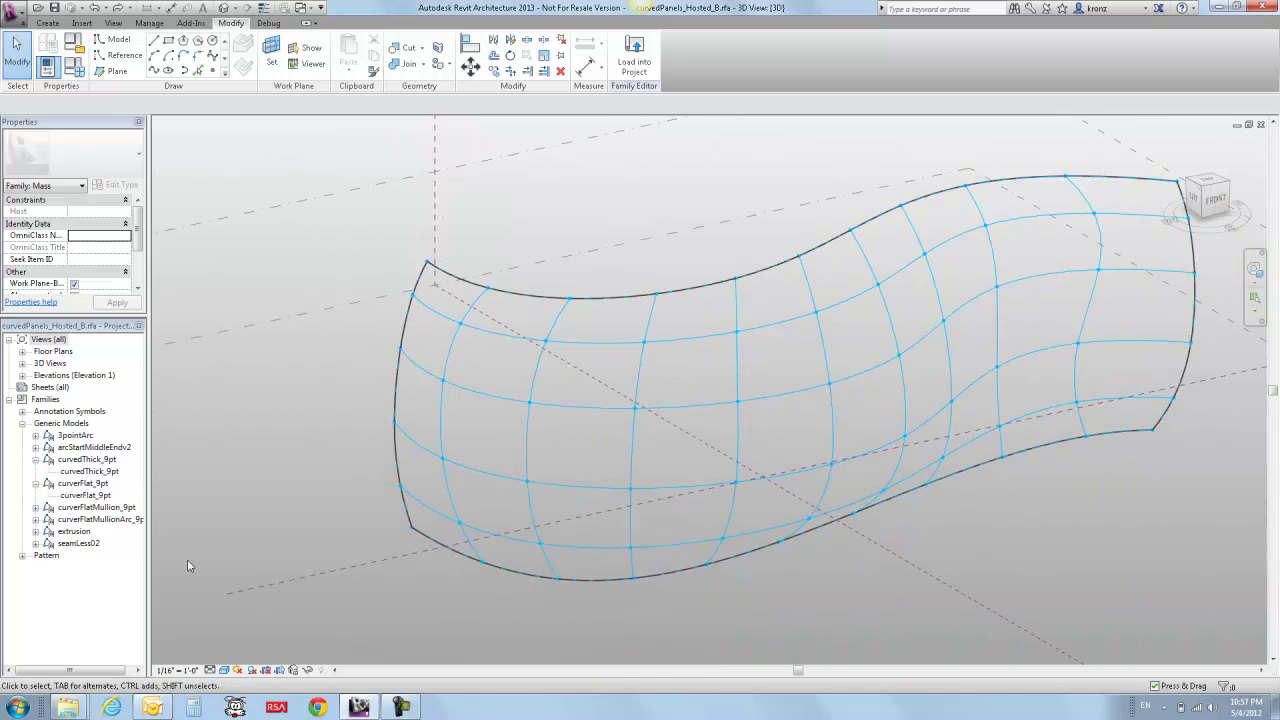
click(76, 496)
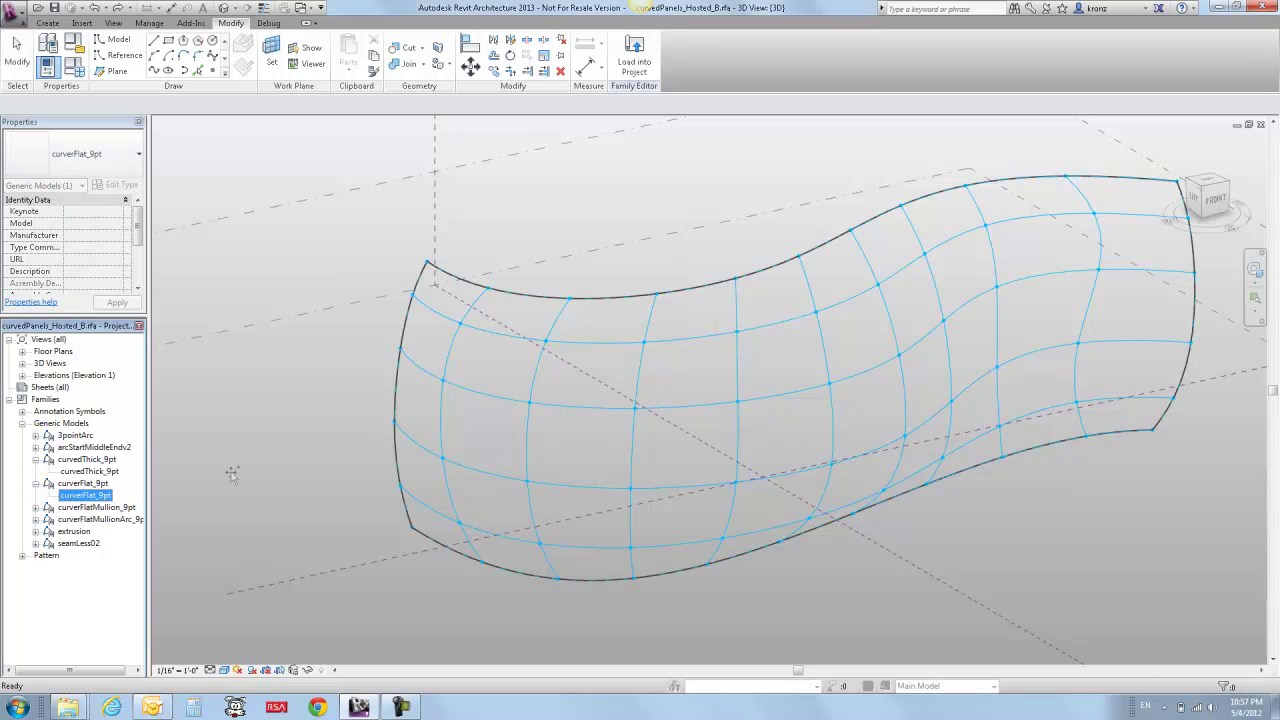
drag(231, 474, 269, 438)
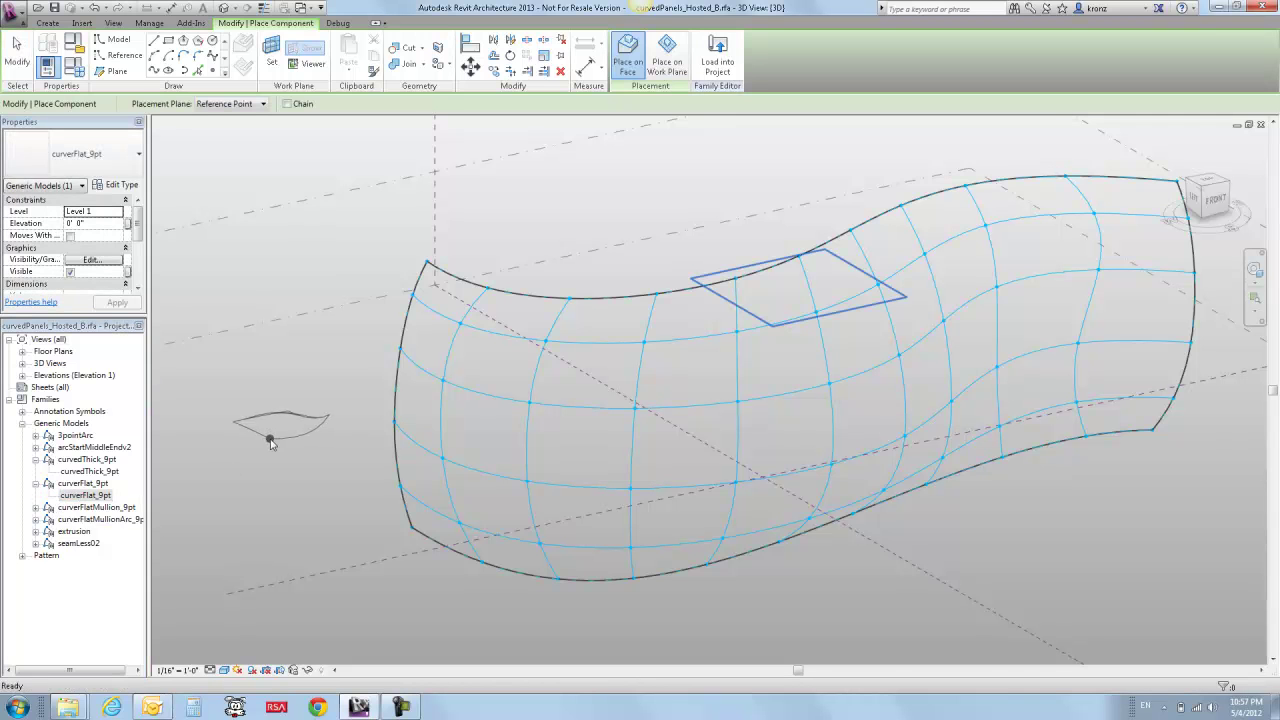
key(Escape)
- Keep the divided surface at _No Pattern and start setting its U Grid Number to 10
click(422, 382)
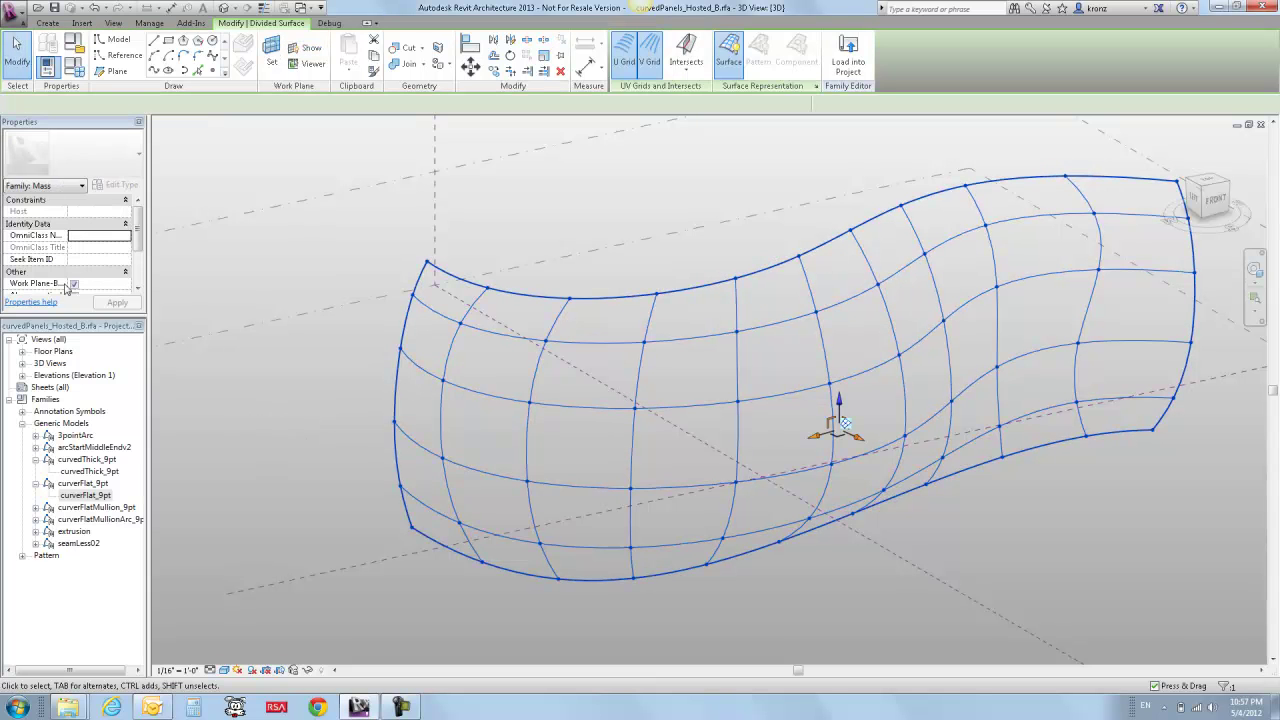
click(130, 167)
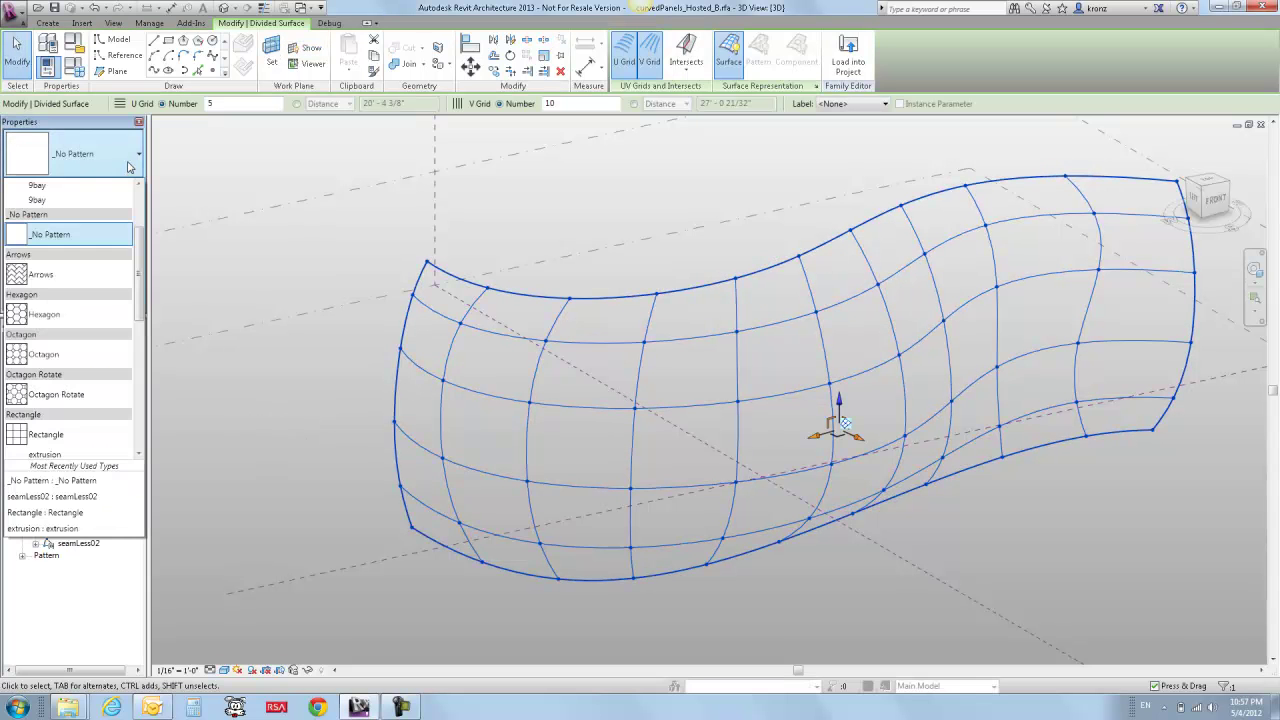
click(130, 167)
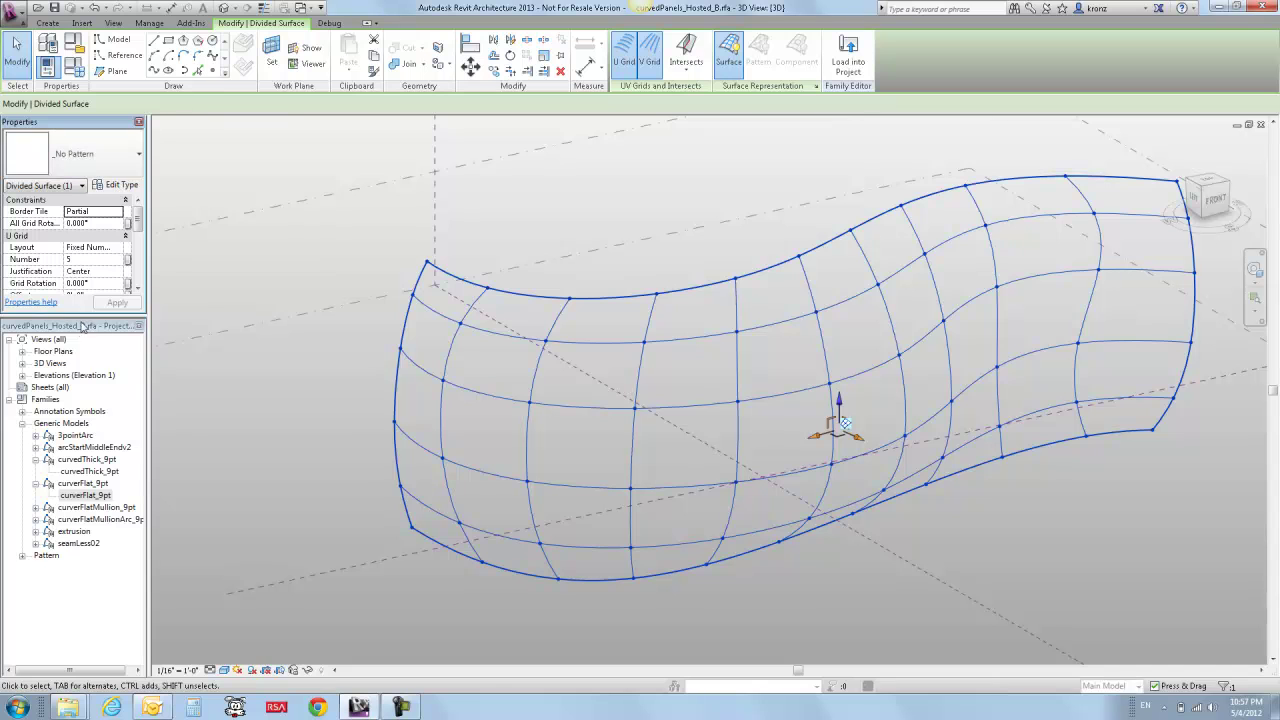
drag(73, 502, 73, 497)
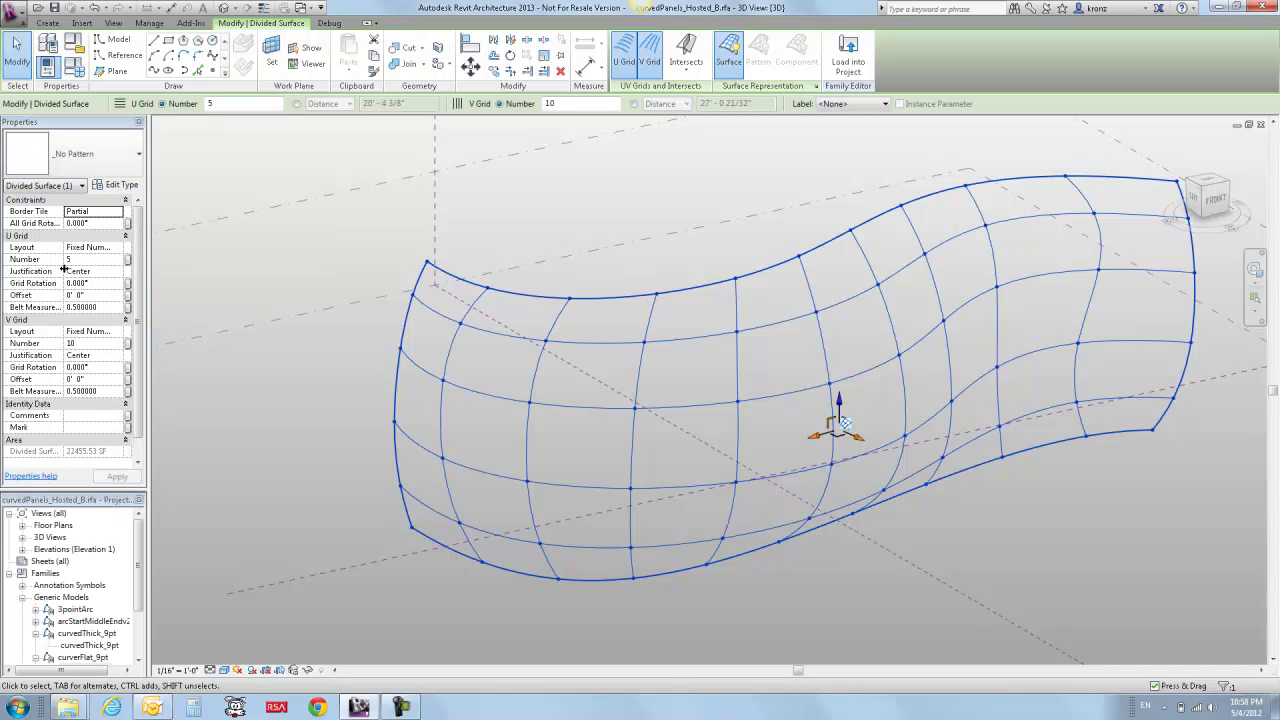
click(80, 260)
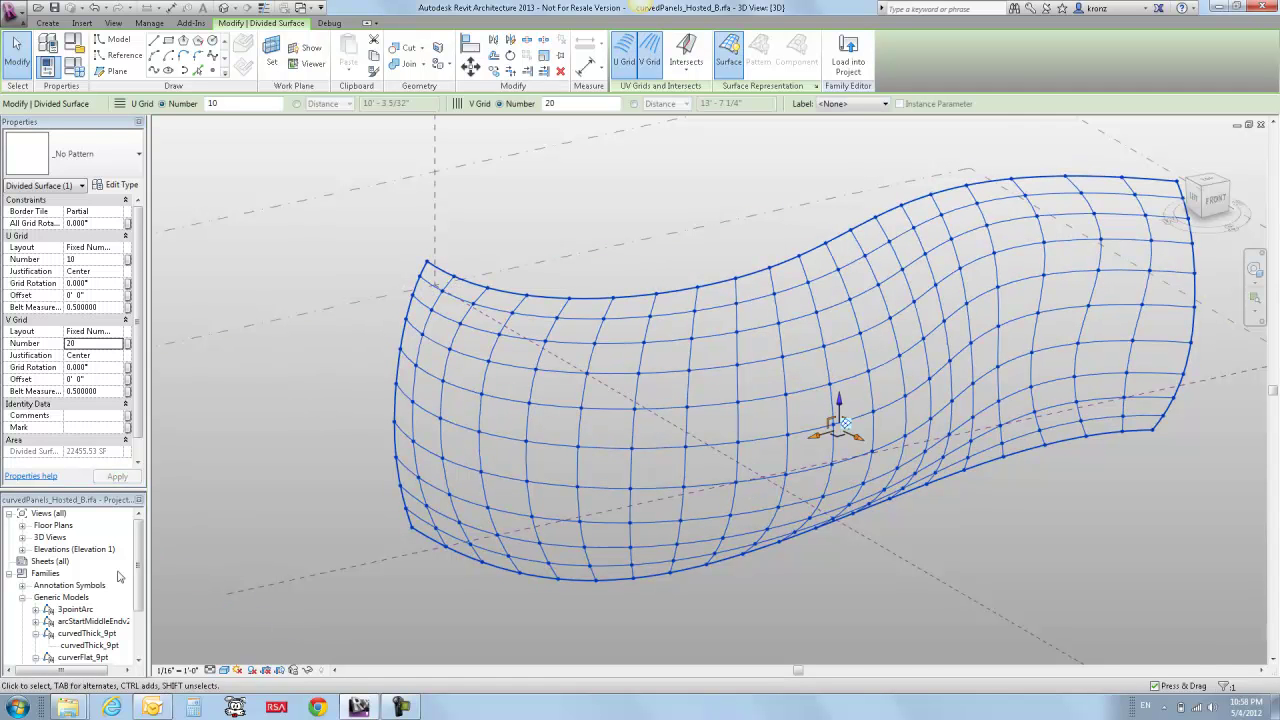
- Pick the curverFlat_9pt panel type and place it on the Level 1 plane
click(88, 645)
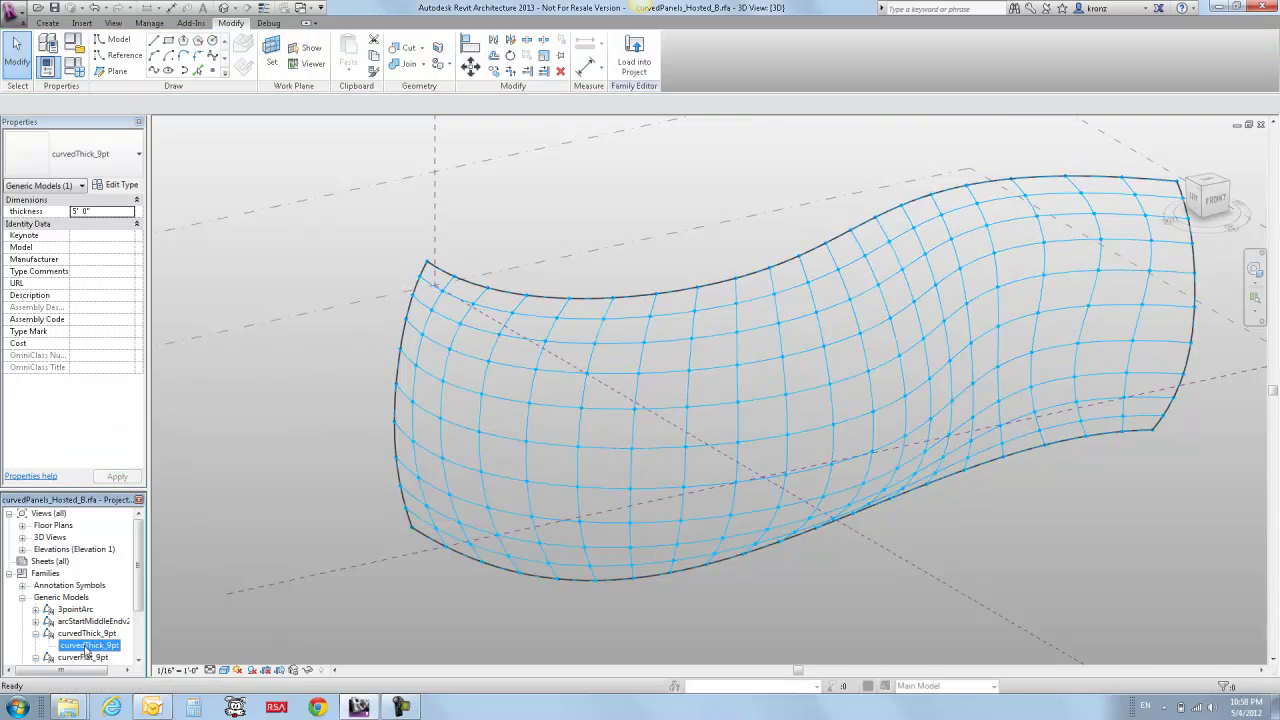
scroll(144, 578, down, 2)
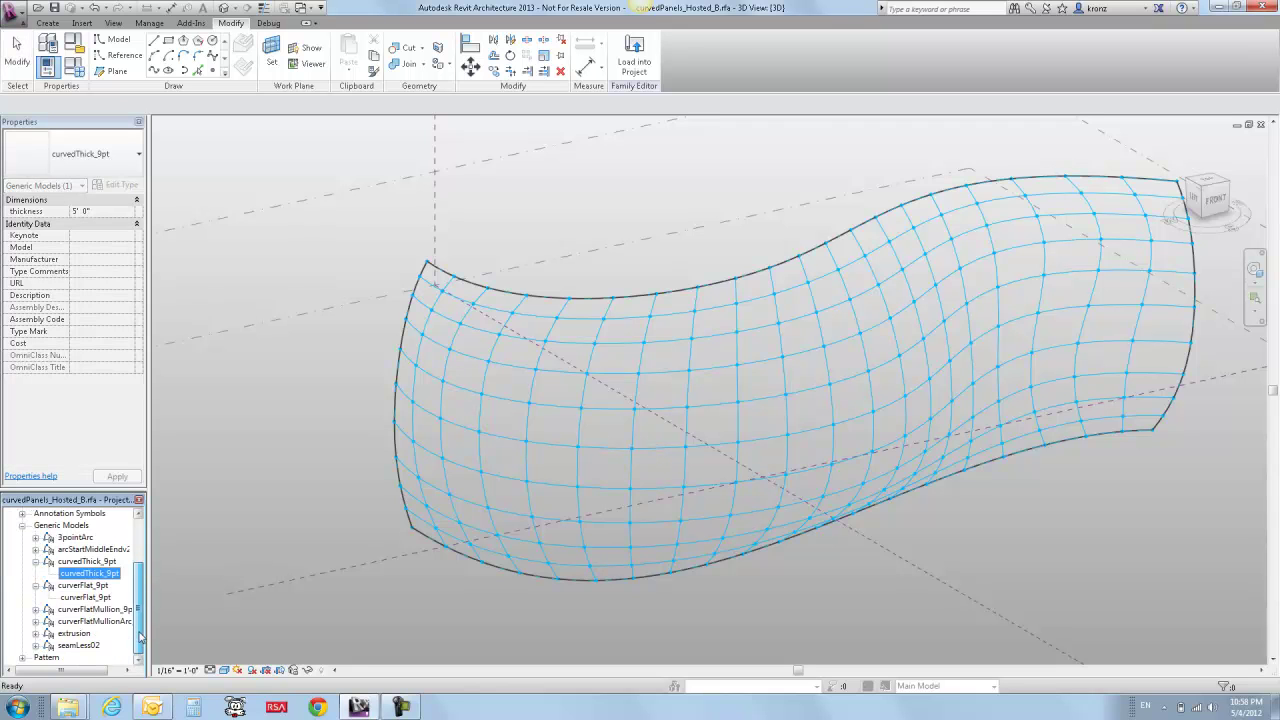
click(86, 599)
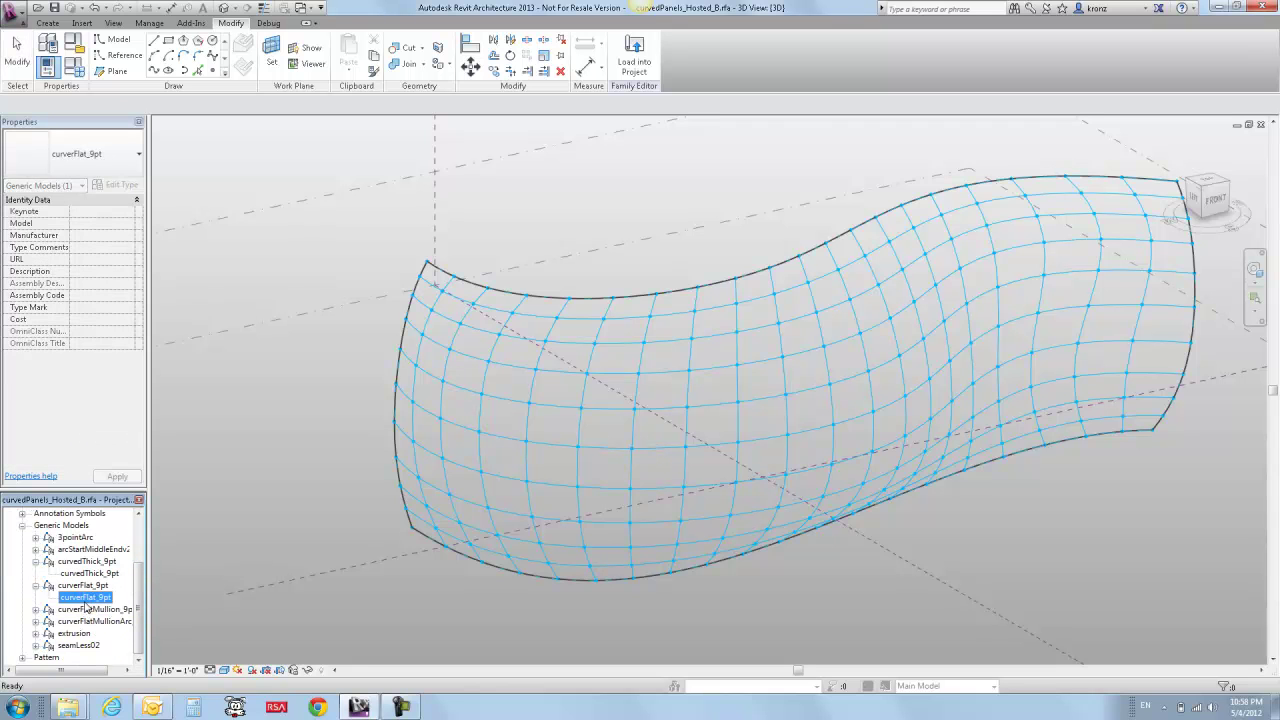
drag(66, 599, 319, 505)
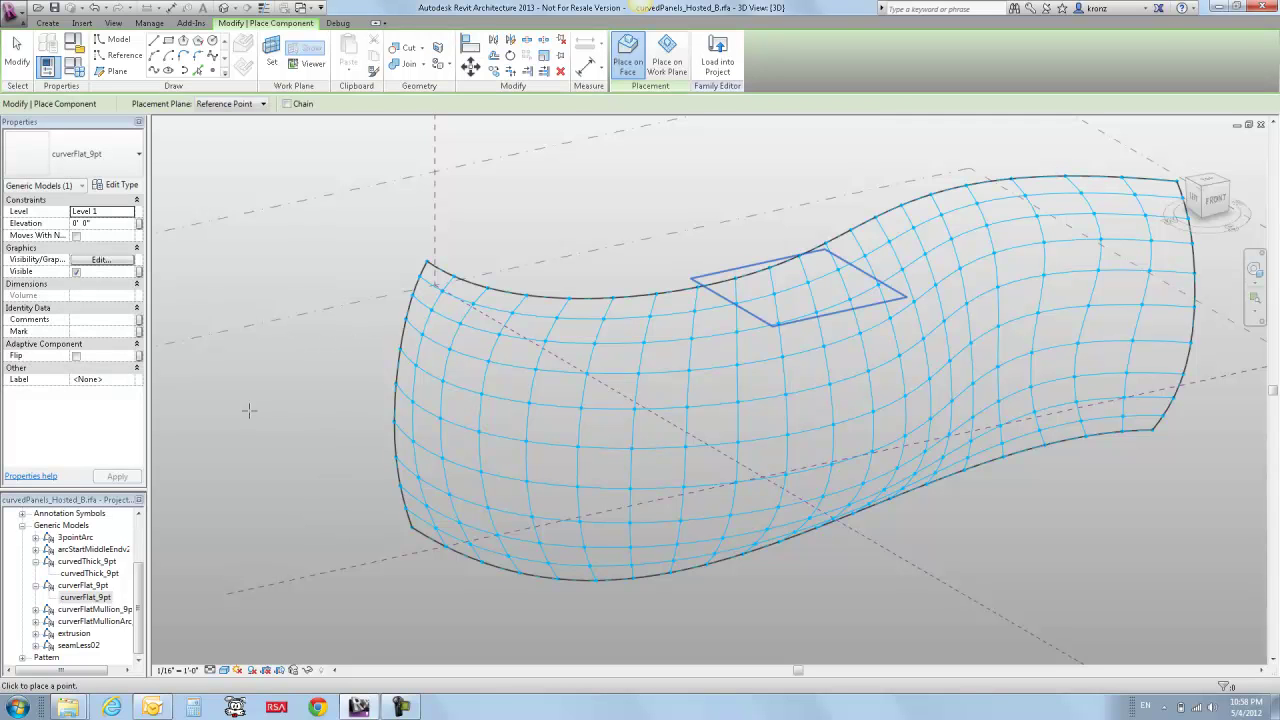
click(256, 105)
click(230, 115)
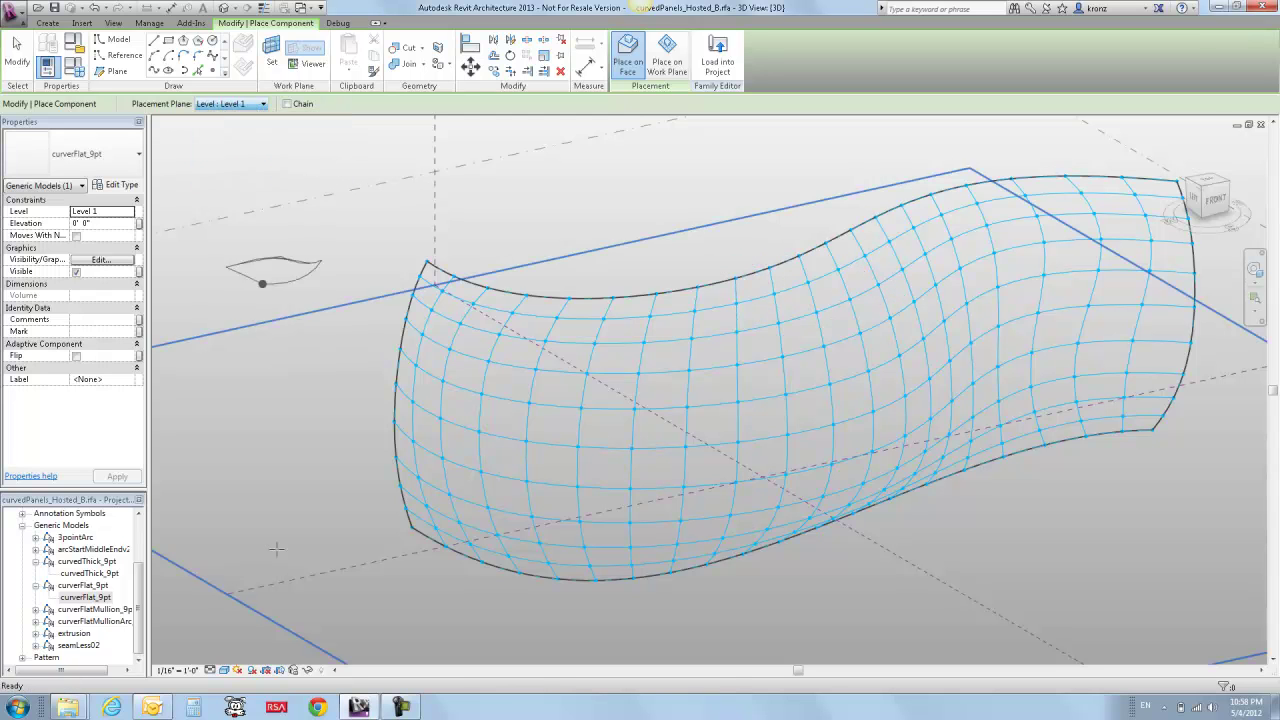
- Place the panel's adaptive points beside the surface, then select it and choose Pick New Host
click(254, 480)
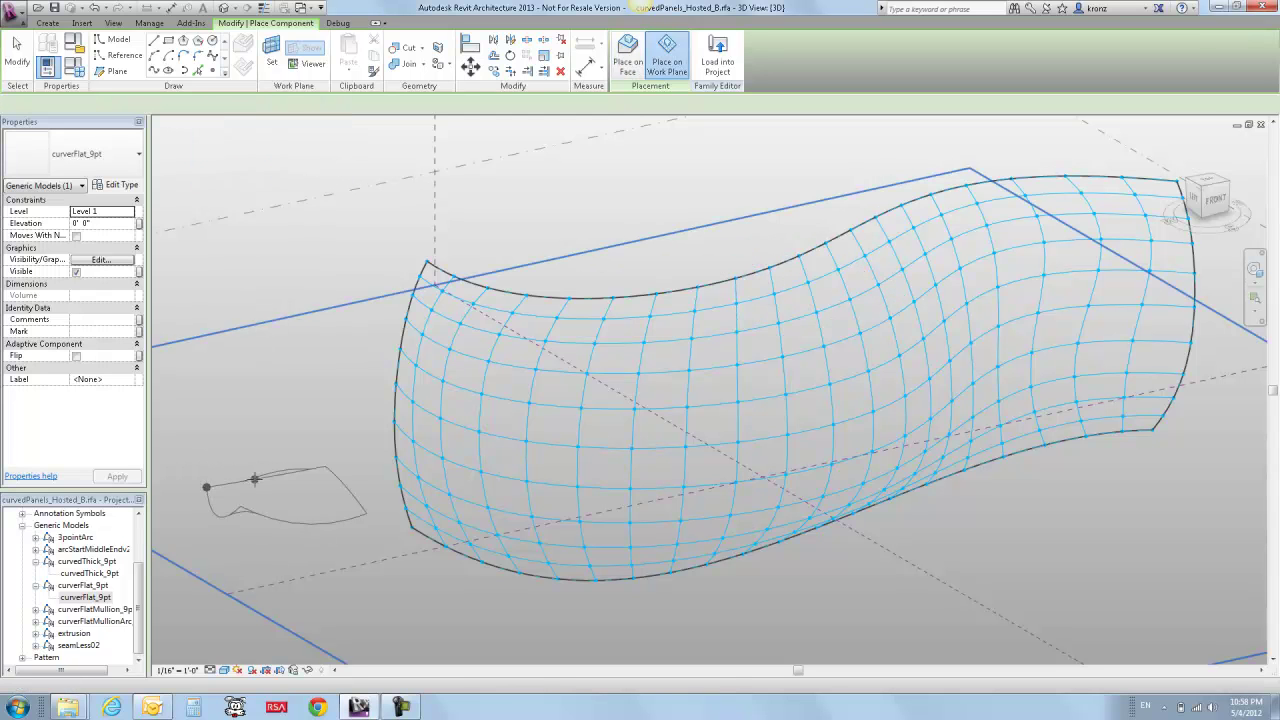
click(315, 483)
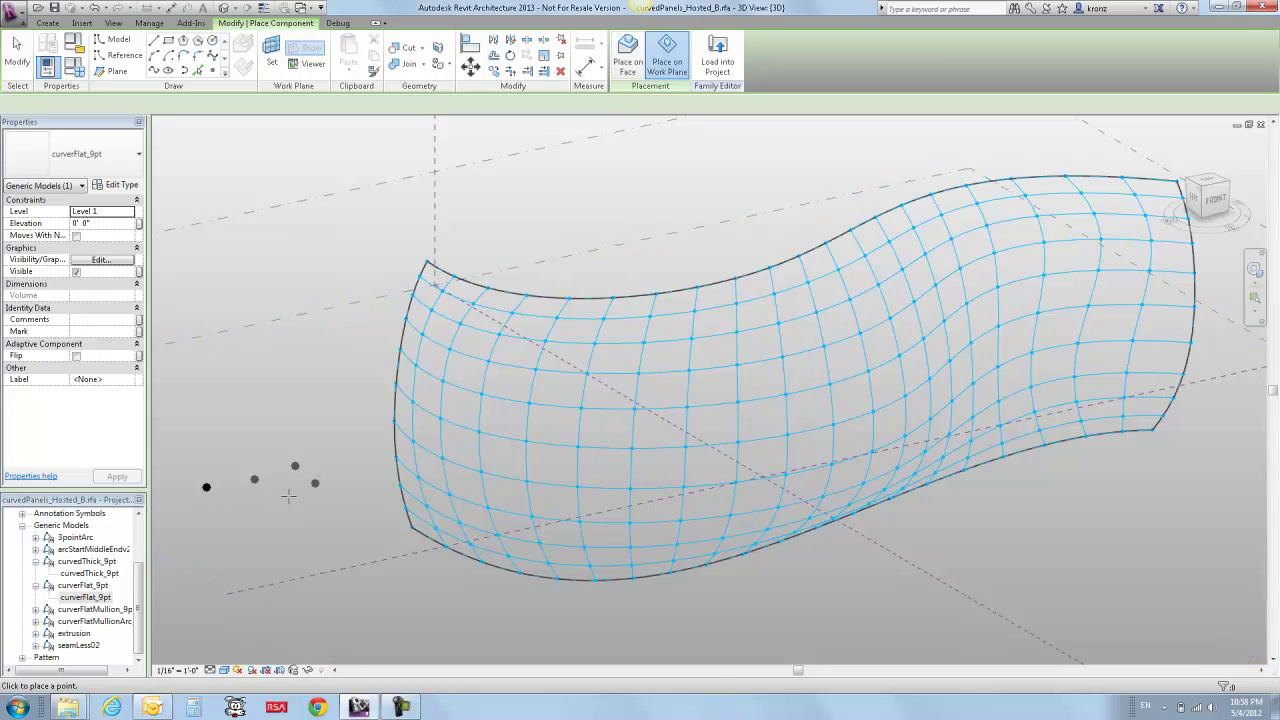
click(252, 549)
click(348, 512)
click(292, 496)
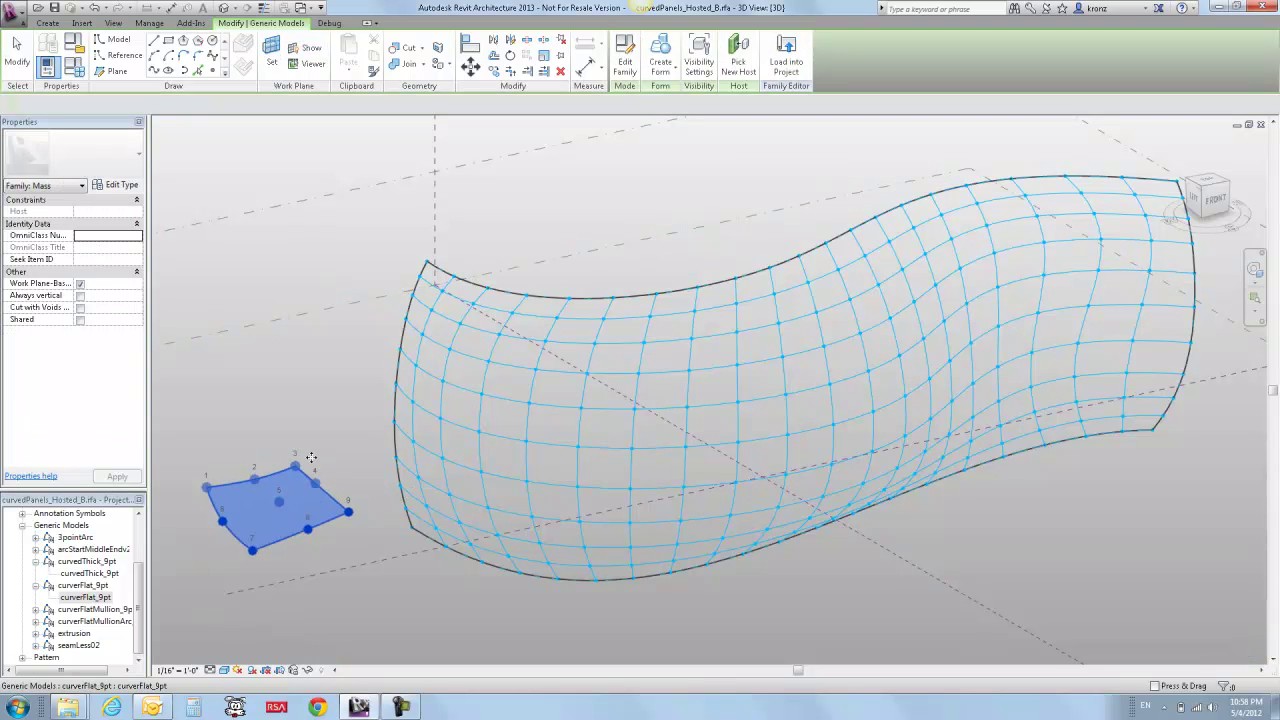
click(200, 234)
click(96, 597)
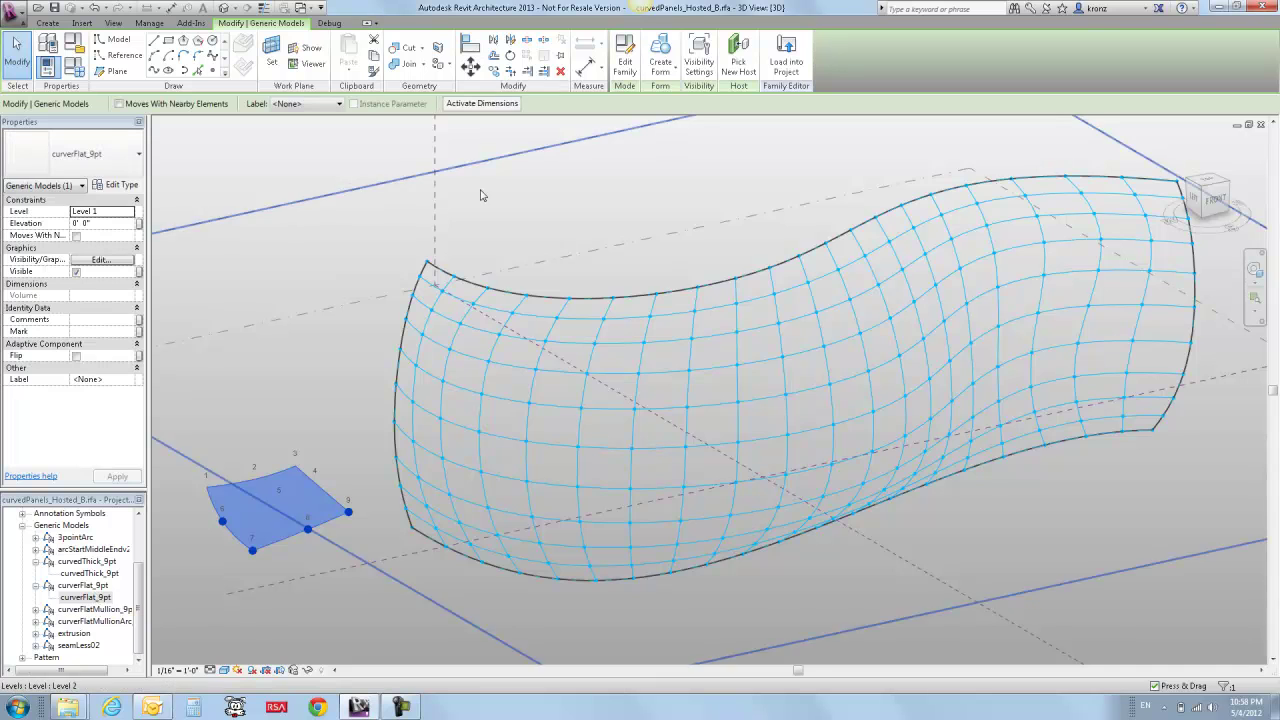
click(738, 55)
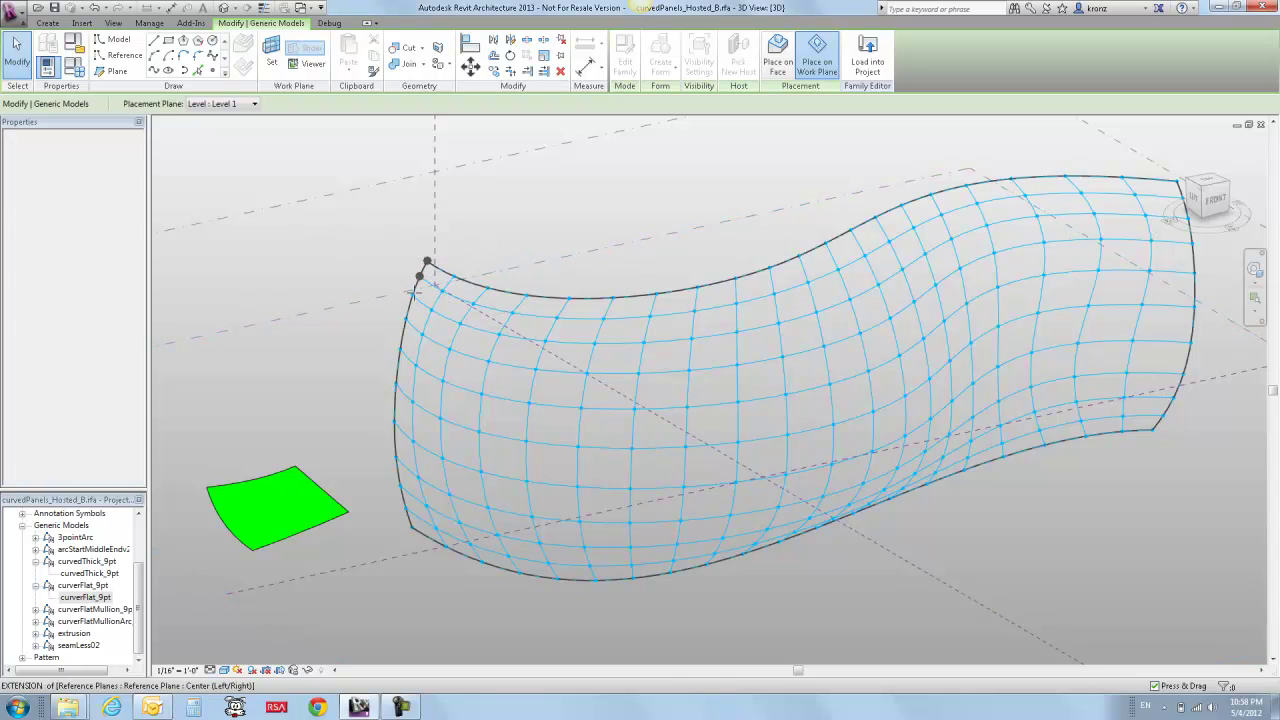
- Try re-hosting the panel's points on the surface edge, then cancel the attempt
click(413, 294)
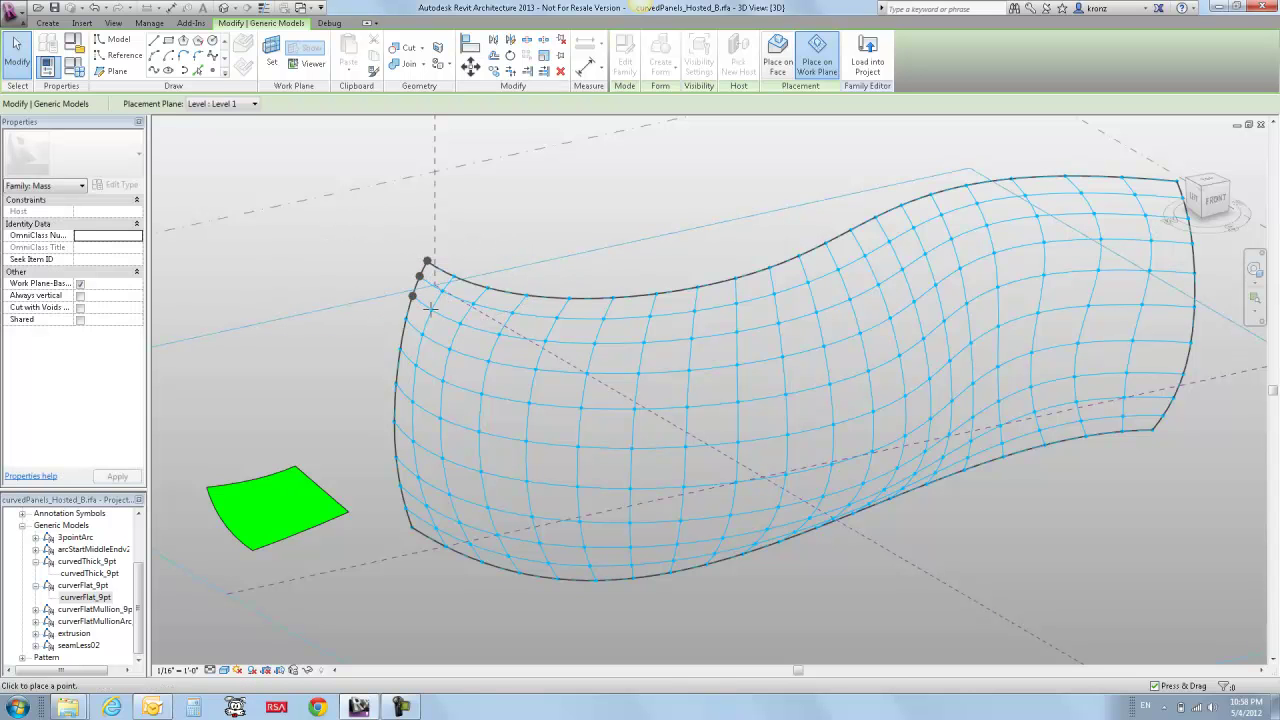
click(430, 310)
scroll(438, 303, up, 3)
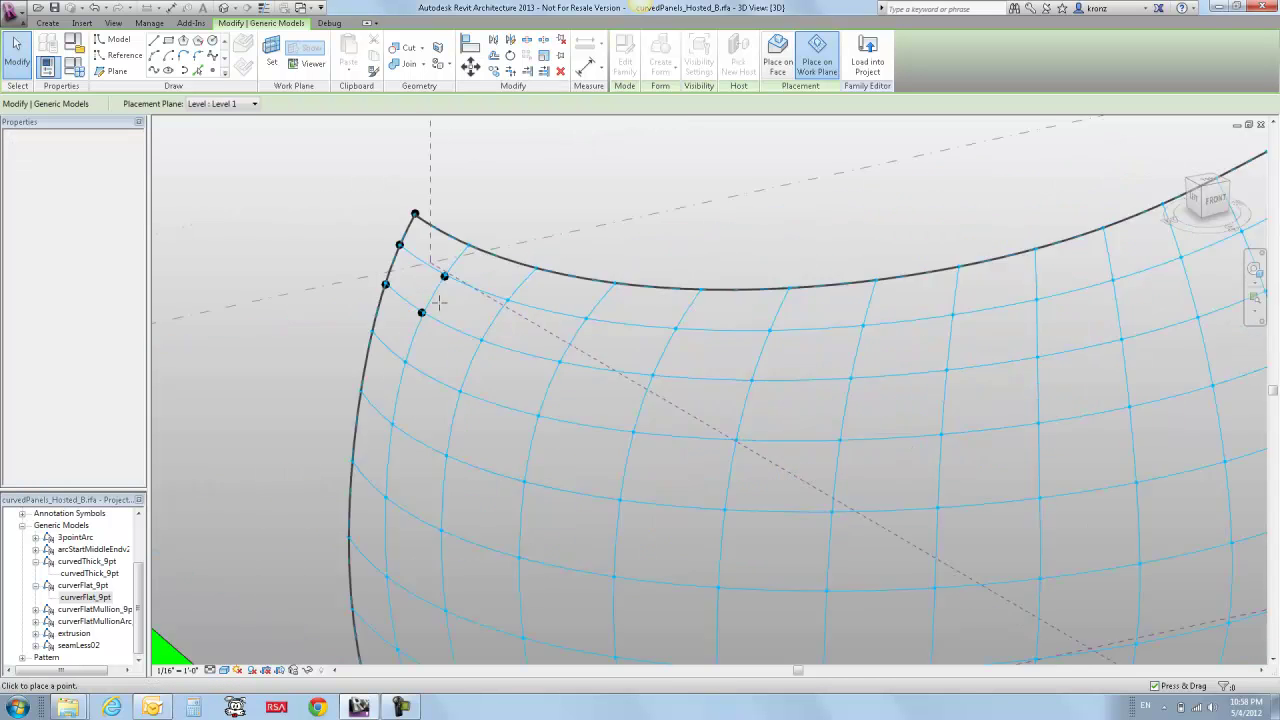
scroll(438, 303, up, 3)
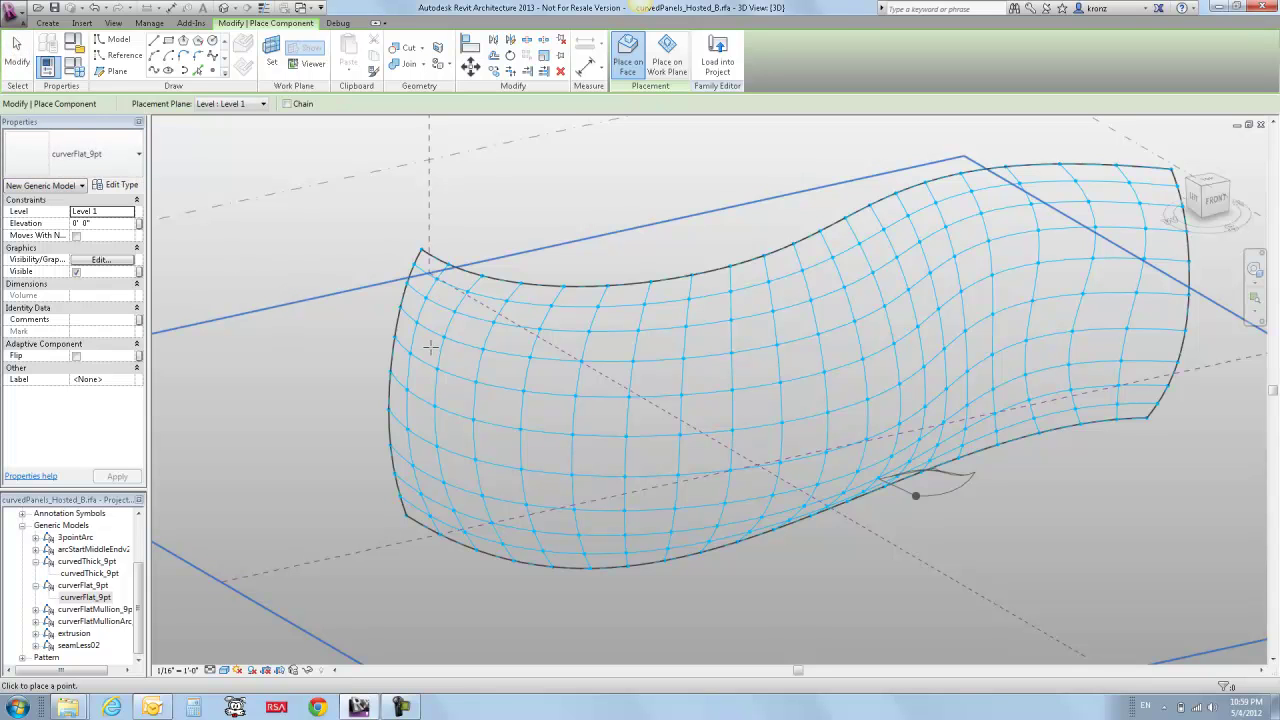
key(Escape)
key(Escape)
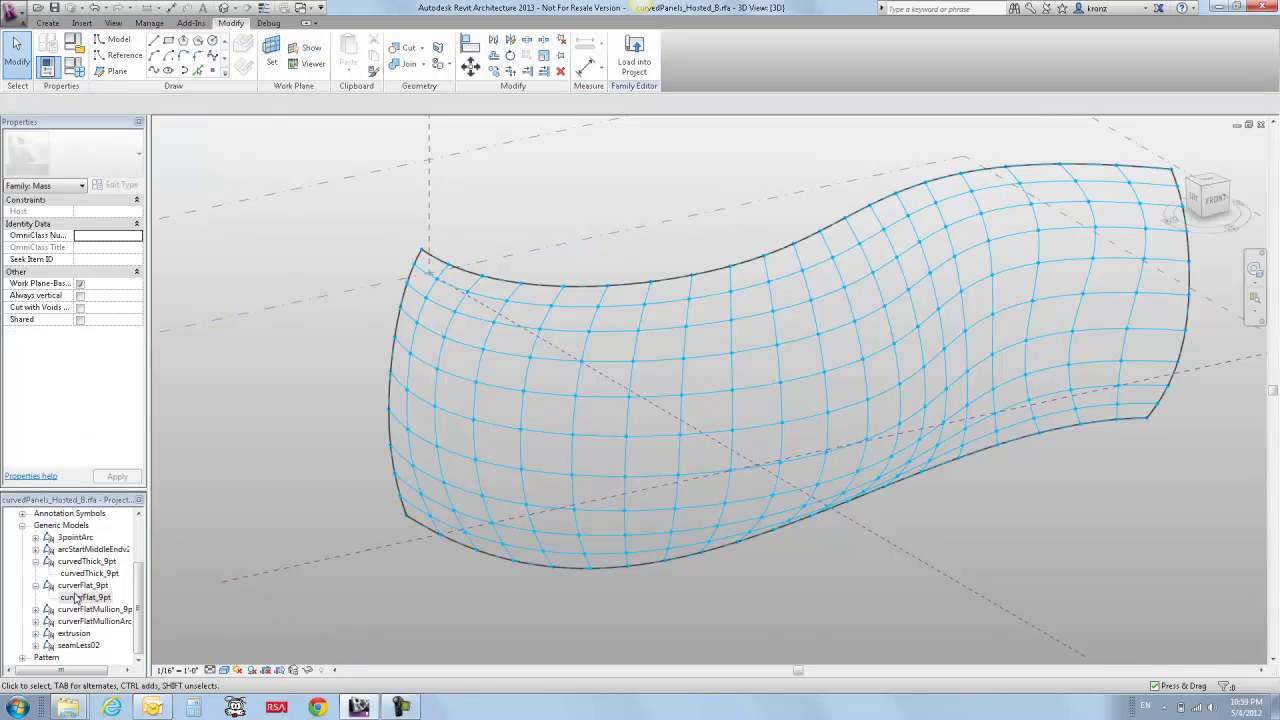
- Place a new curverFlat_9pt panel on the surface nodes of the top-left grid cell
drag(76, 597, 326, 355)
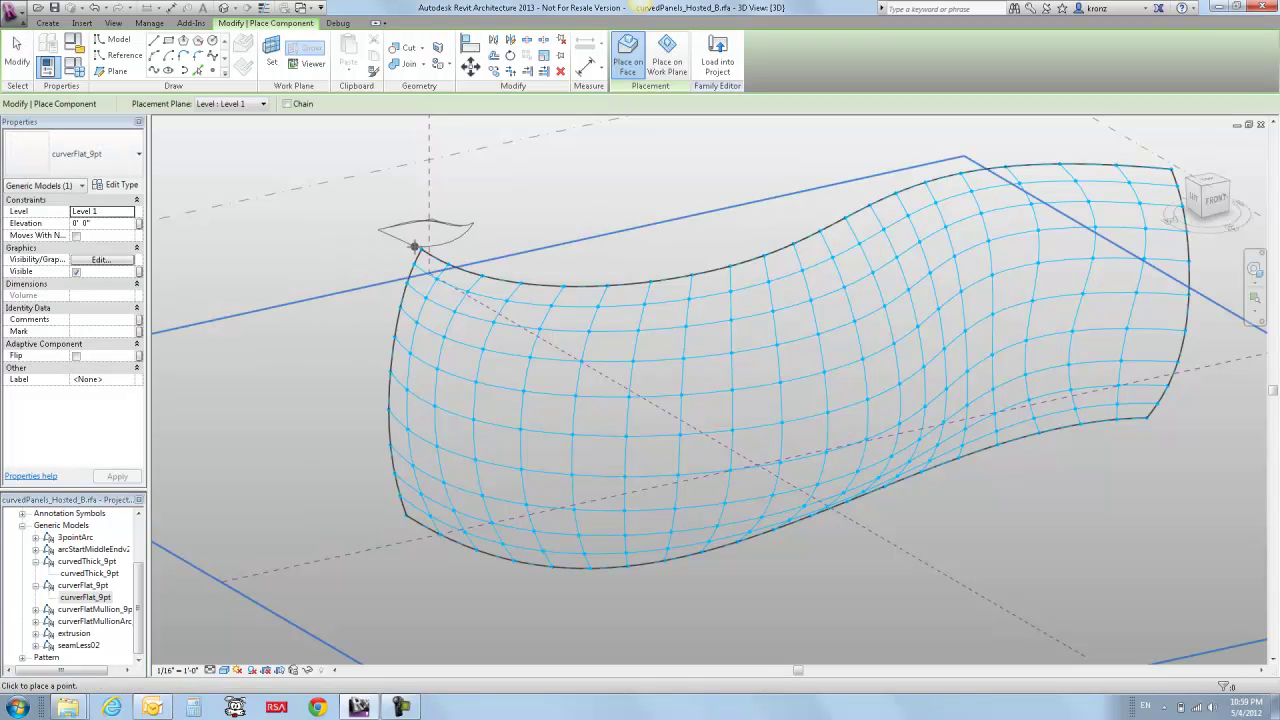
click(421, 249)
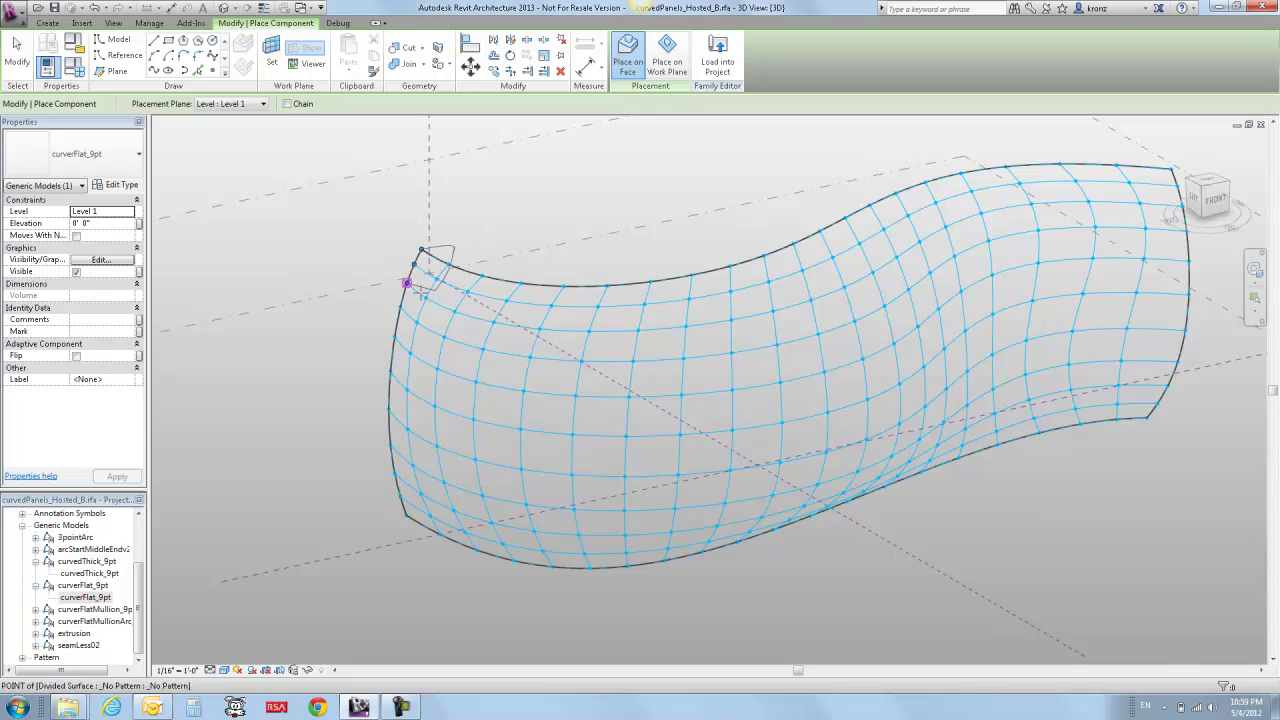
click(426, 298)
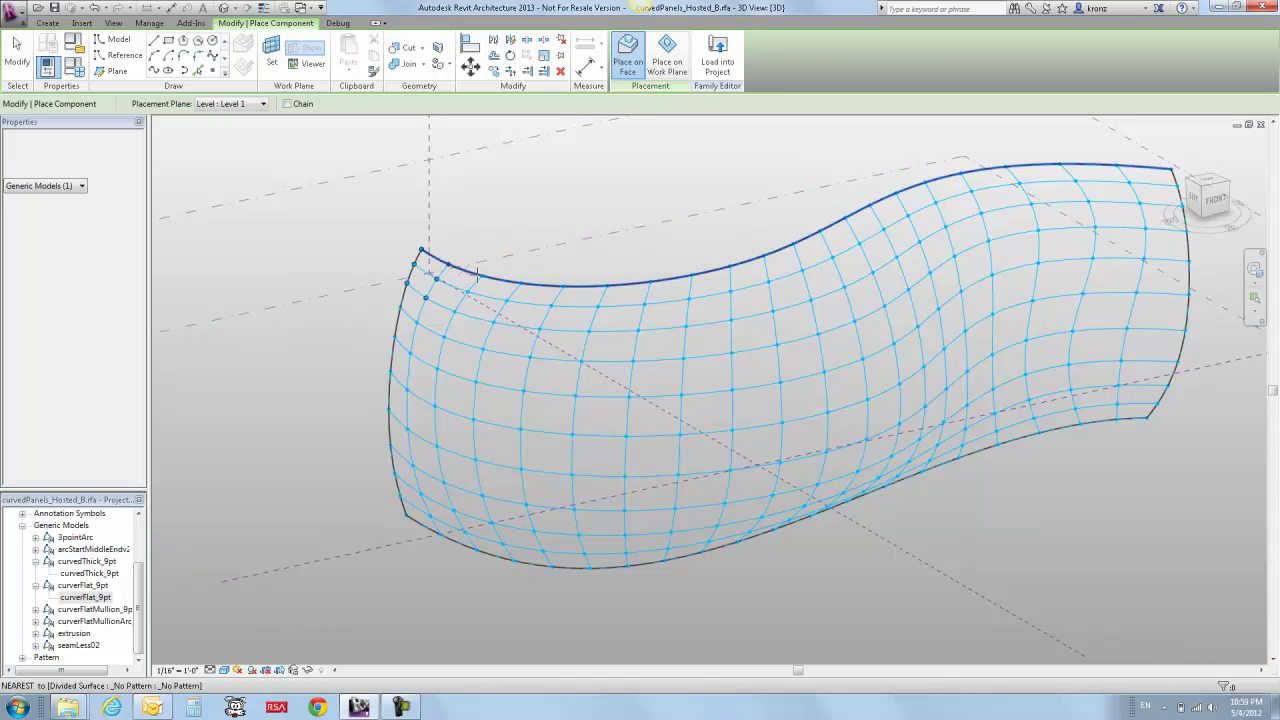
click(476, 277)
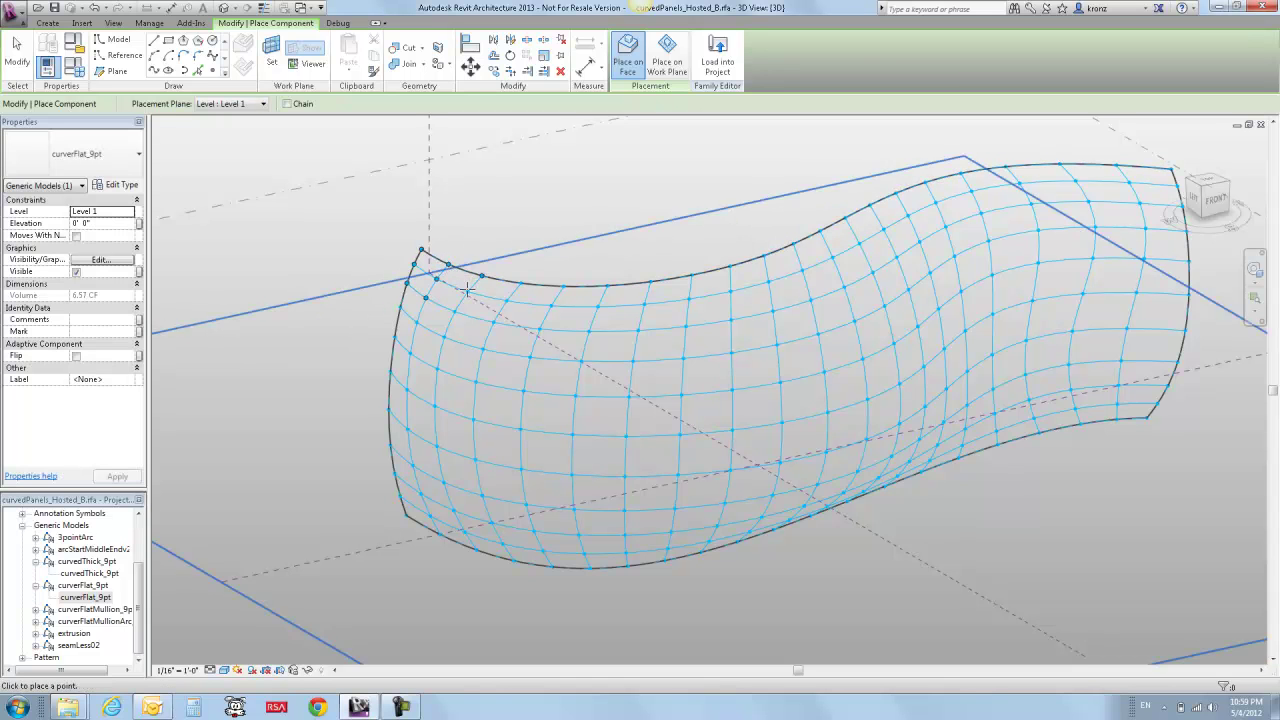
click(456, 305)
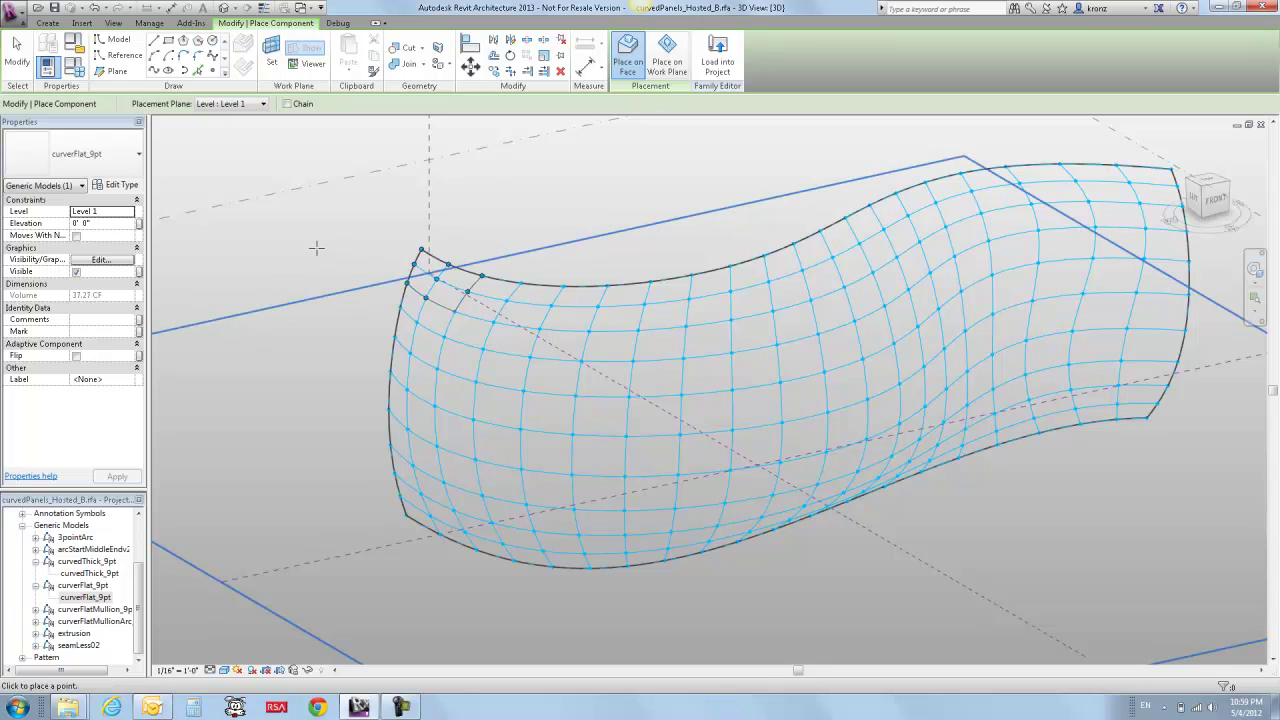
click(17, 52)
- Orbit and zoom in on the green corner panel, select it, and zoom back out
click(307, 259)
shift+middle_drag(307, 259, 600, 290)
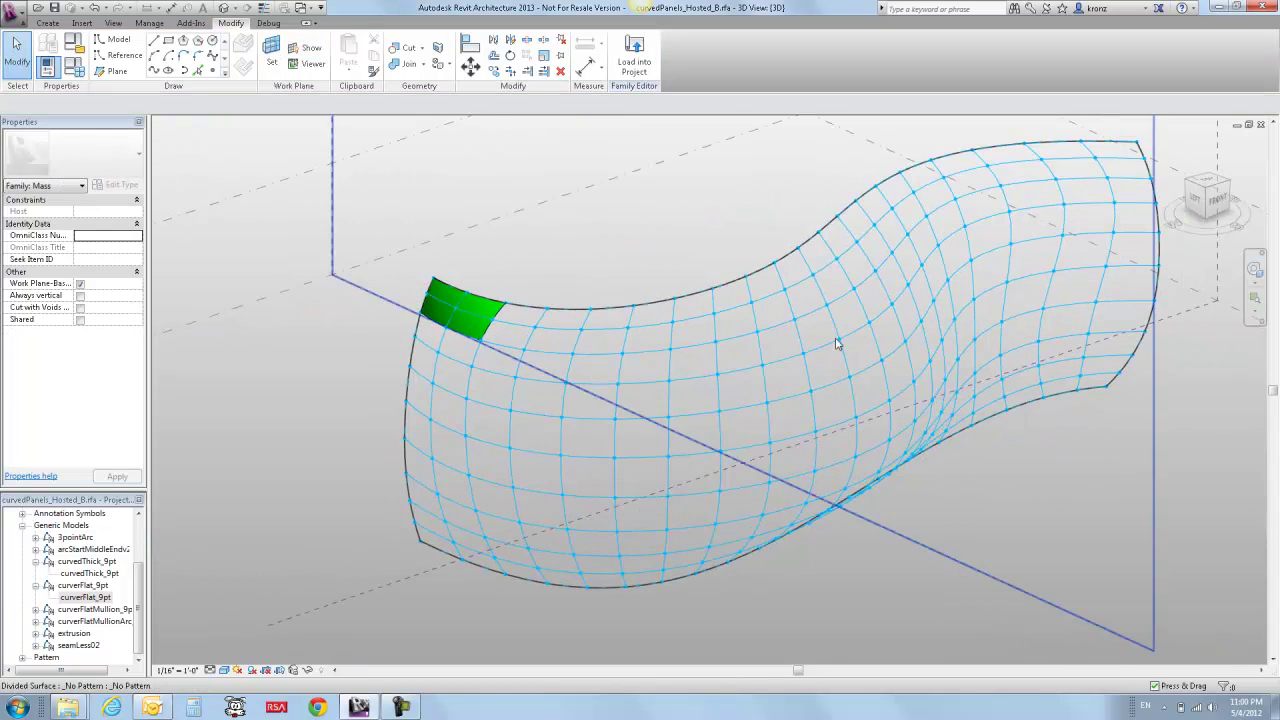
shift+middle_drag(357, 400, 632, 403)
scroll(632, 403, up, 3)
scroll(632, 409, up, 3)
click(630, 412)
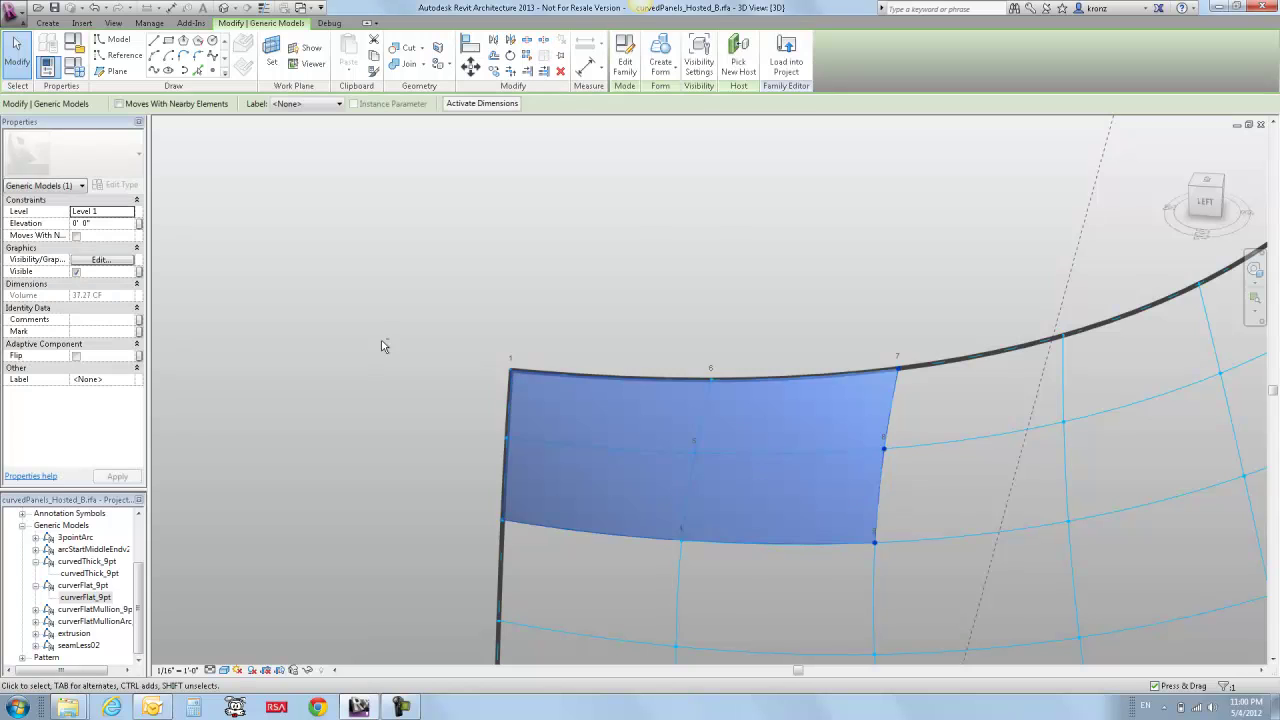
mouse_move(383, 343)
shift+middle_down()
mouse_move(638, 372)
mouse_move(694, 323)
mouse_move(709, 289)
mouse_move(646, 346)
mouse_move(528, 365)
mouse_move(280, 300)
mouse_move(388, 358)
shift+middle_up()
scroll(388, 358, down, 5)
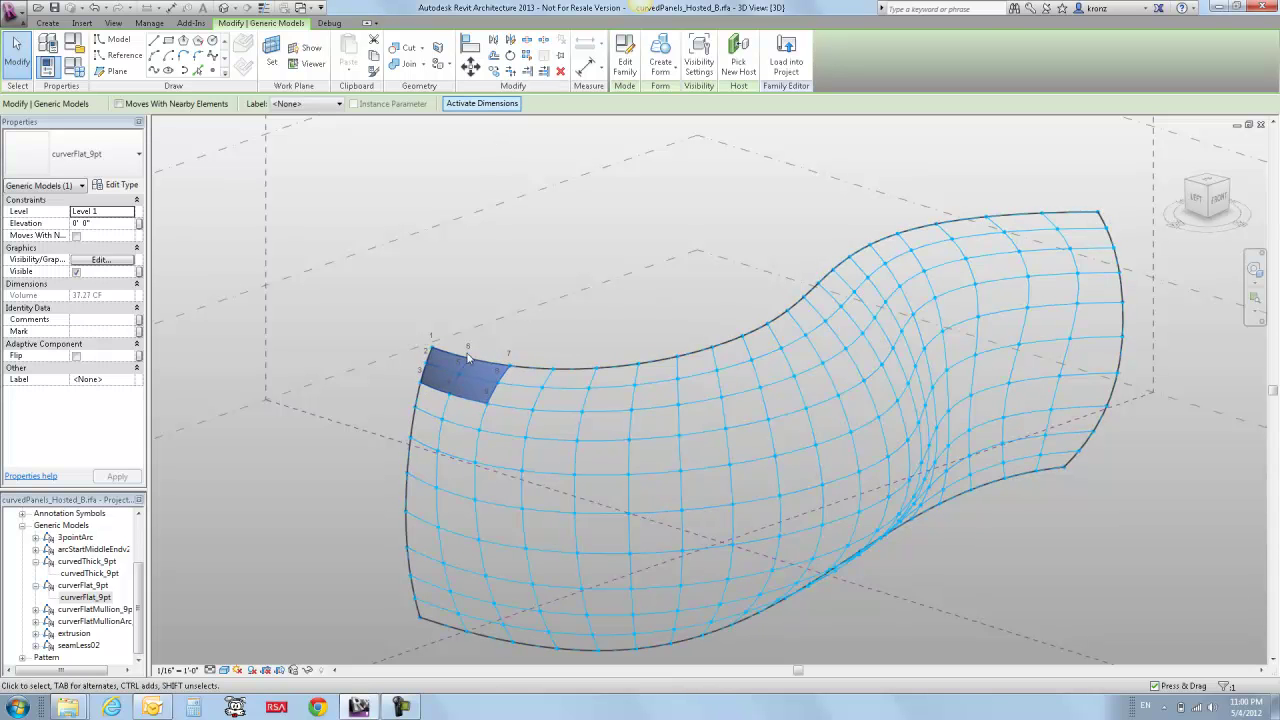
- Repeat the selected panel across the surface and orbit to view the mass from the left
click(527, 57)
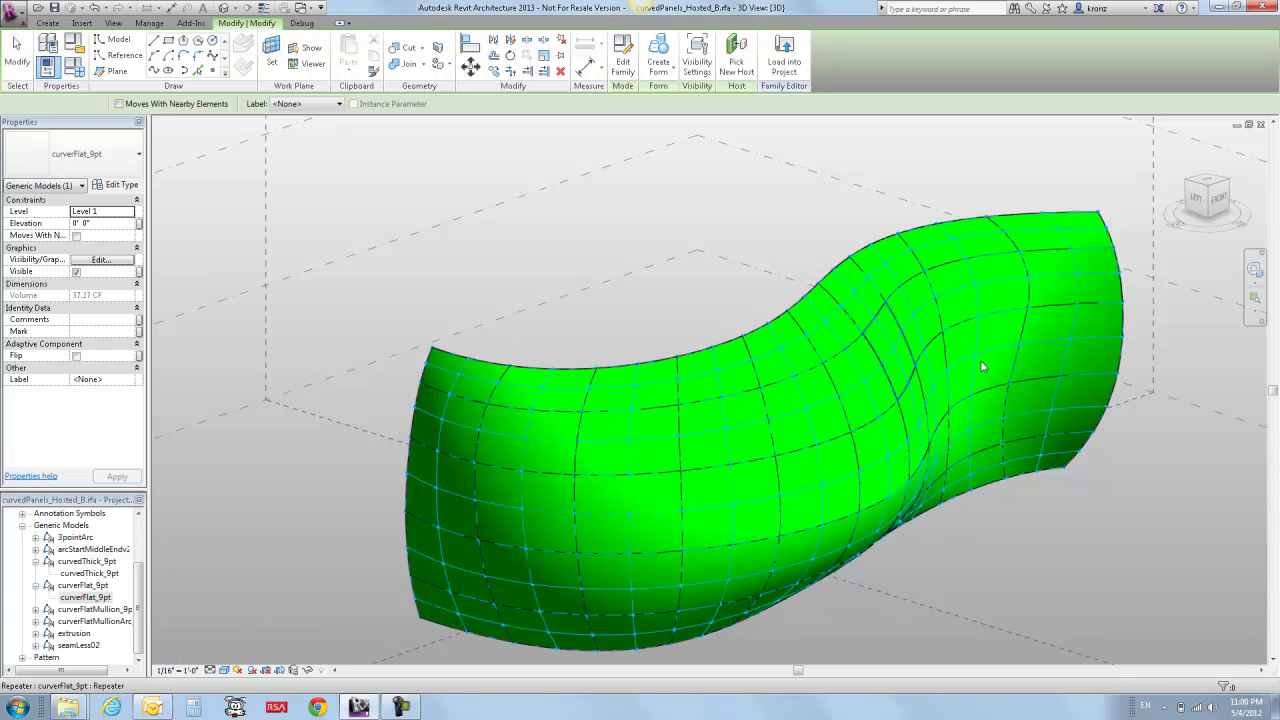
key(Escape)
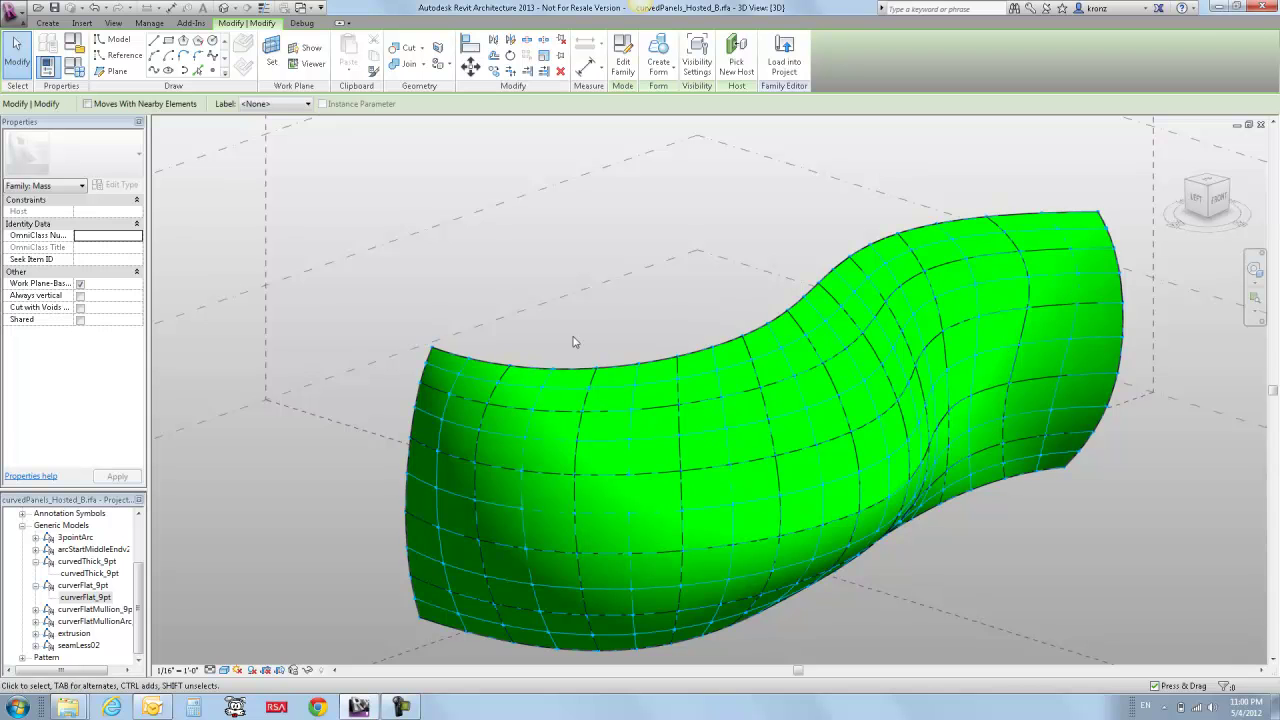
shift+middle_drag(421, 419, 814, 360)
shift+middle_drag(789, 437, 508, 497)
shift+middle_drag(883, 371, 606, 400)
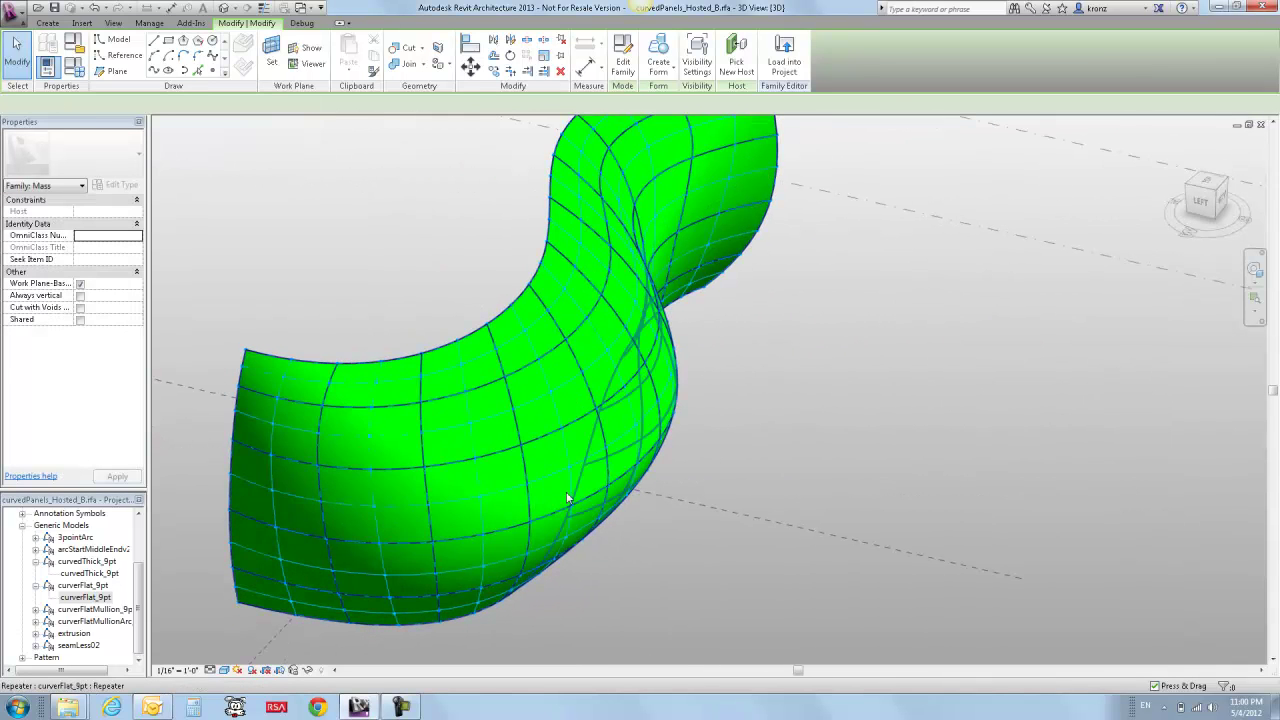
- Isolate the panel repeater in the view and open one panel's curverFlat_9pt family for editing
click(606, 400)
click(308, 670)
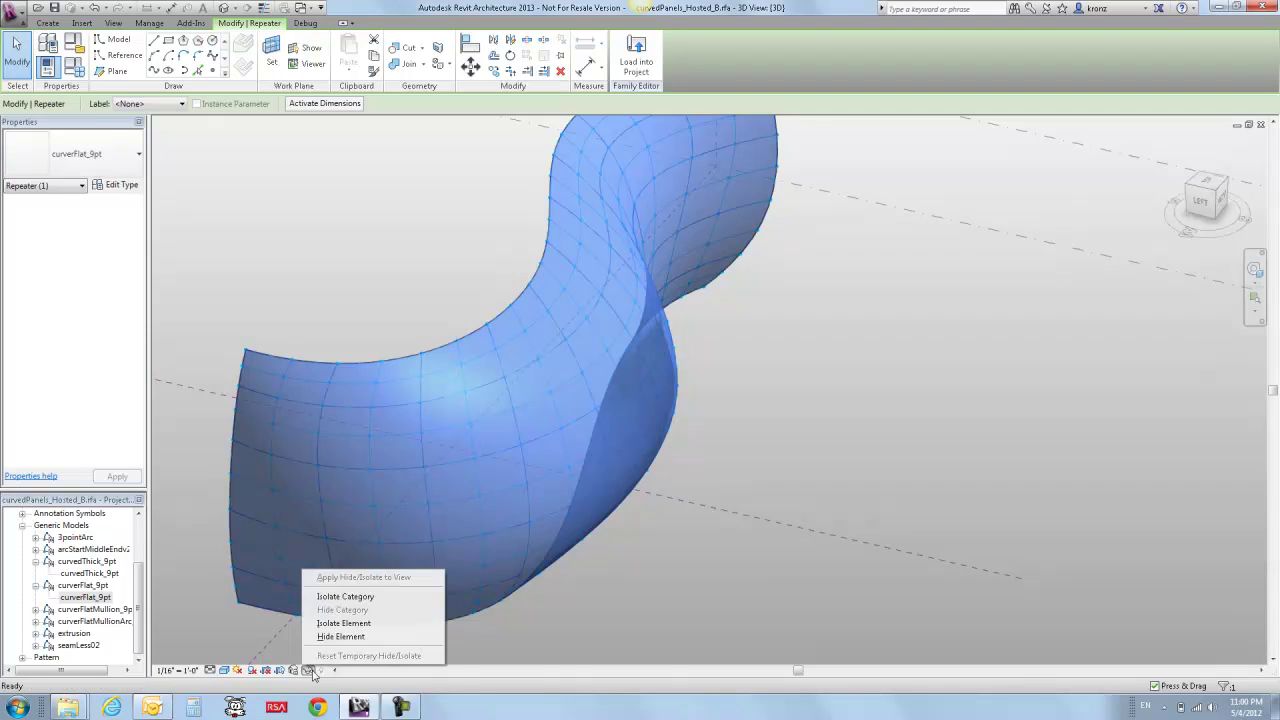
click(344, 624)
key(Escape)
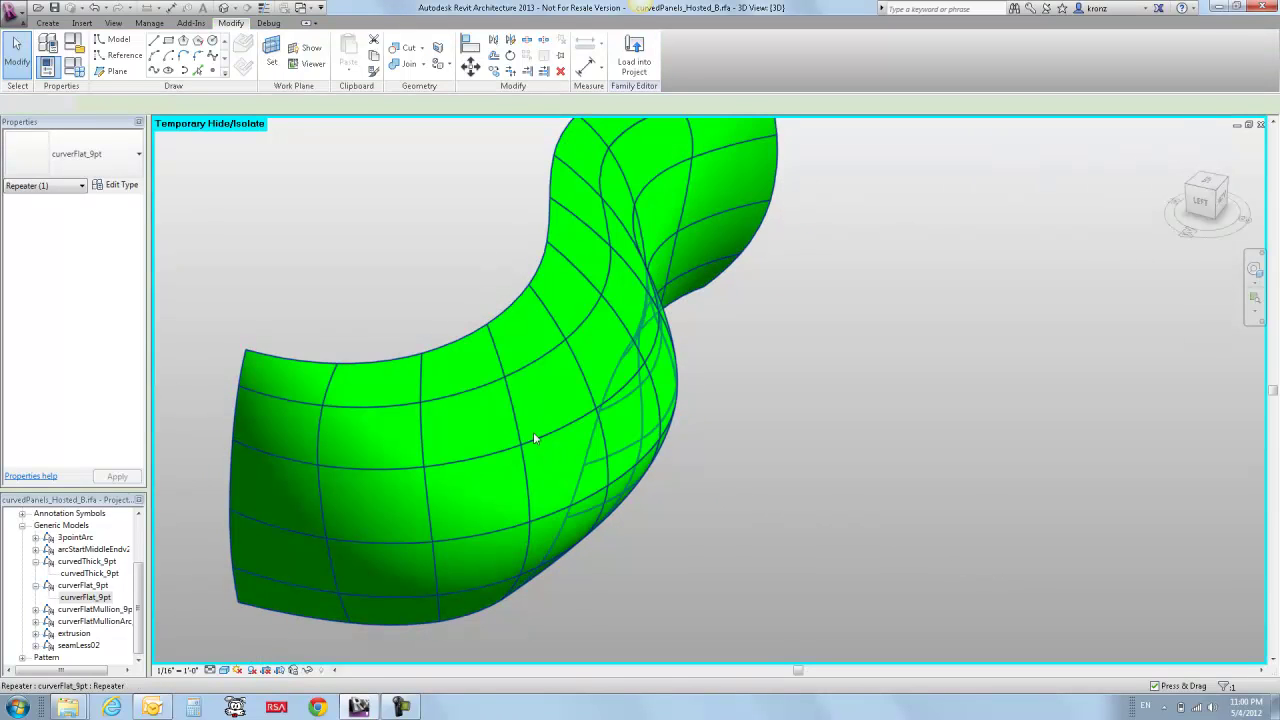
click(532, 408)
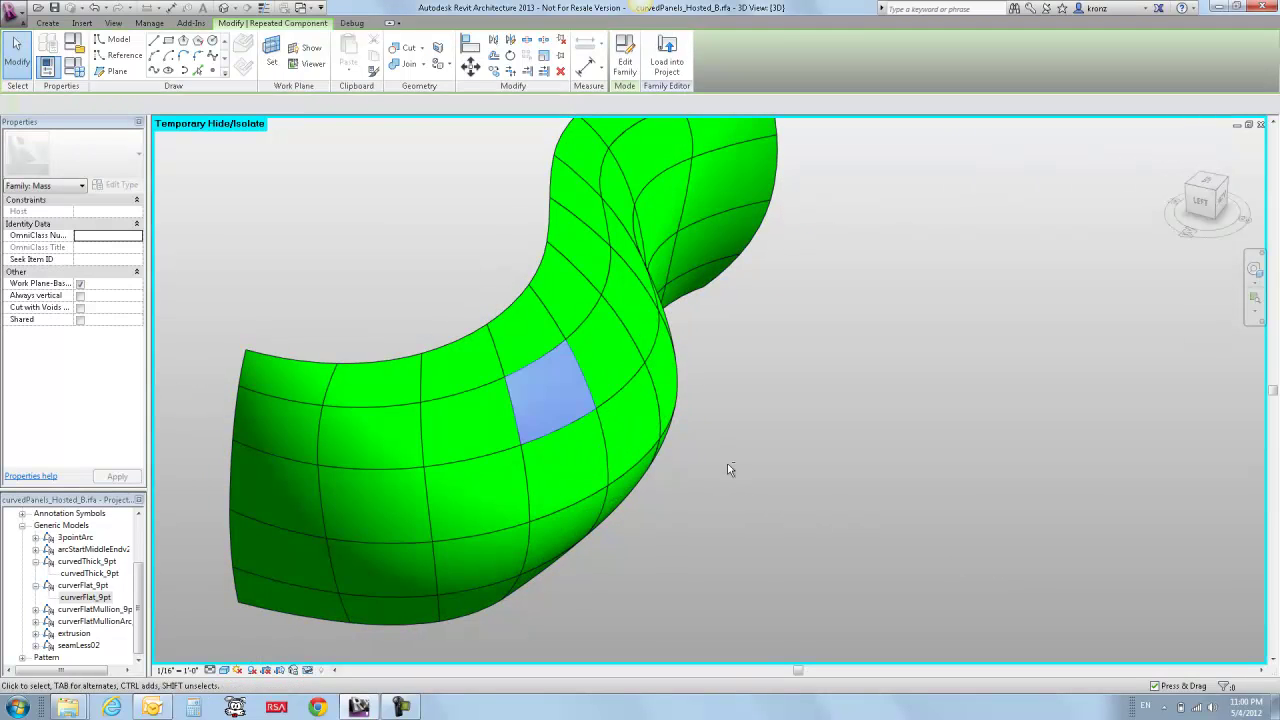
shift+middle_drag(532, 408, 584, 464)
click(628, 58)
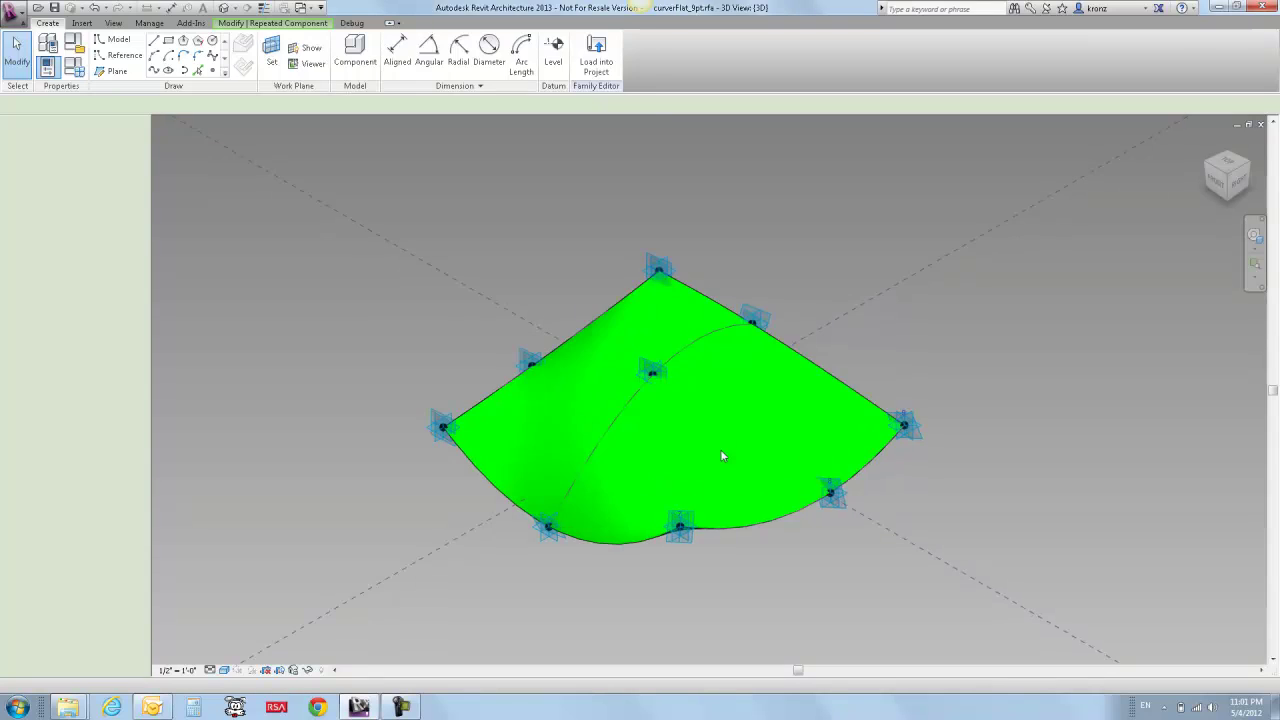
- Delete the old panel form and its points from curverFlat_9pt
scroll(722, 456, down, 4)
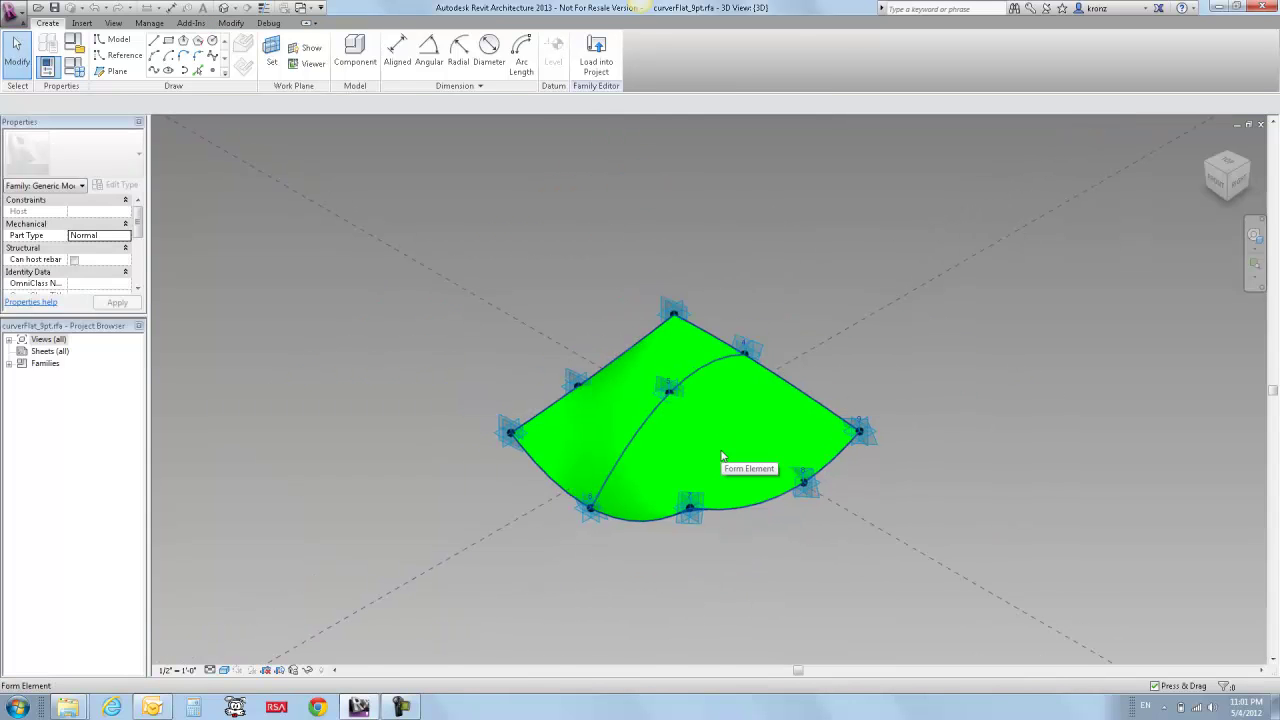
drag(458, 187, 926, 569)
key(Delete)
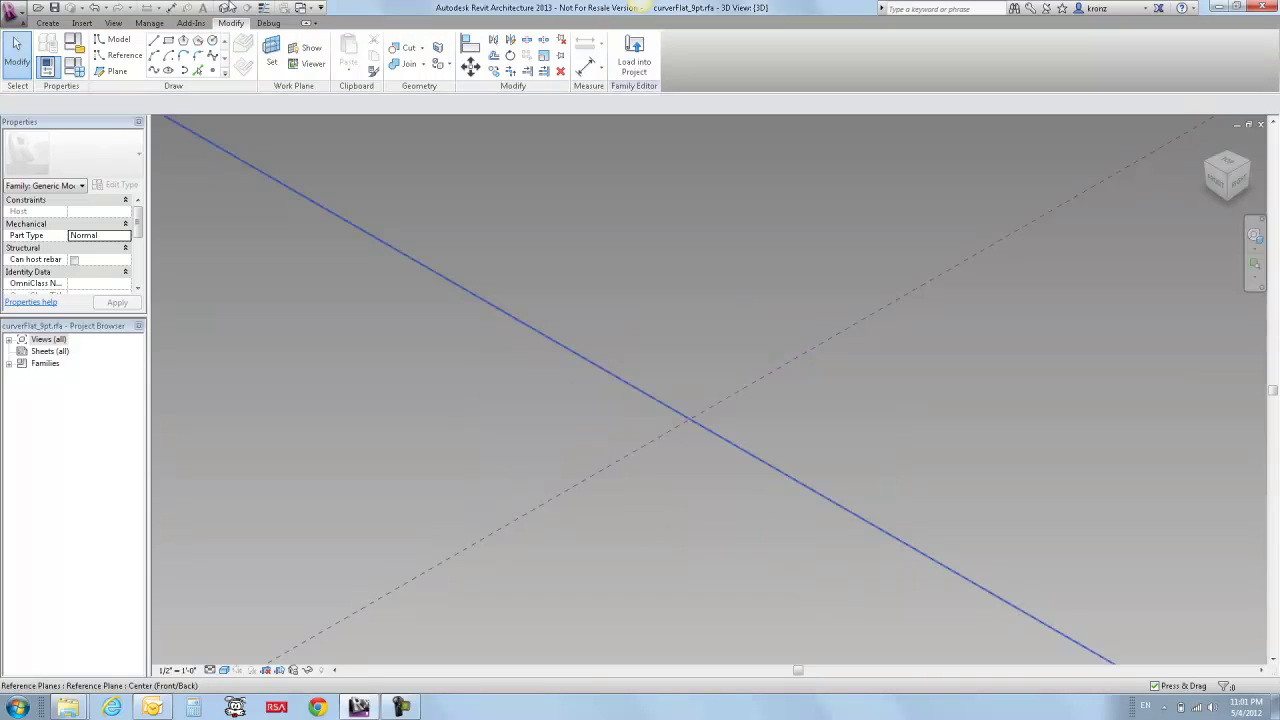
- Place reference points until there are nine, then select all nine
click(212, 72)
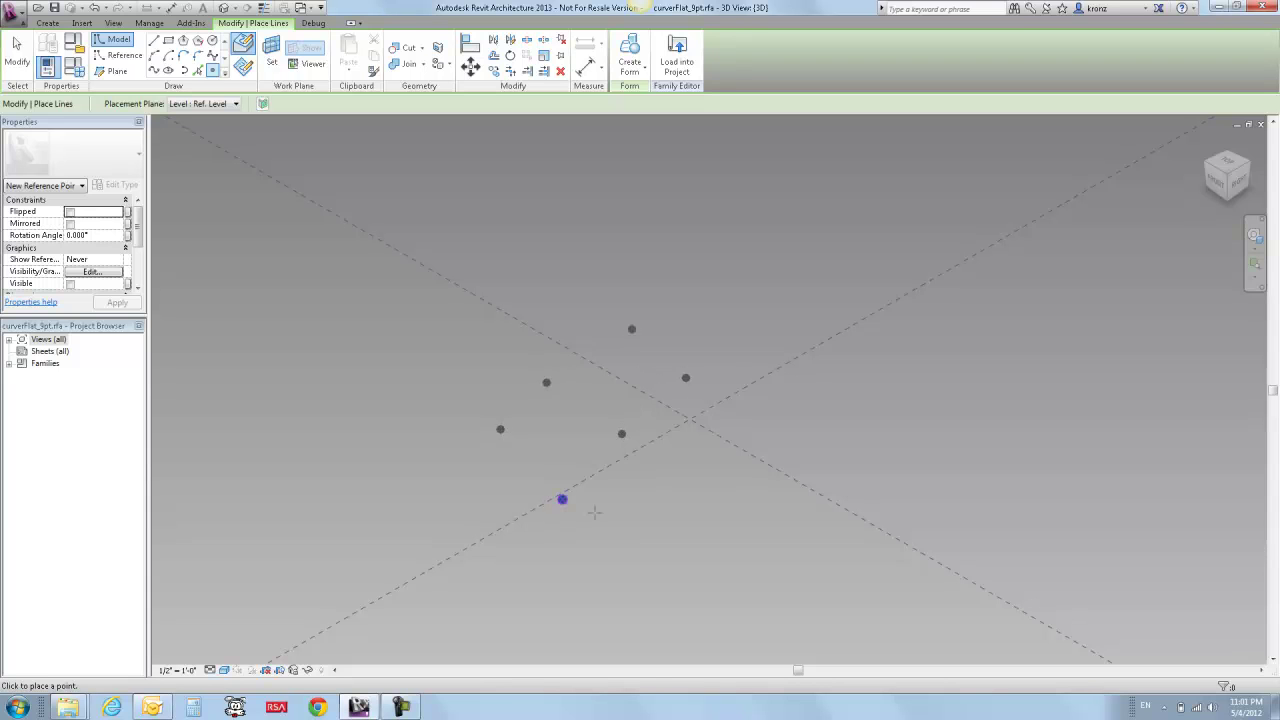
click(632, 543)
click(690, 477)
click(761, 436)
key(Escape)
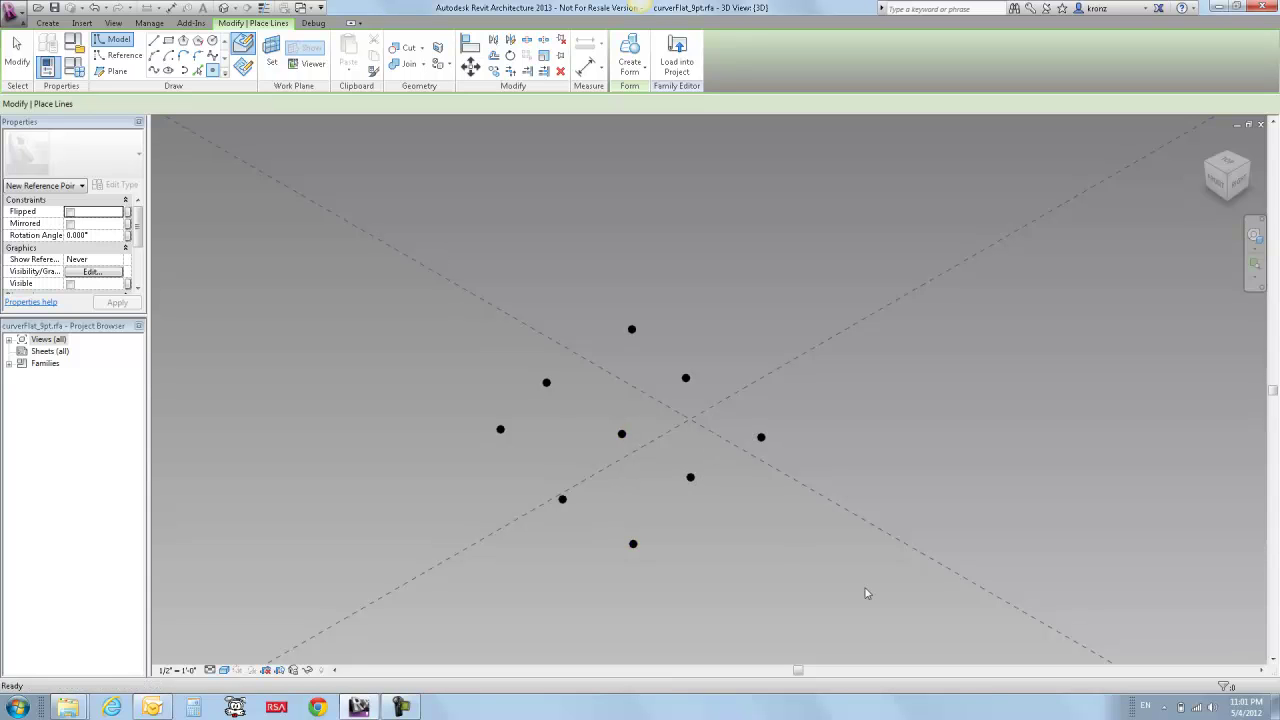
key(Escape)
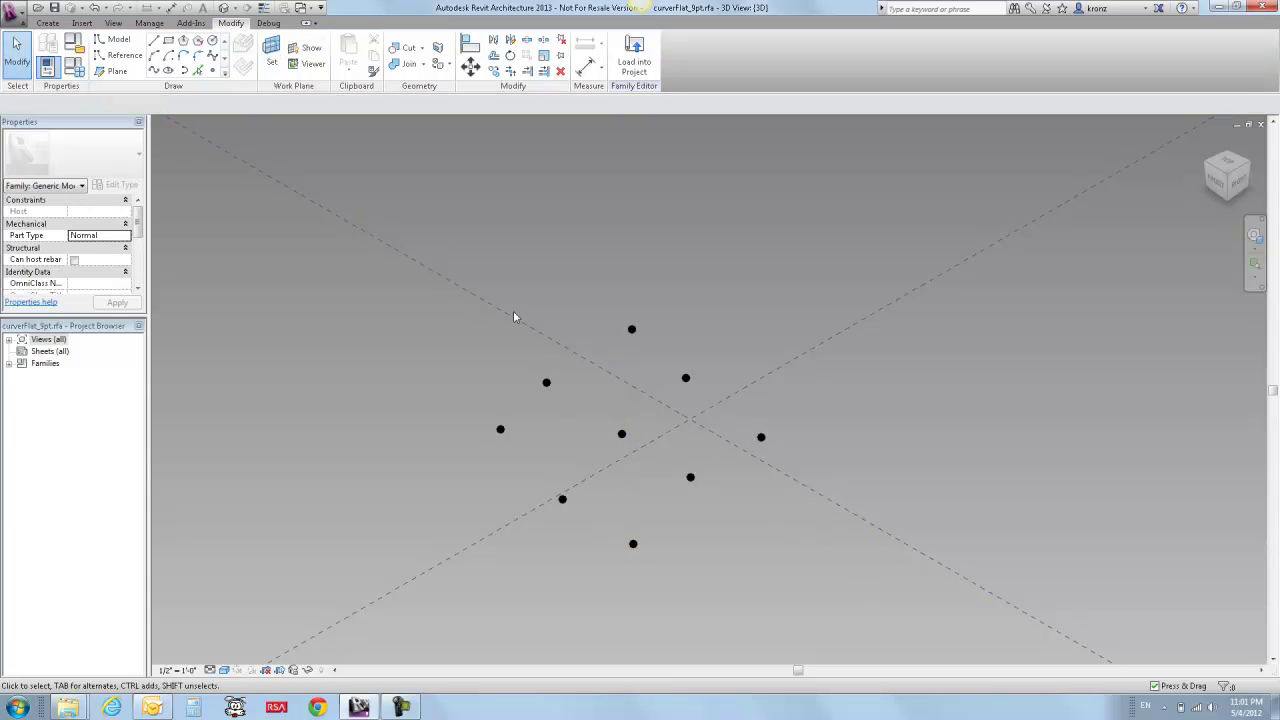
drag(783, 535, 889, 621)
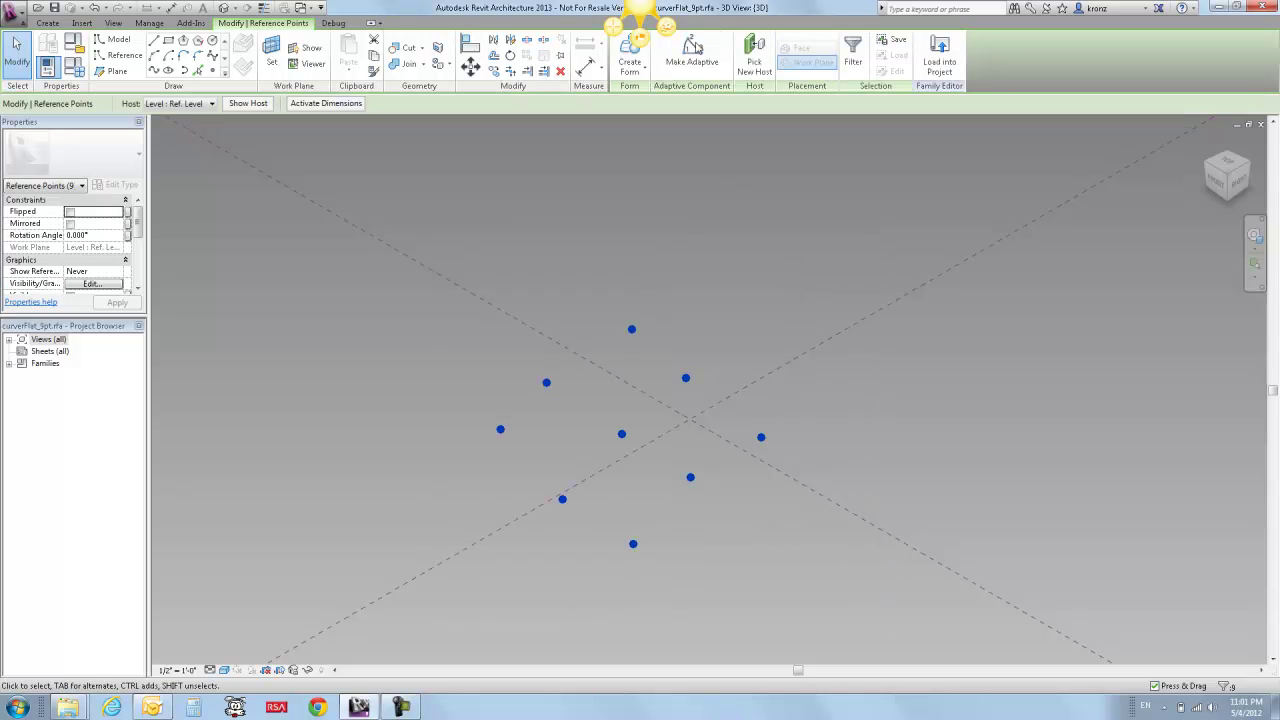
- Make the nine points adaptive and run a spline through the left column
click(695, 48)
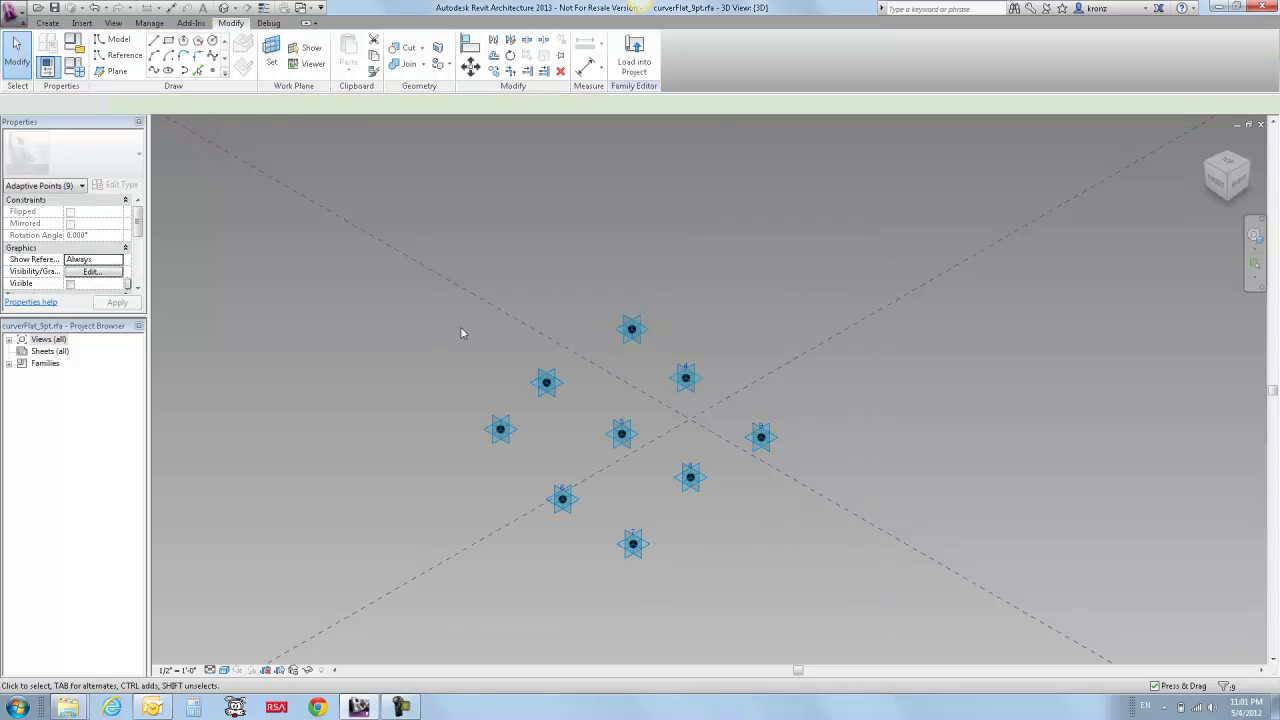
shift+middle_drag(451, 271, 571, 352)
drag(457, 214, 612, 538)
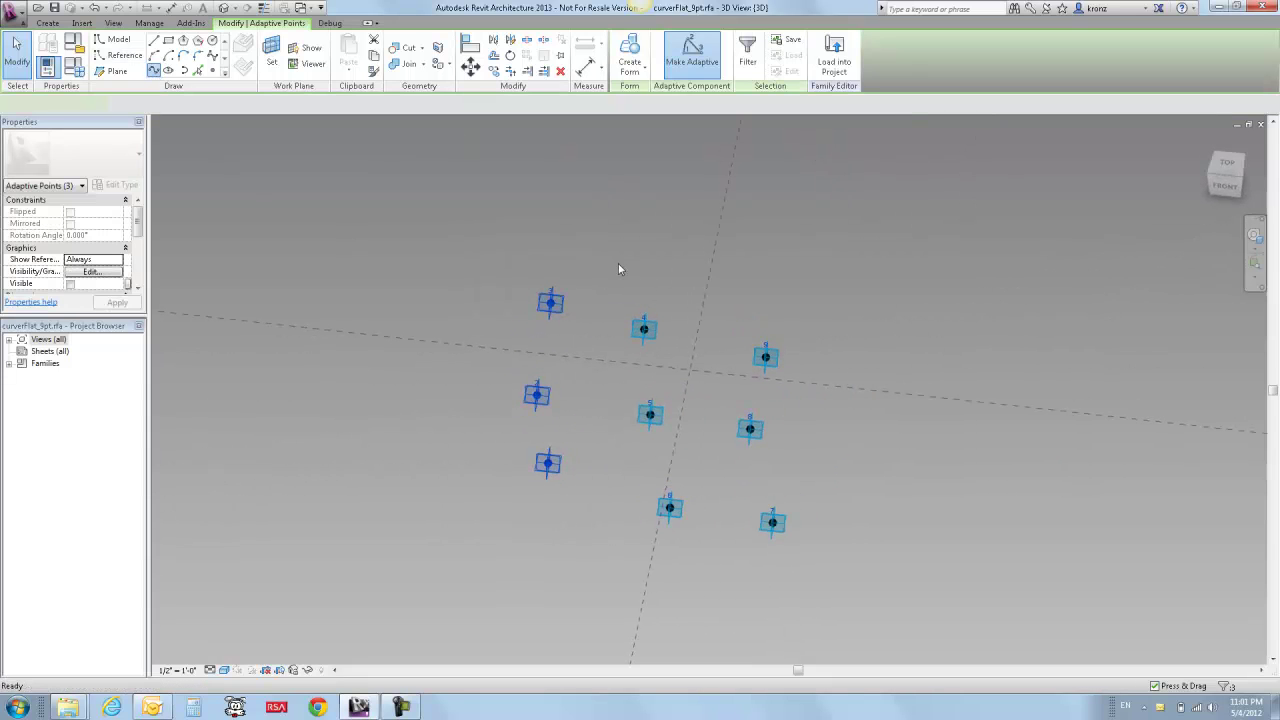
key(s)
key(p)
- Run splines through the middle and right columns of three points
drag(612, 250, 509, 302)
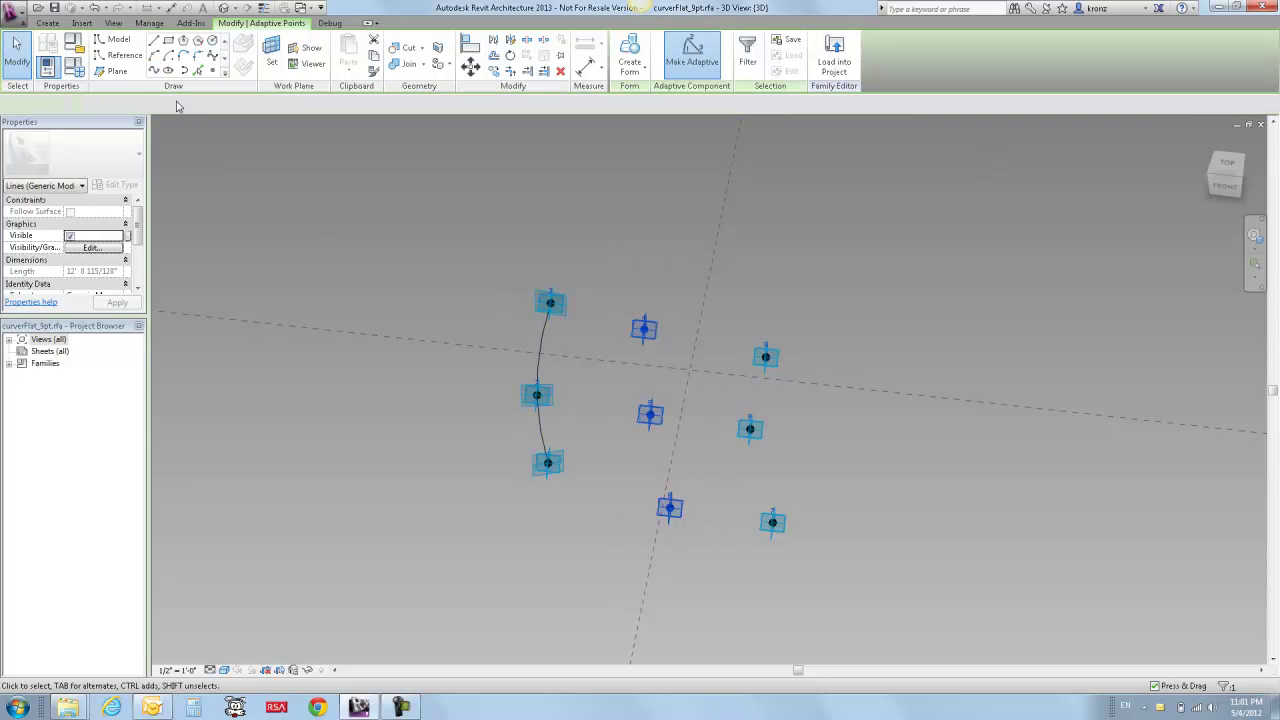
key(s)
key(p)
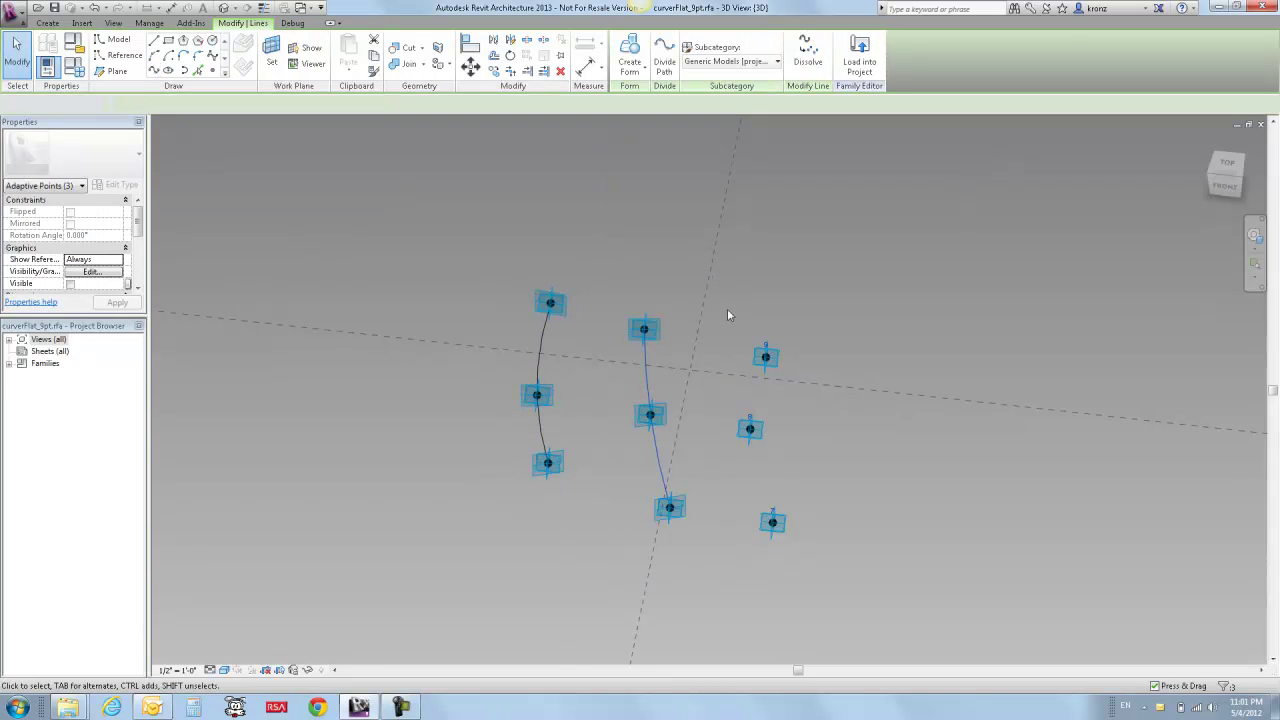
drag(716, 274, 427, 110)
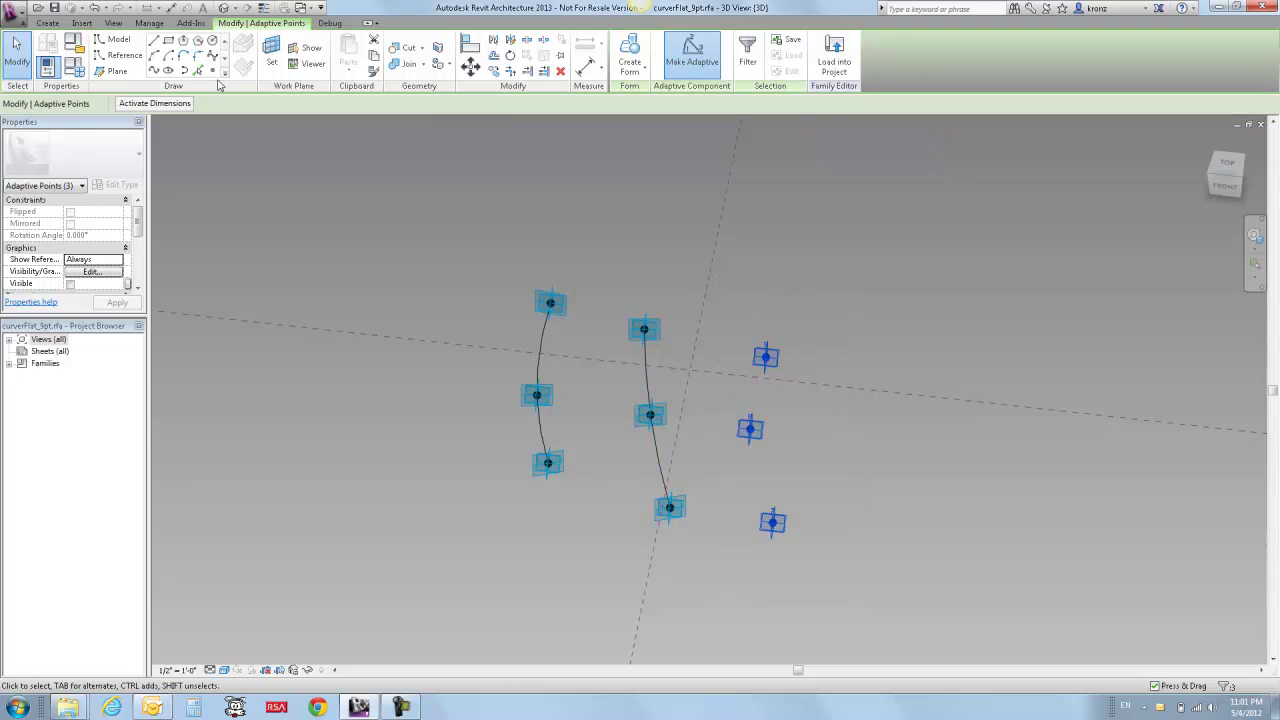
click(154, 71)
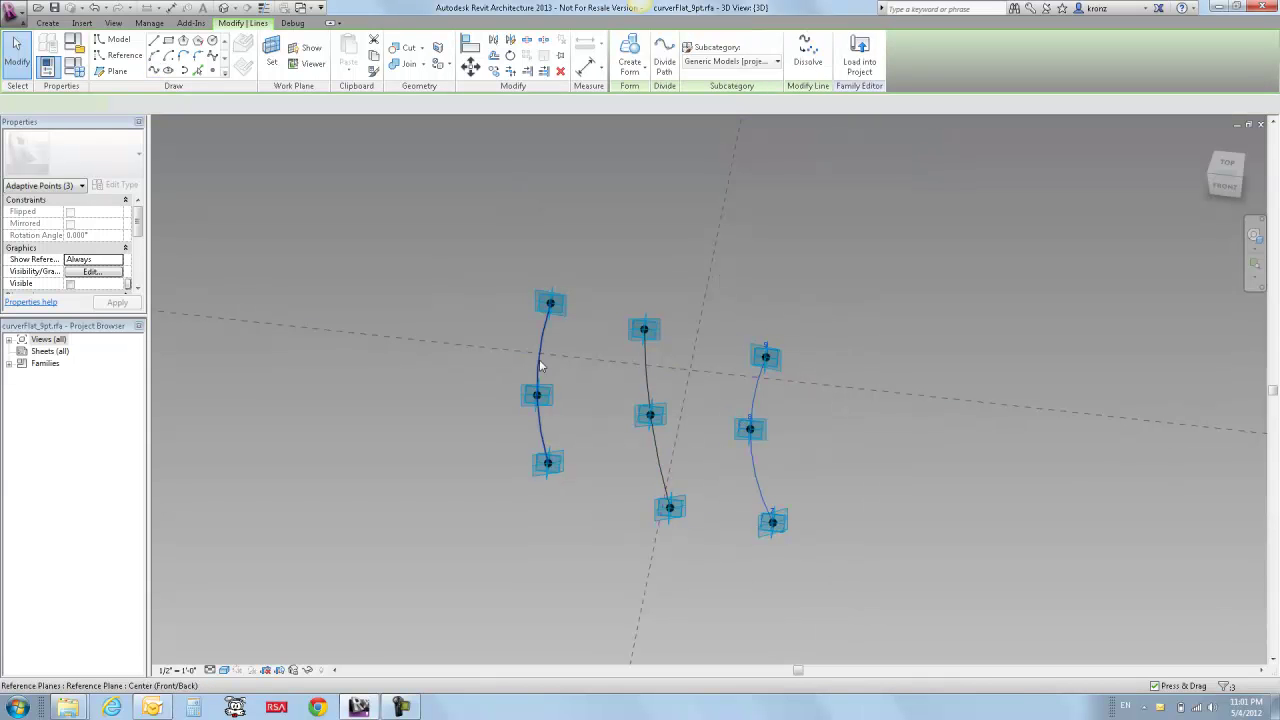
- Select all three splines and set them as reference lines in Properties
ctrl+click(647, 378)
ctrl+click(757, 400)
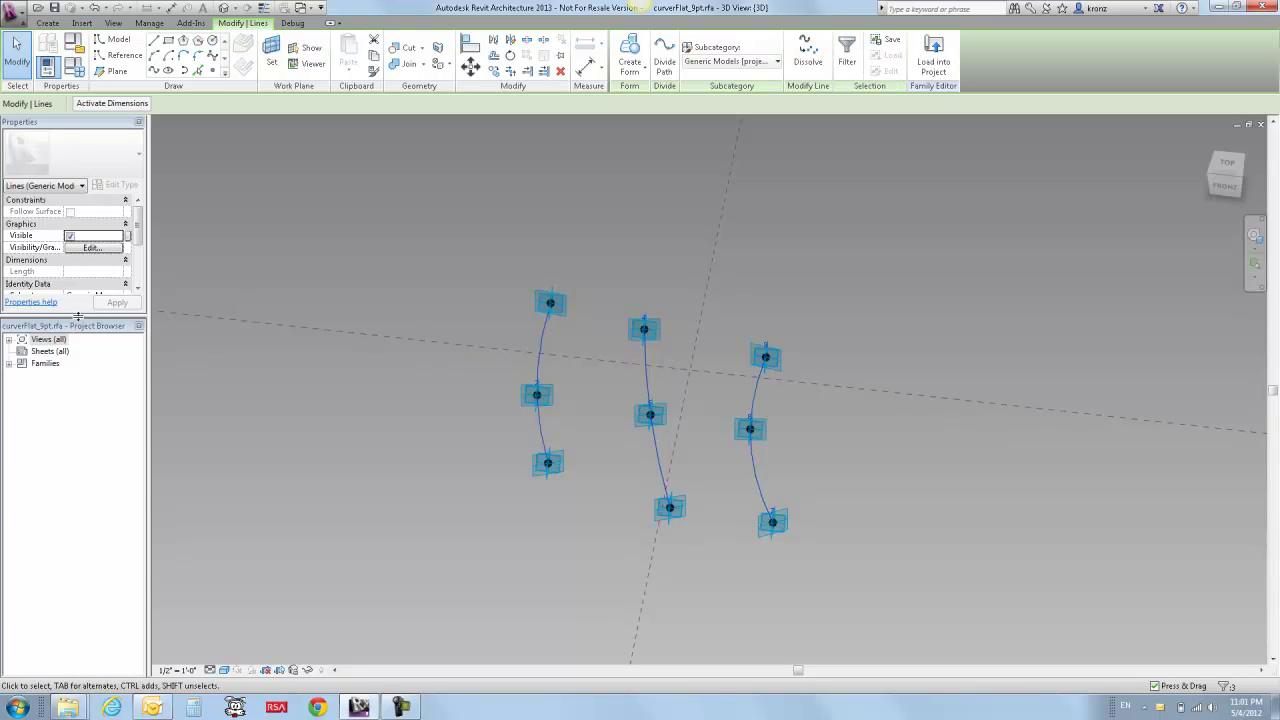
drag(100, 438, 100, 460)
click(76, 307)
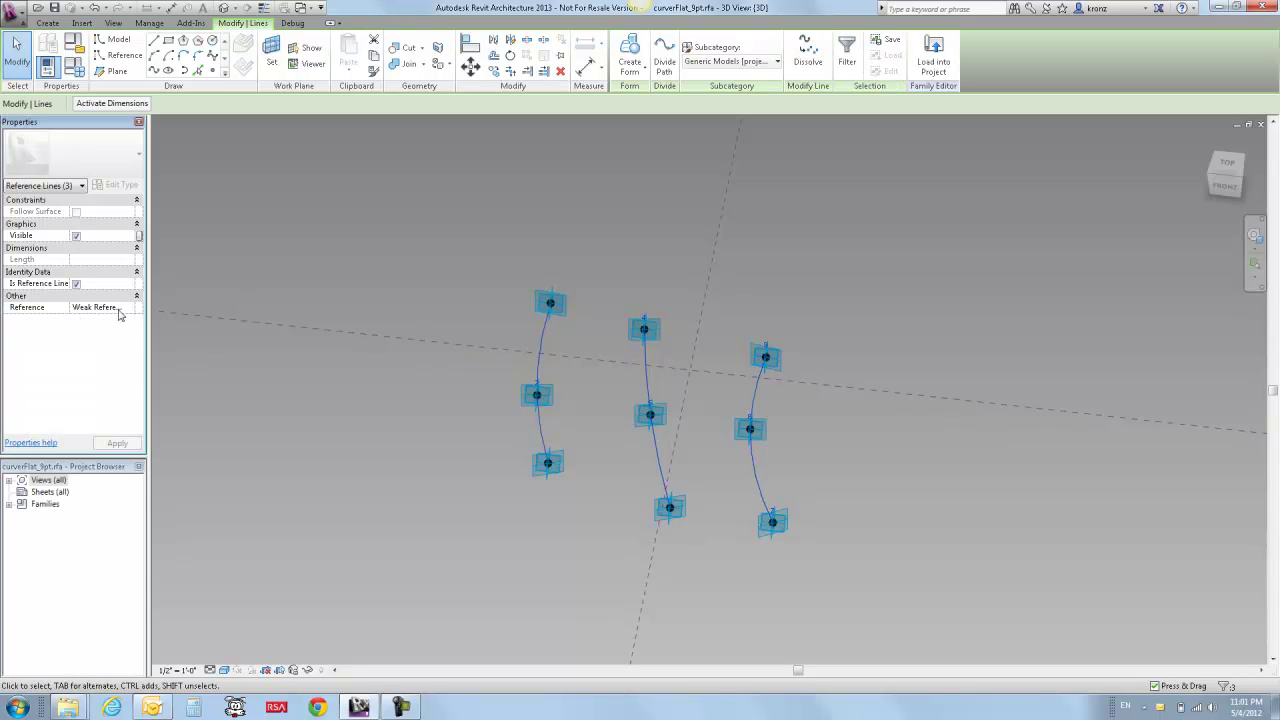
- Raise the middle and left adaptive points along Z to bend the curves
key(Escape)
click(655, 424)
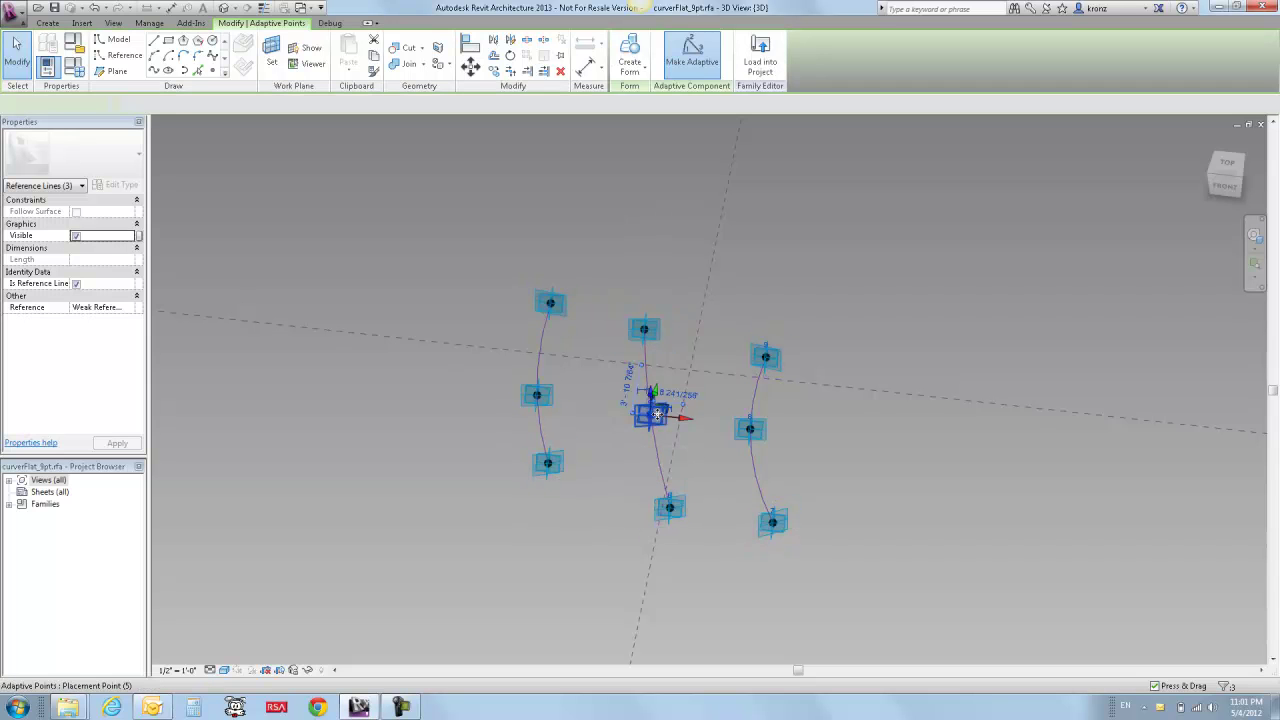
shift+middle_drag(655, 424, 616, 387)
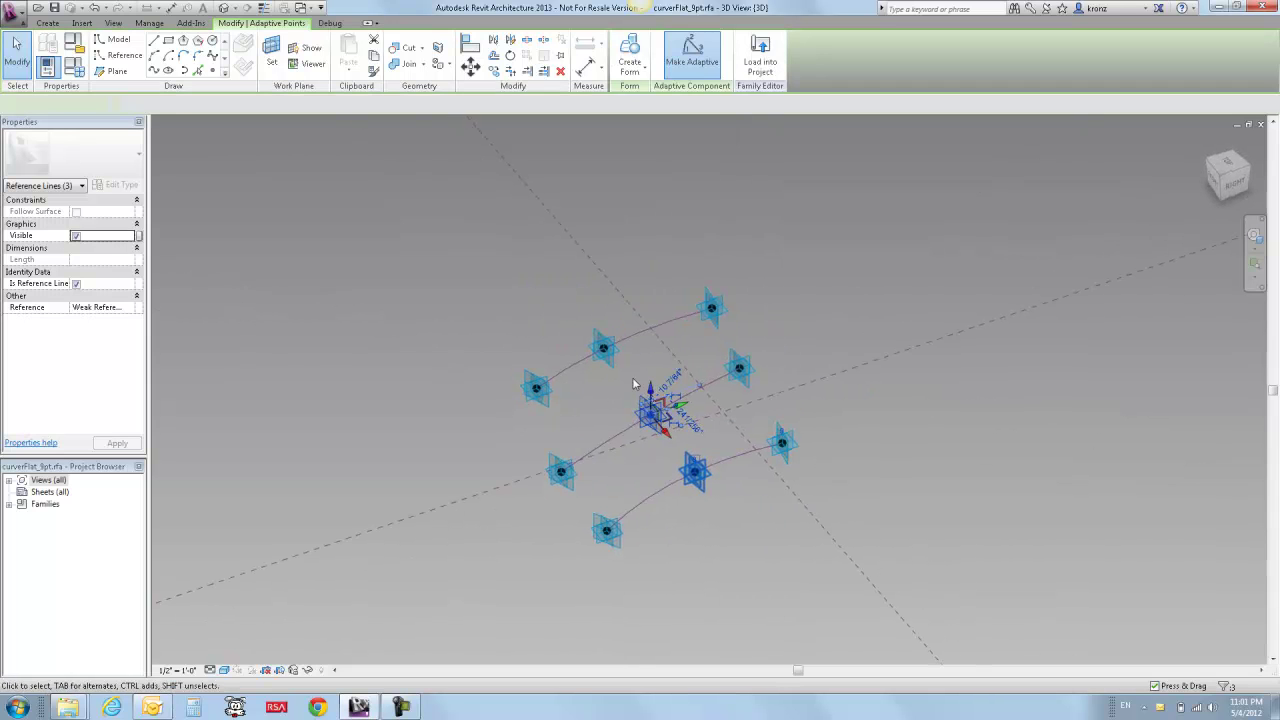
drag(651, 391, 646, 286)
drag(494, 345, 555, 414)
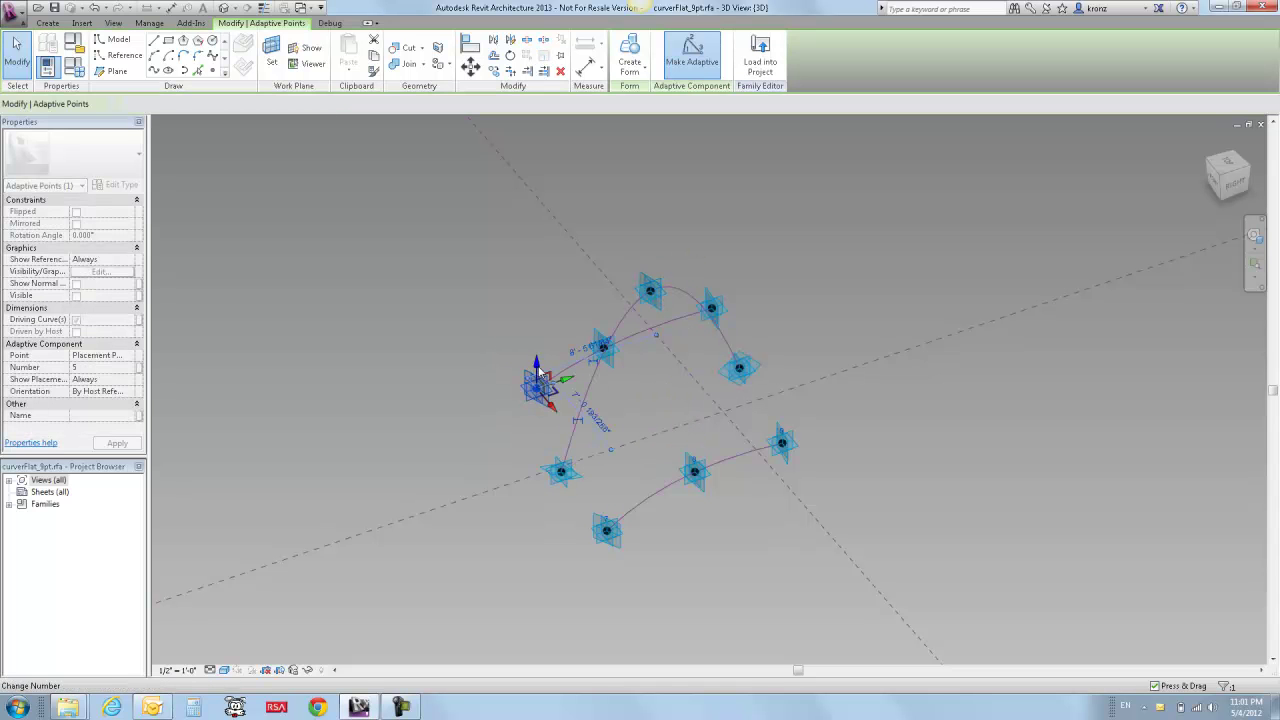
drag(538, 370, 540, 320)
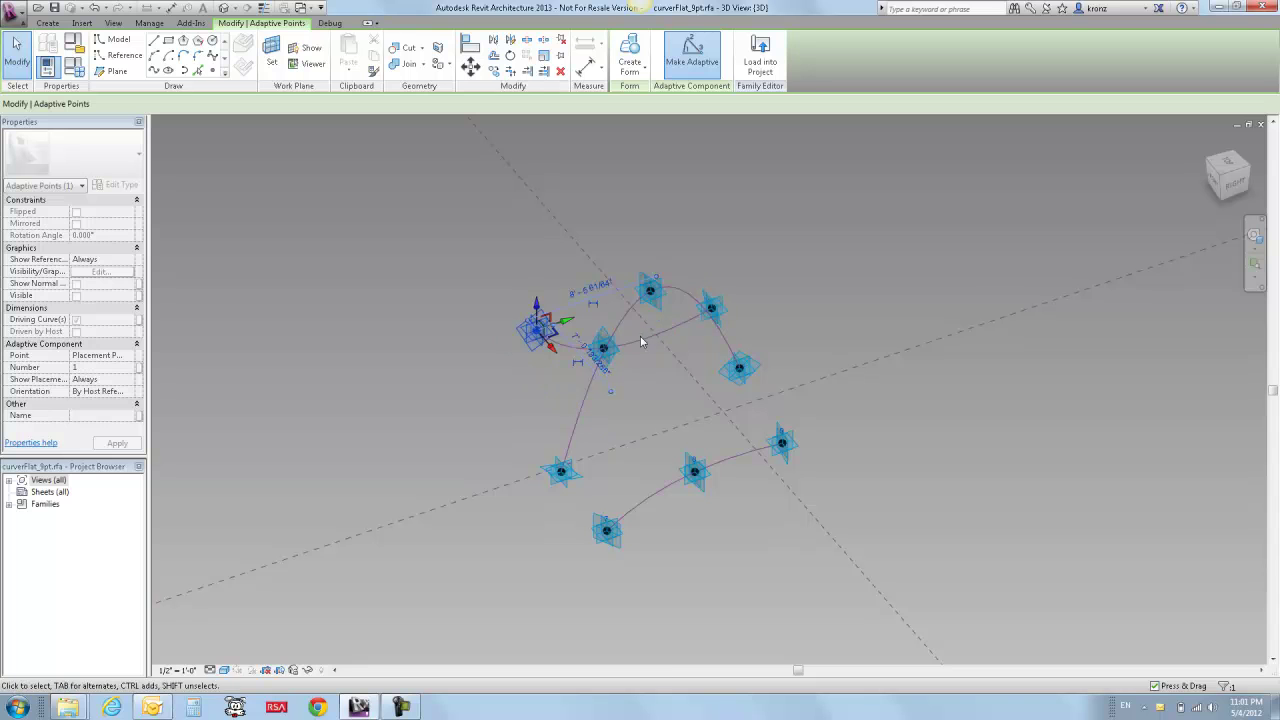
- Create a curved surface form through the three reference lines
click(629, 313)
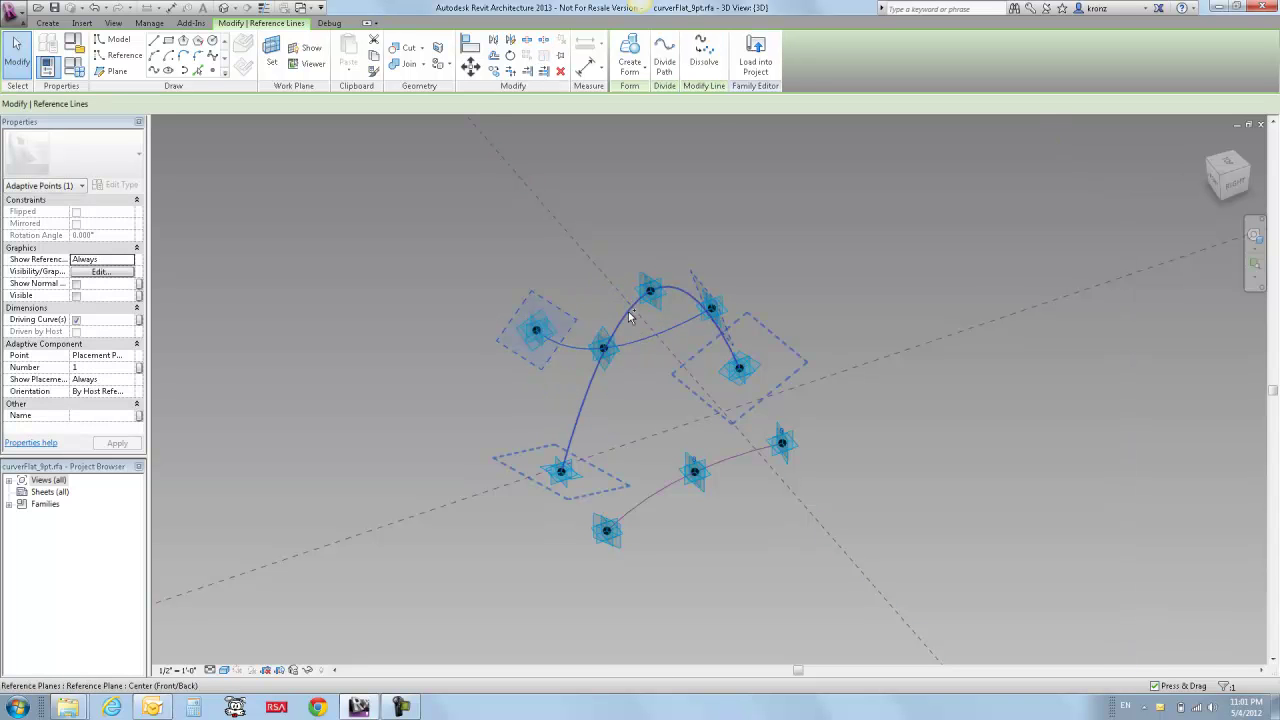
ctrl+click(661, 488)
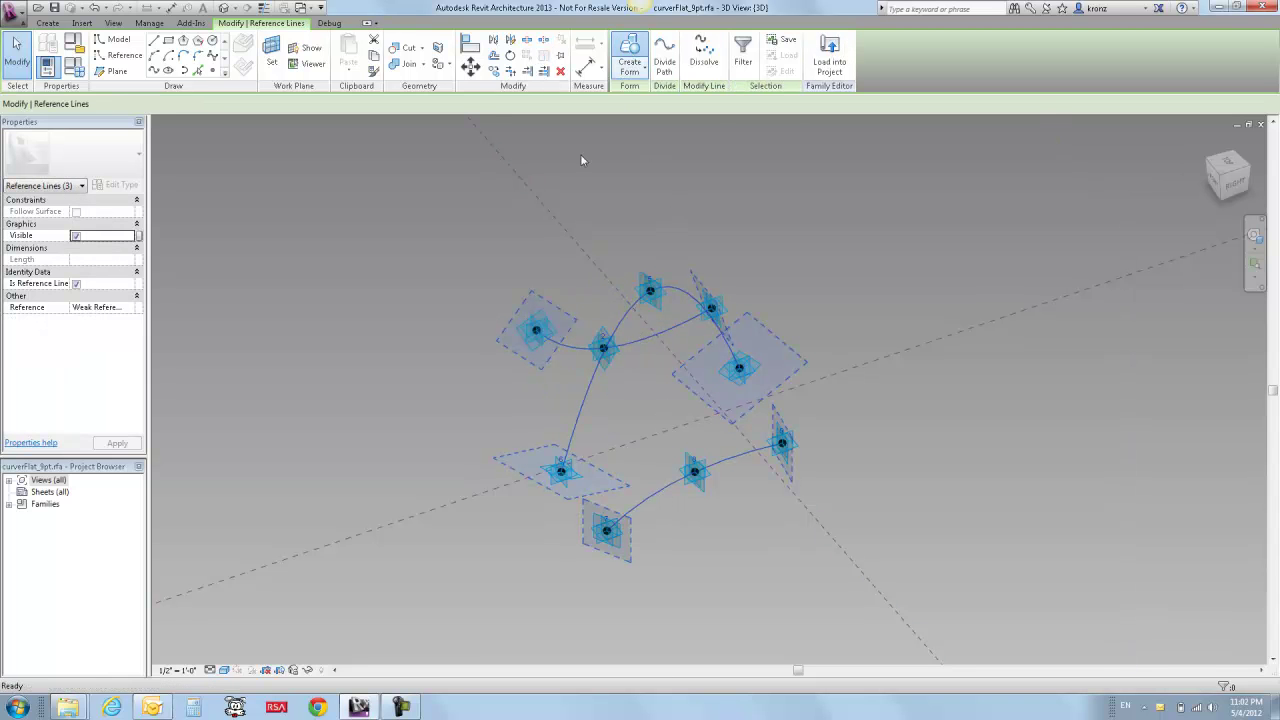
click(418, 274)
shift+middle_drag(414, 280, 457, 374)
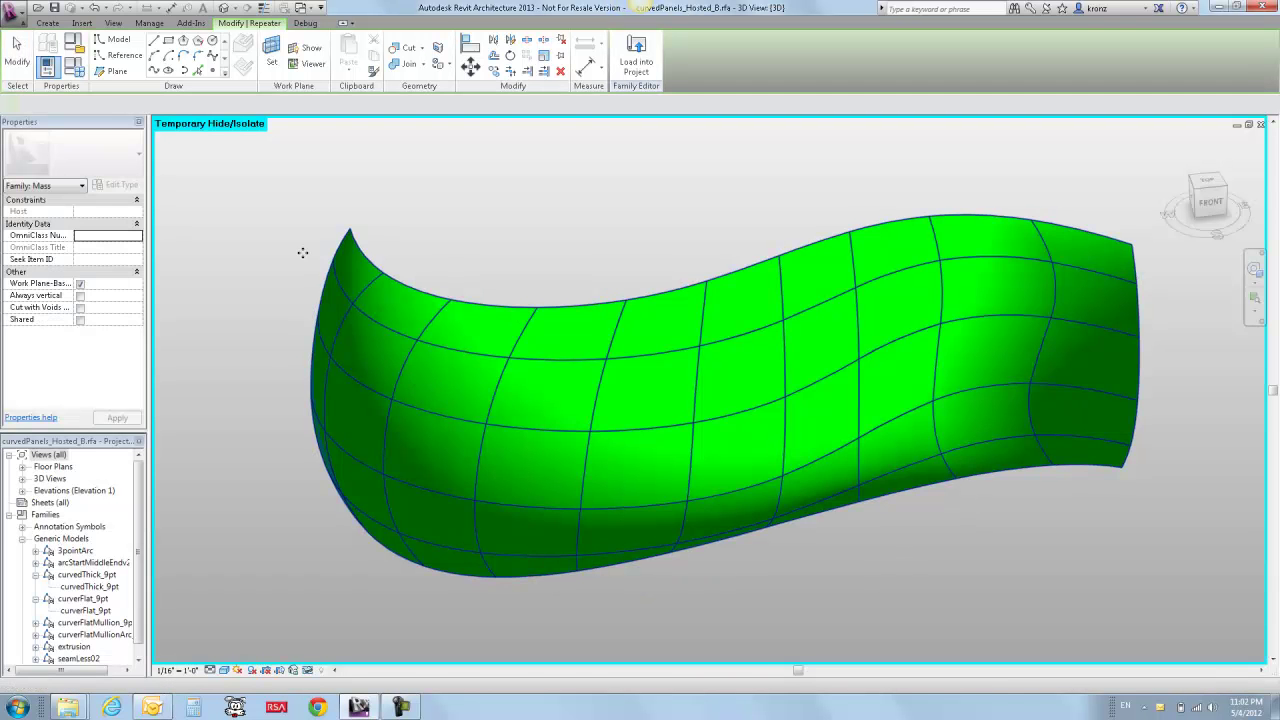
- Change the curvedPanels_Hosted_B repeater's panel type to curvedThick_9pt
click(436, 379)
shift+middle_drag(431, 209, 457, 223)
click(530, 395)
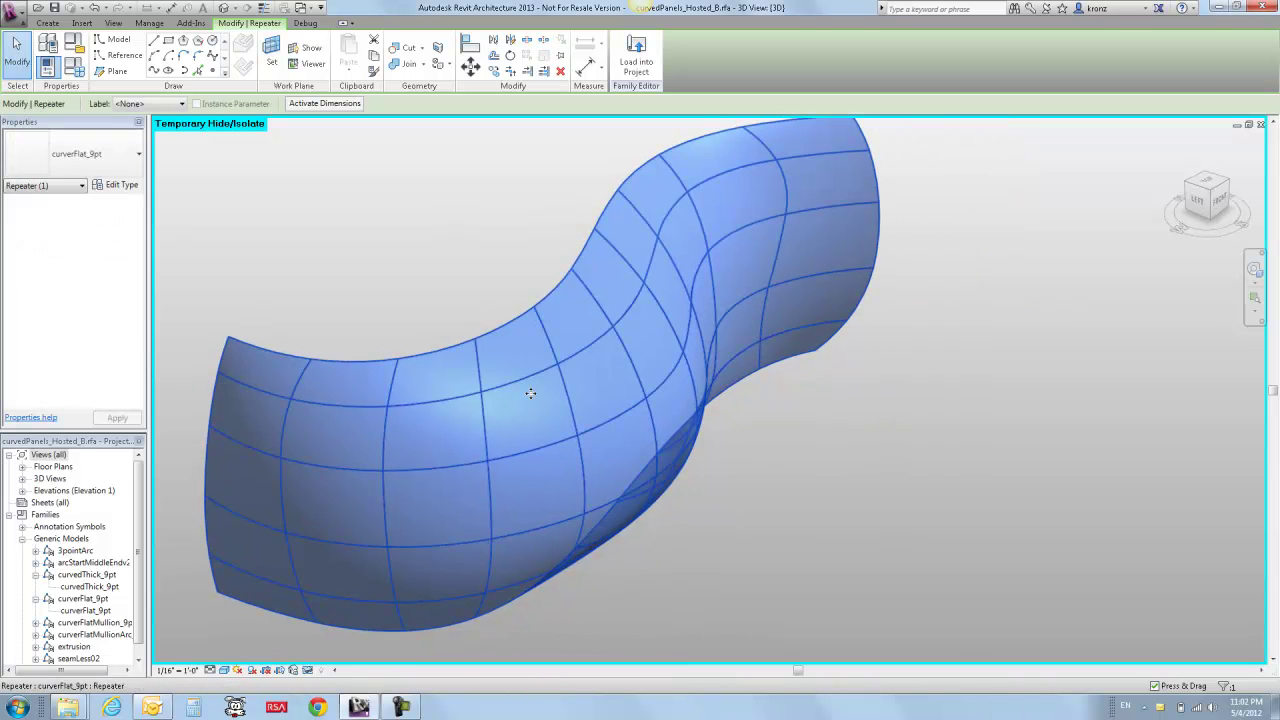
click(128, 157)
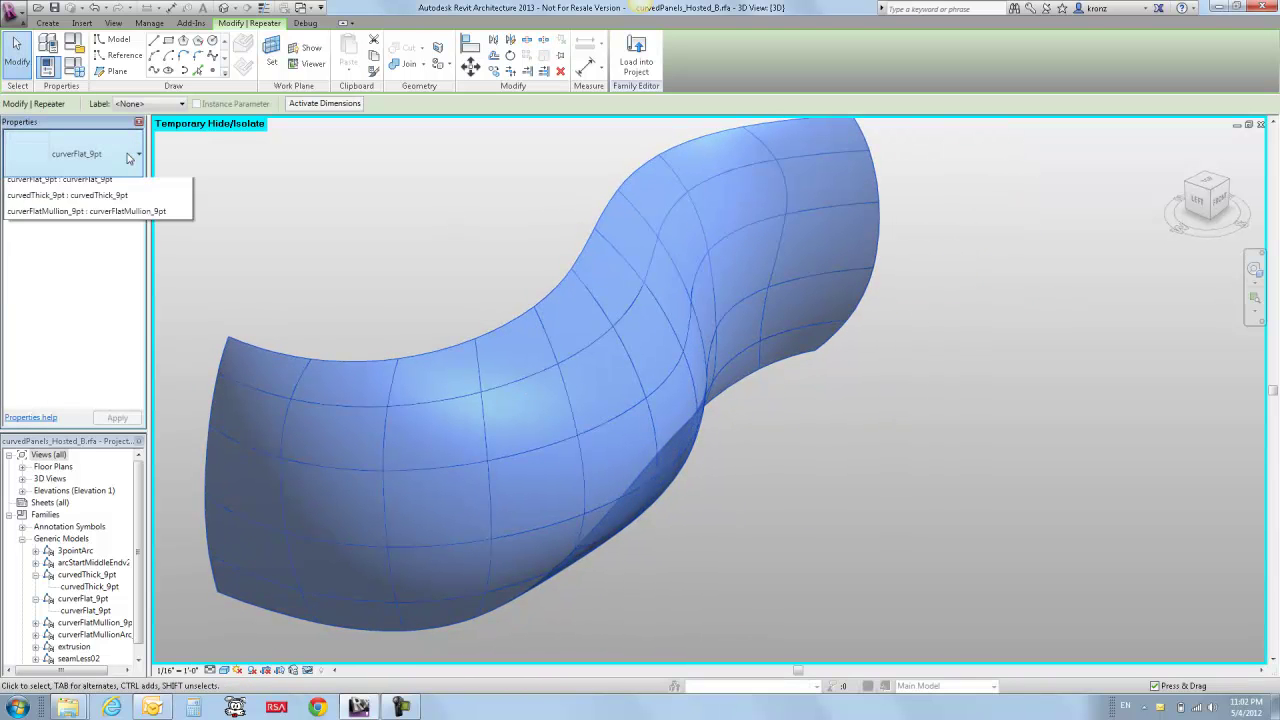
click(60, 201)
- Inspect the thickened panels from behind and select a single panel
click(334, 323)
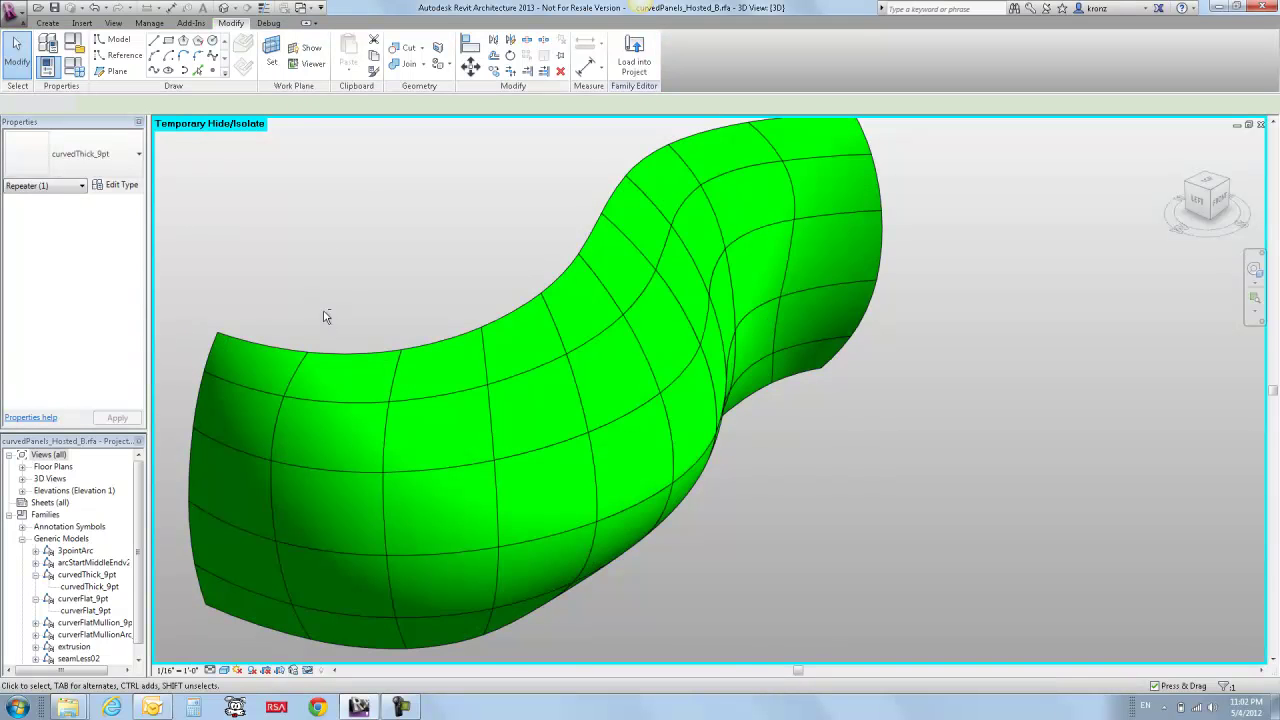
shift+middle_drag(334, 323, 655, 347)
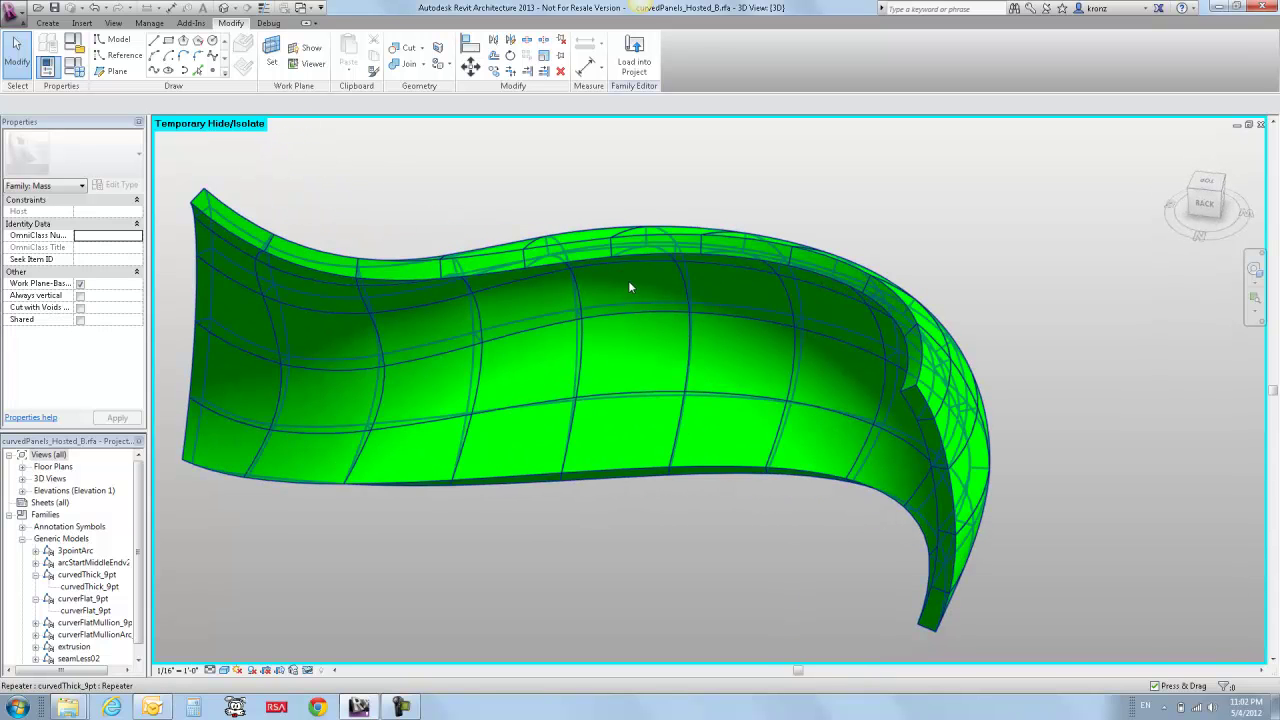
click(688, 266)
shift+middle_drag(807, 203, 731, 391)
scroll(731, 392, down, 2)
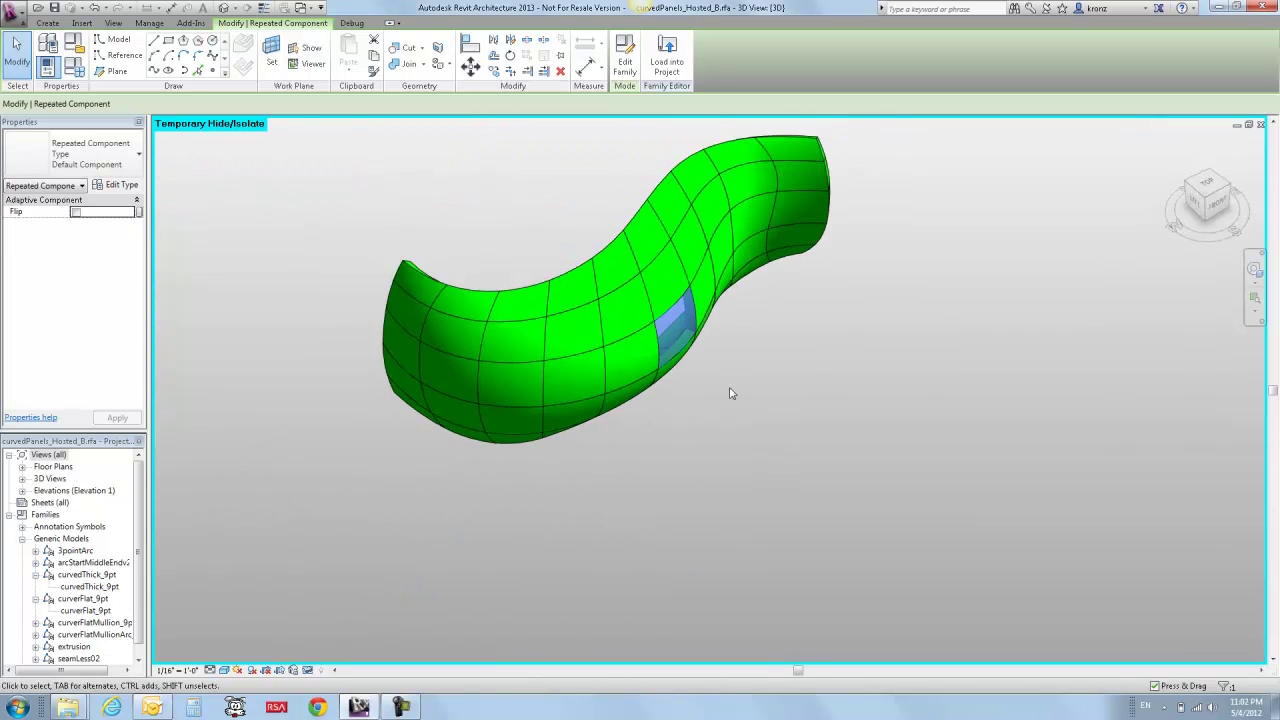
scroll(730, 393, up, 3)
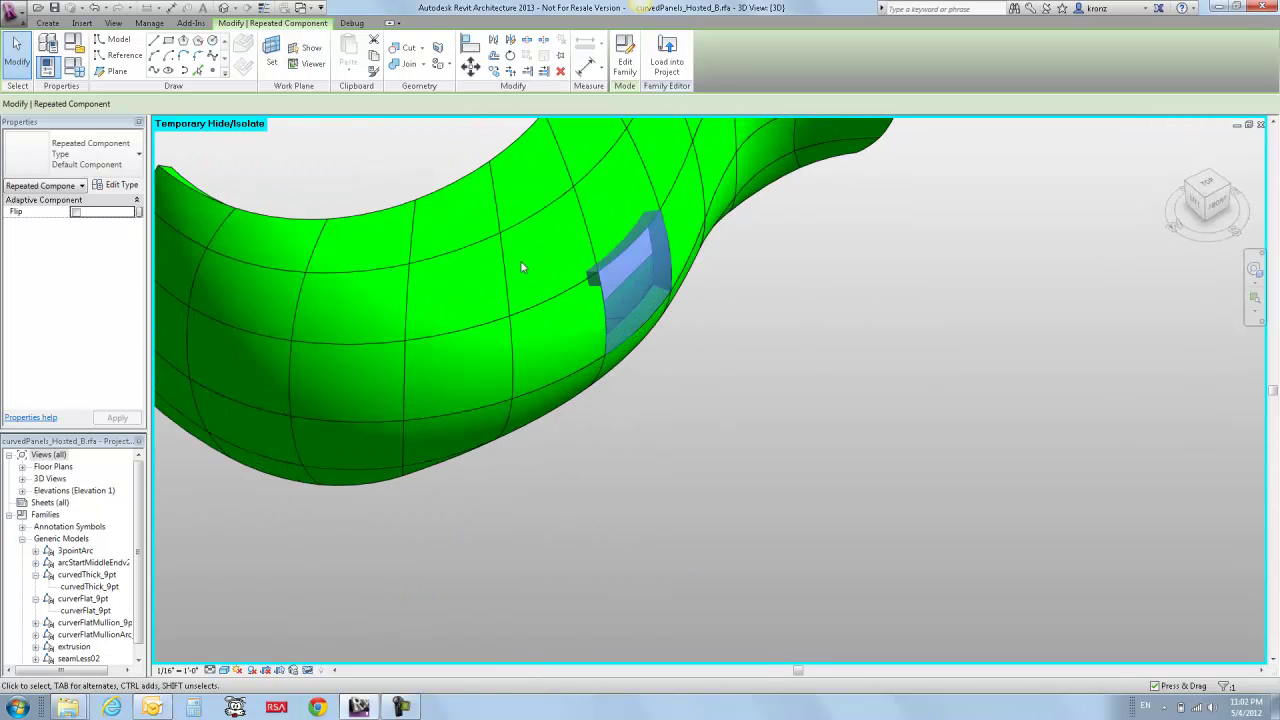
- Open the curvedThick_9pt panel family for editing
click(624, 62)
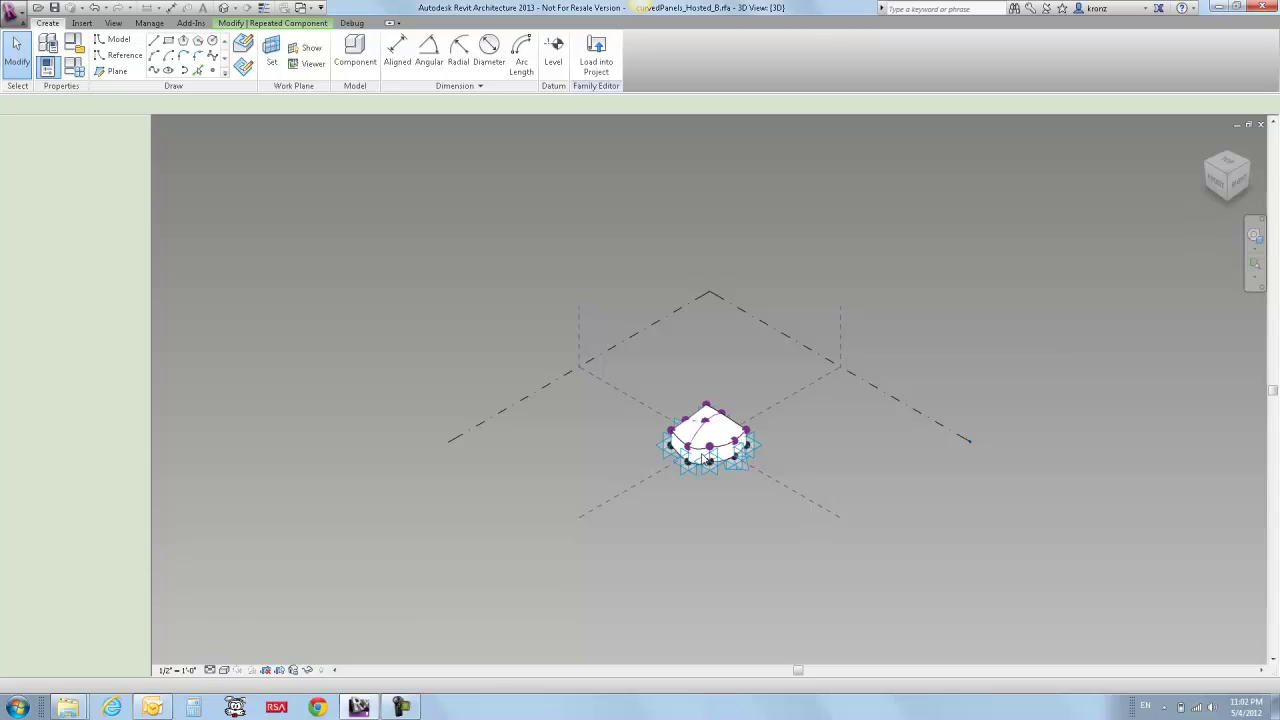
double_click(705, 458)
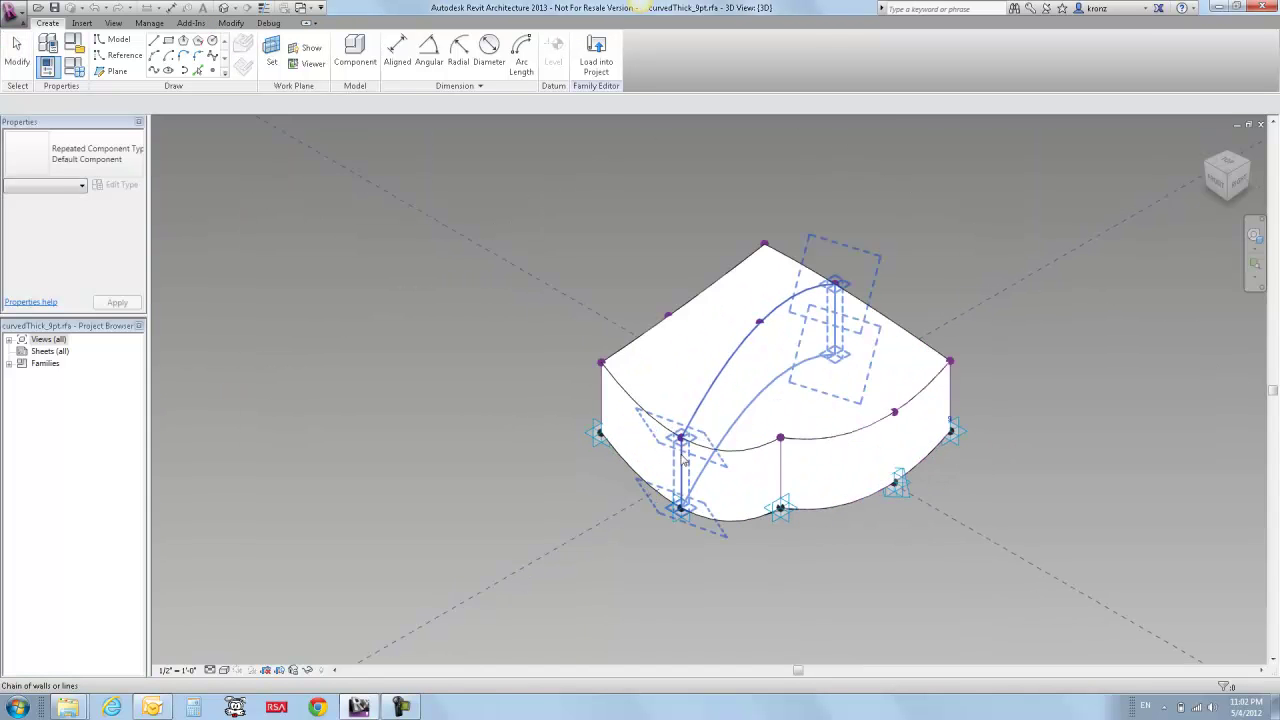
scroll(625, 398, up, 3)
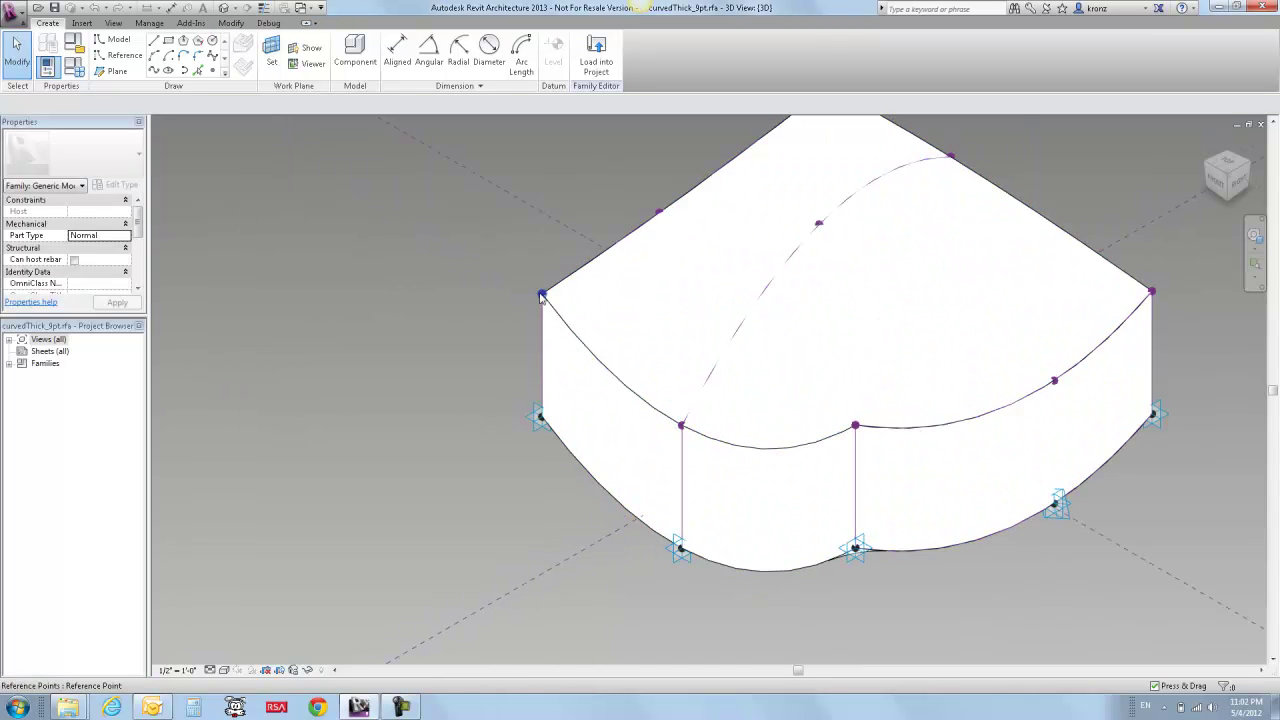
- Raise the corner adaptive point to test the panel, then move it back down
click(540, 420)
drag(540, 415, 537, 332)
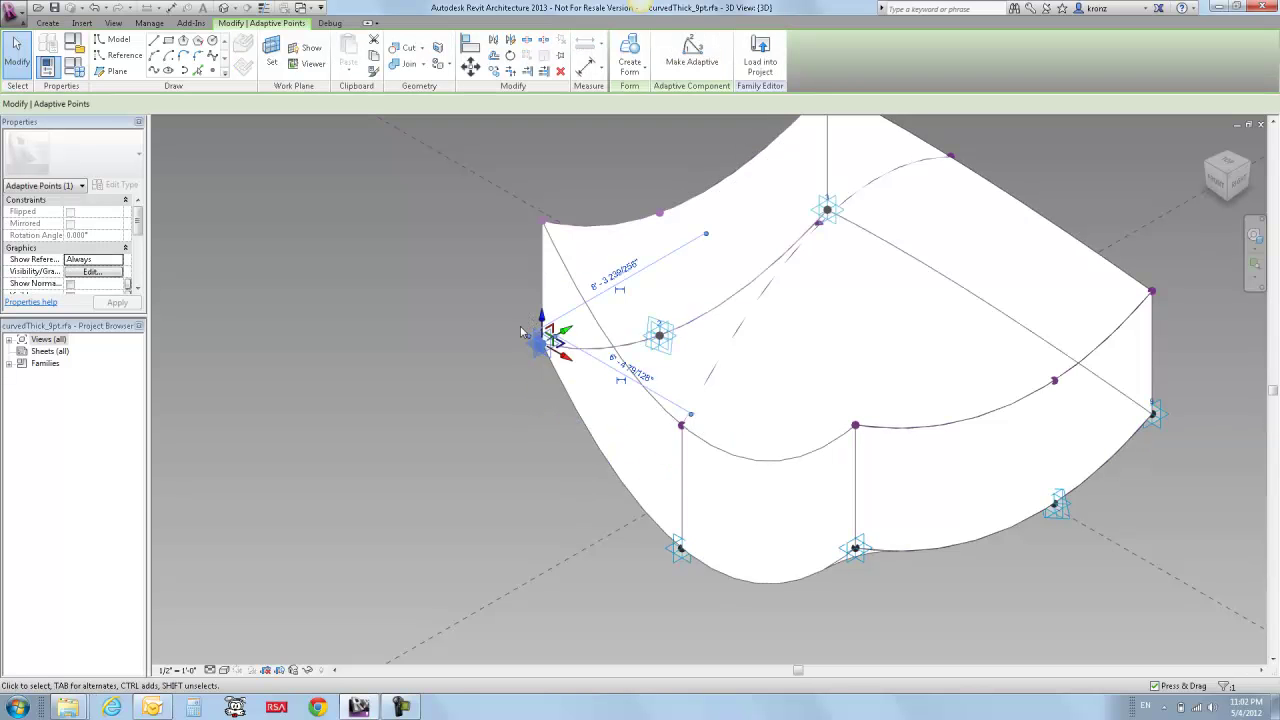
click(504, 328)
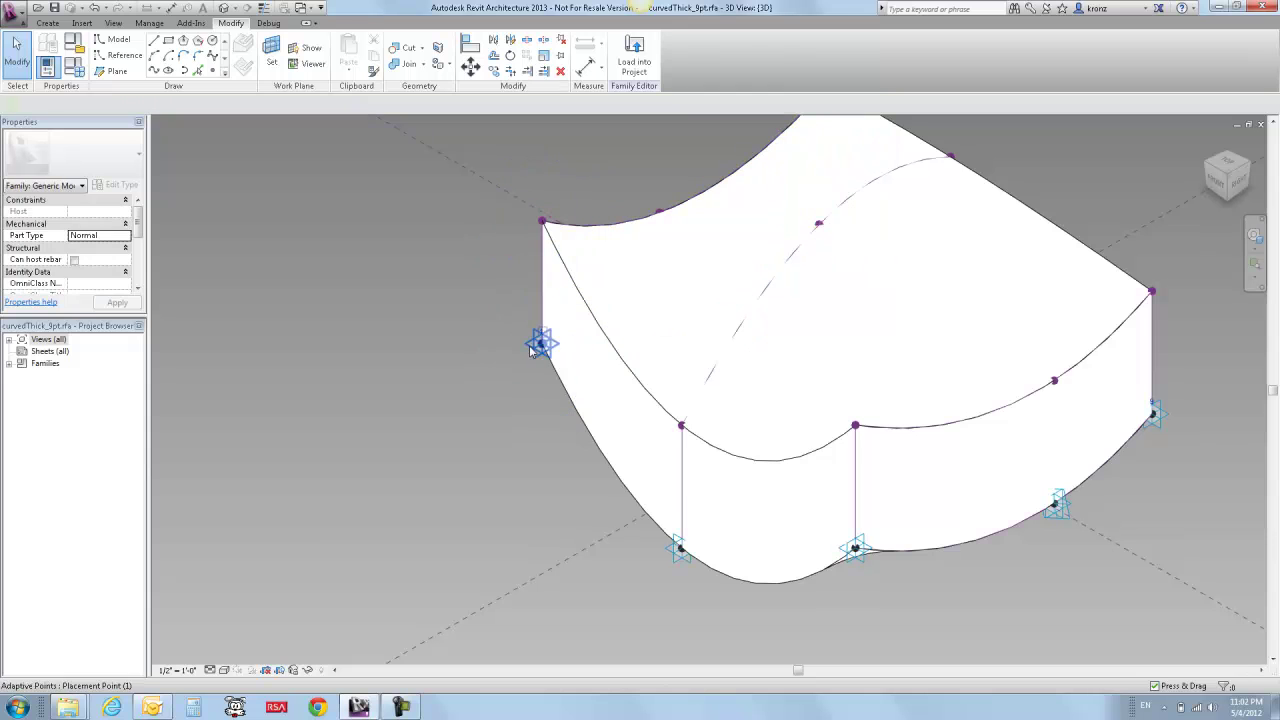
click(538, 343)
drag(538, 343, 540, 497)
click(481, 420)
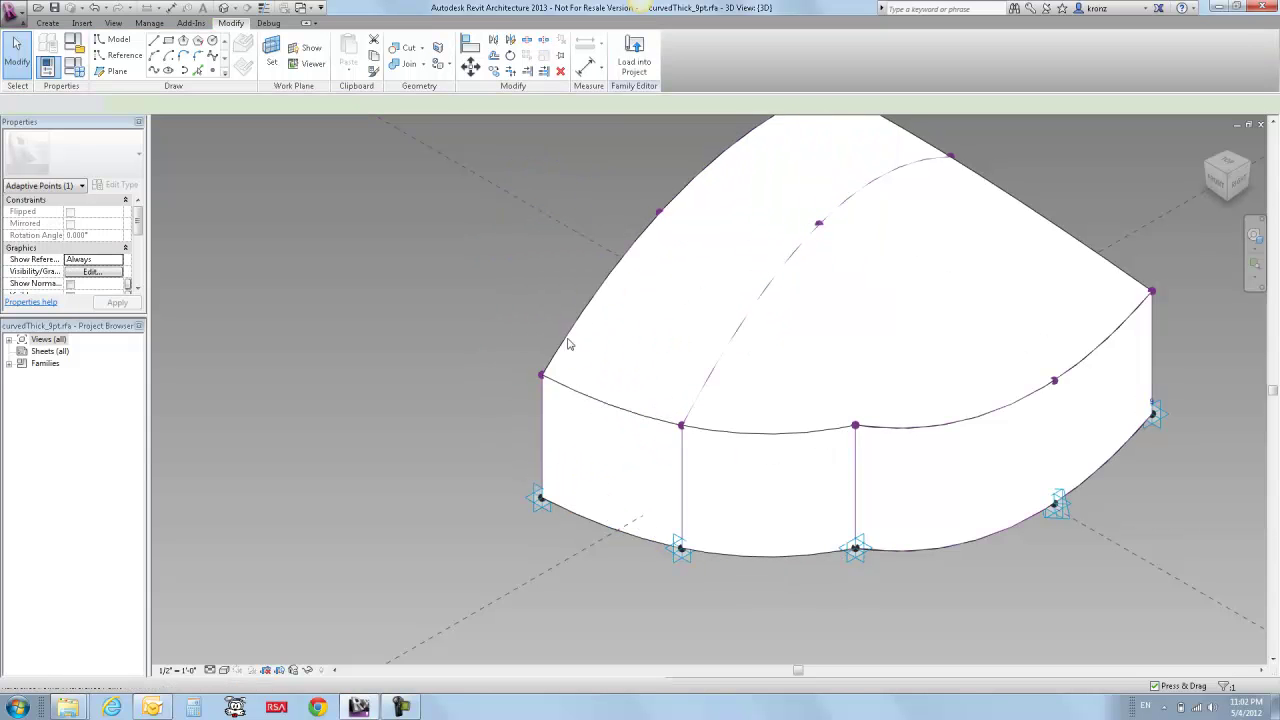
- Replace the solid with a new form from the three reference-line chains, then return to curvedPanels_Hosted_B
click(622, 368)
key(Delete)
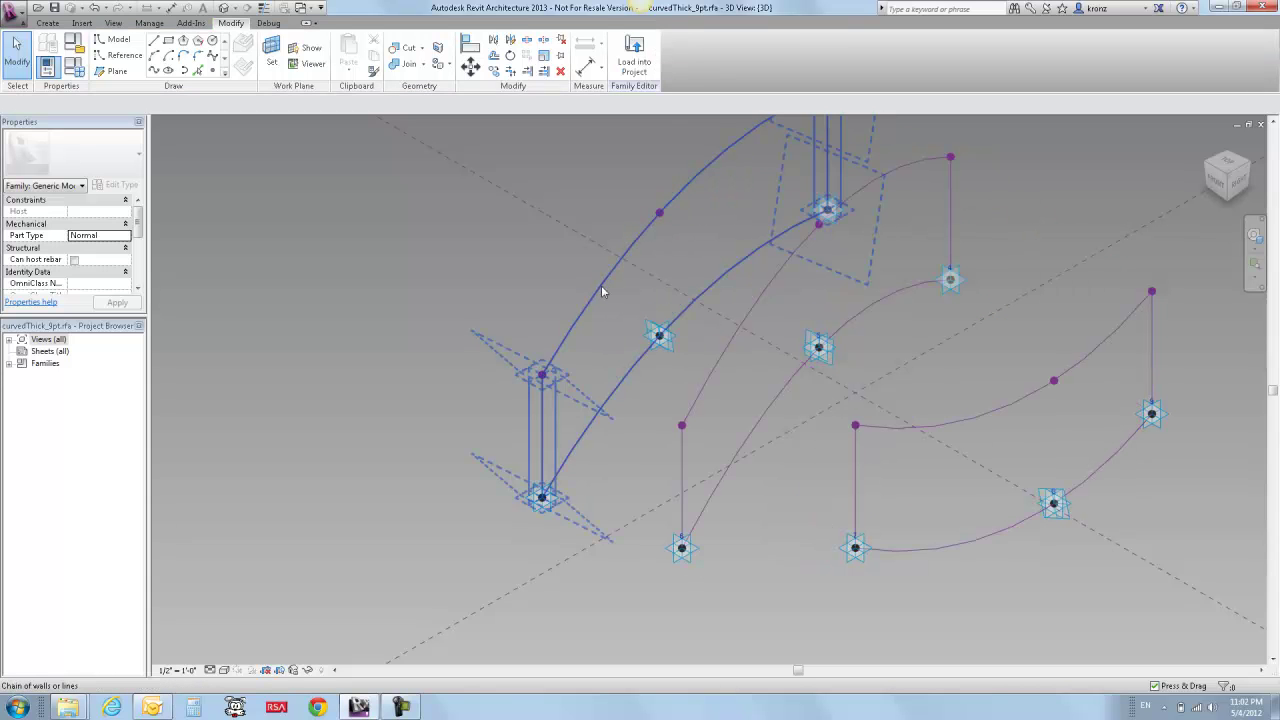
key(Tab)
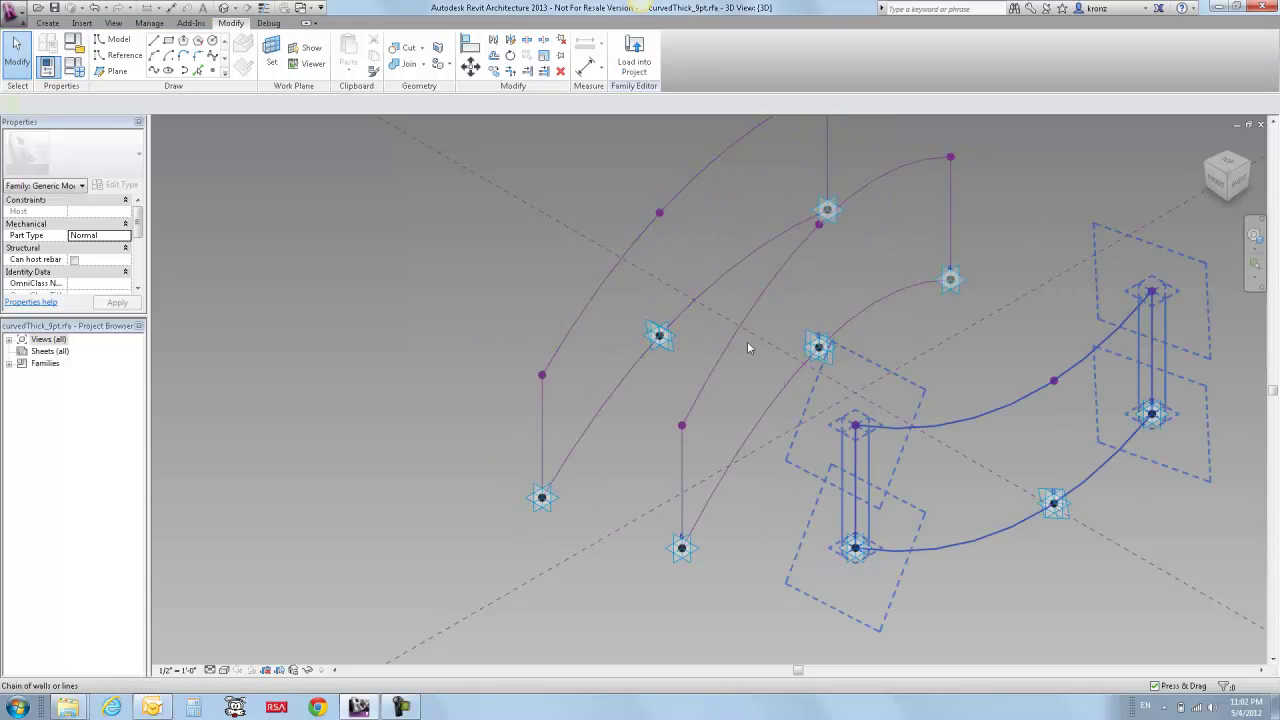
click(953, 427)
key(Tab)
ctrl+click(701, 290)
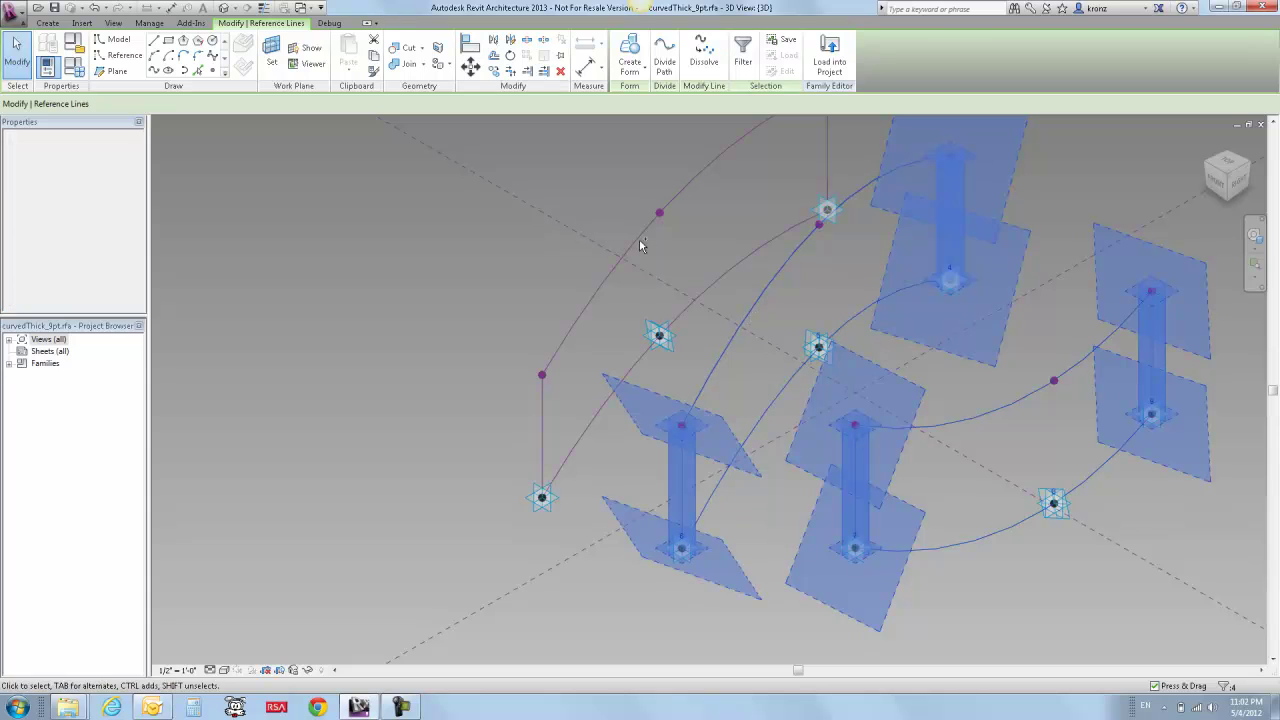
key(Tab)
ctrl+click(640, 243)
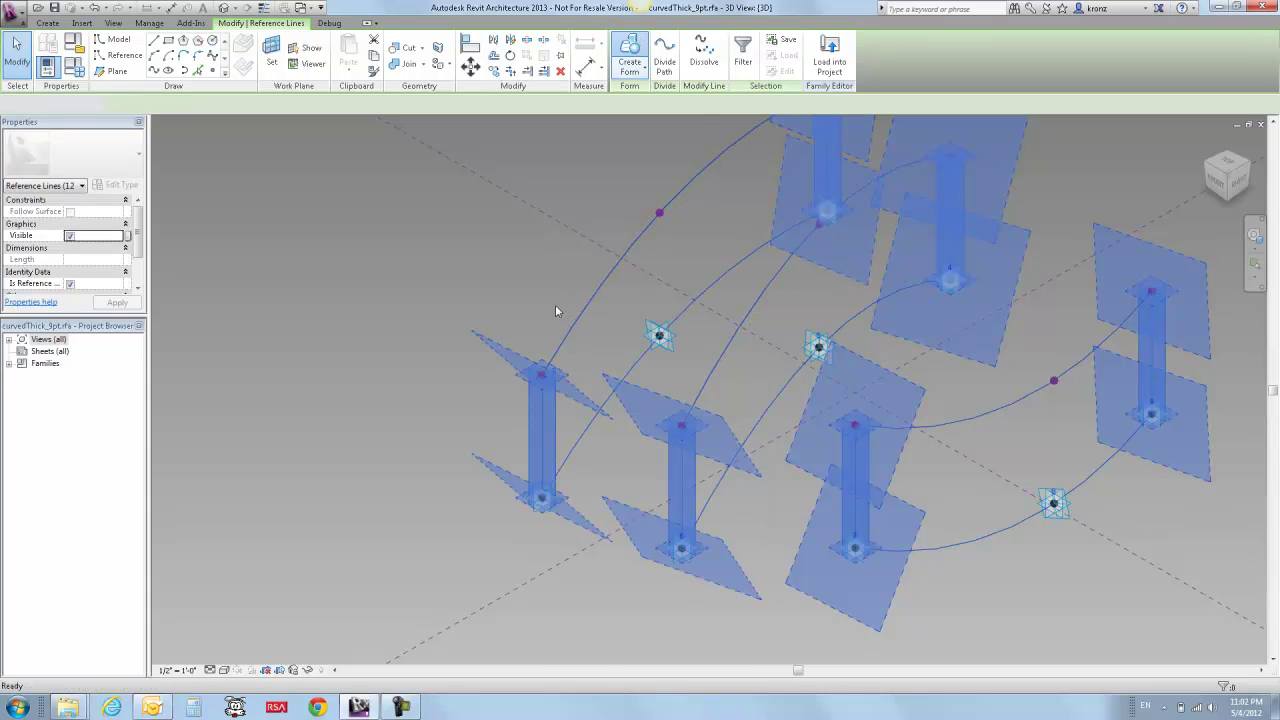
click(631, 50)
key(ctrl+Tab)
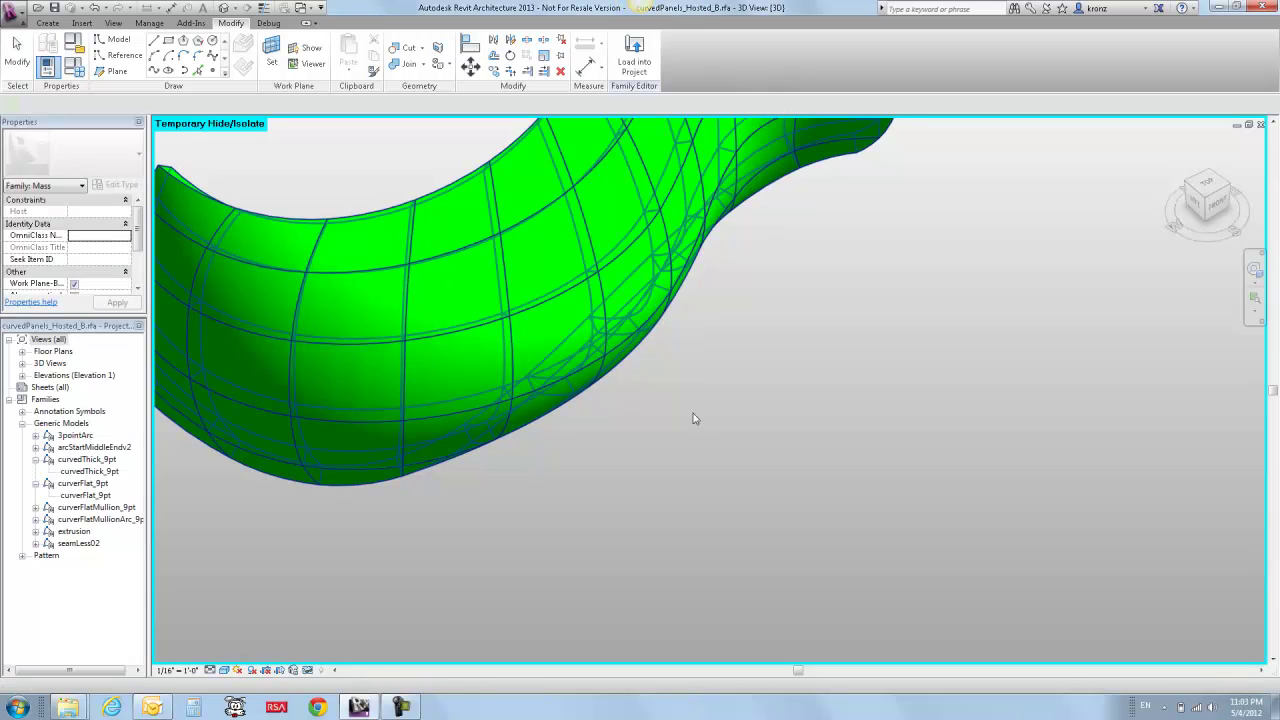
- Switch the mass's panel repeater to the curverFlatMullion_9pt type
click(716, 432)
middle_drag(860, 497, 868, 500)
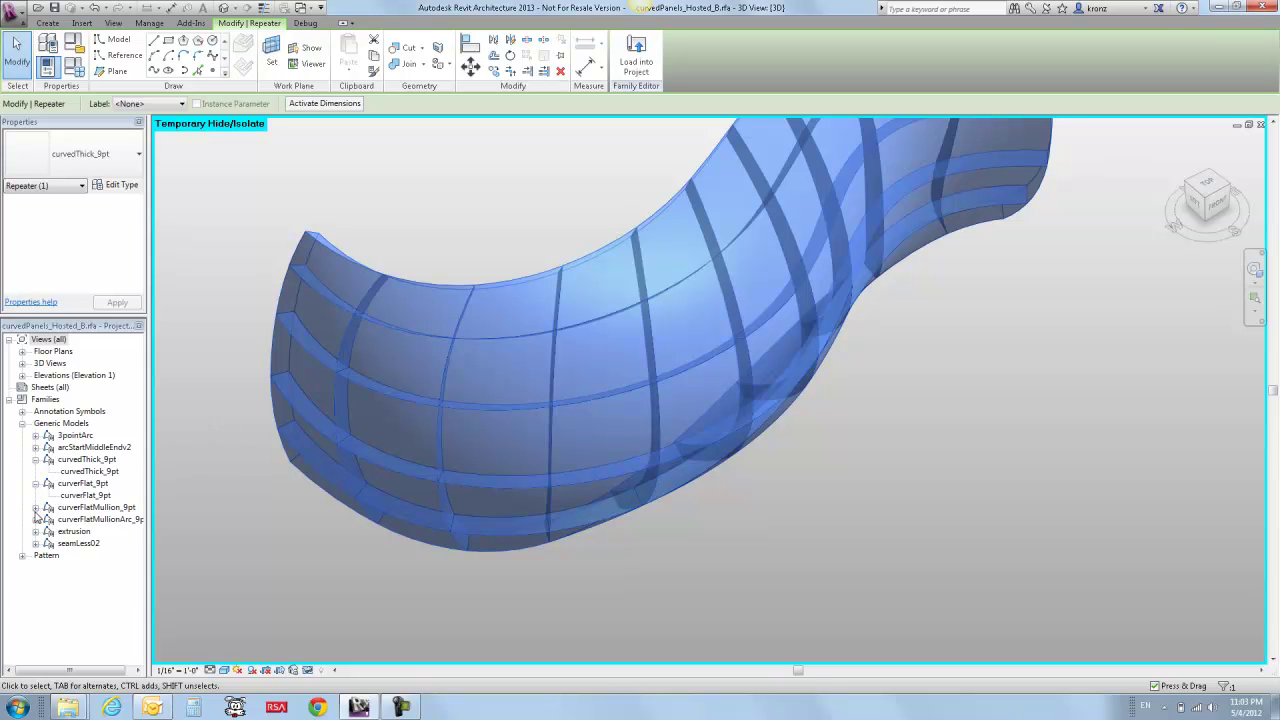
click(35, 514)
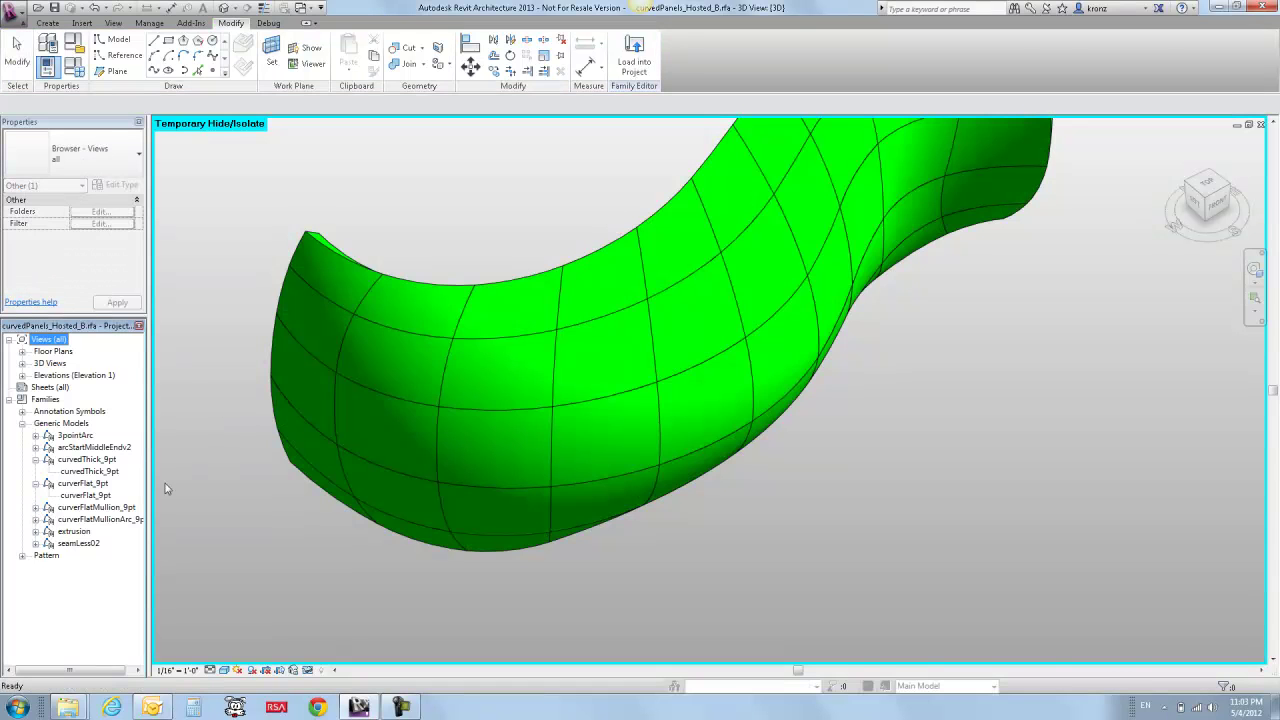
click(455, 397)
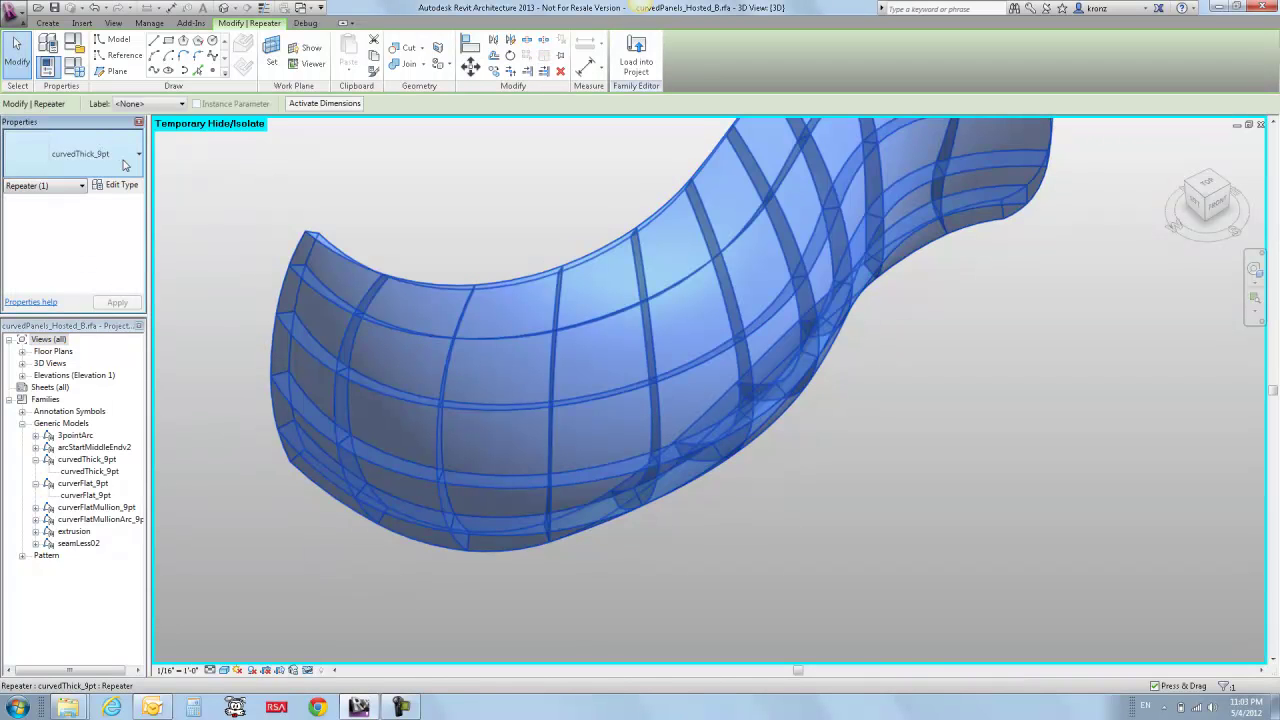
click(80, 153)
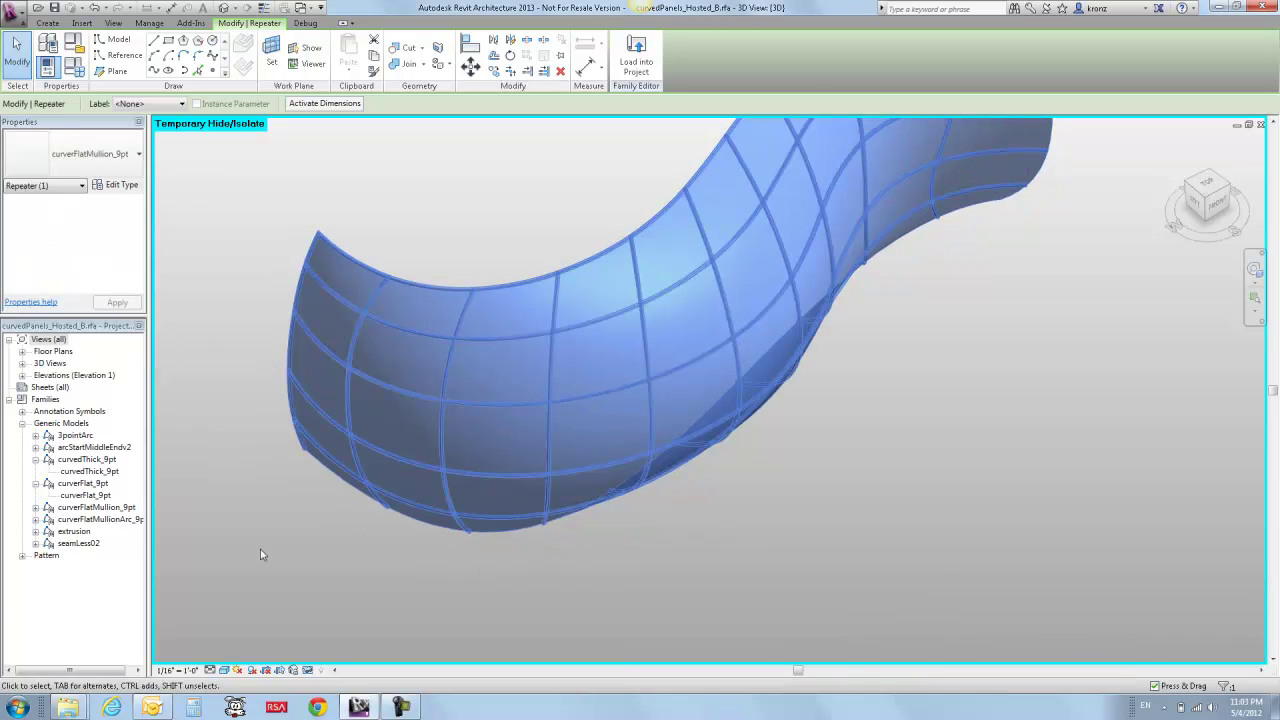
- Orbit and zoom around the mass to inspect the mullion edges, then select one panel
click(213, 541)
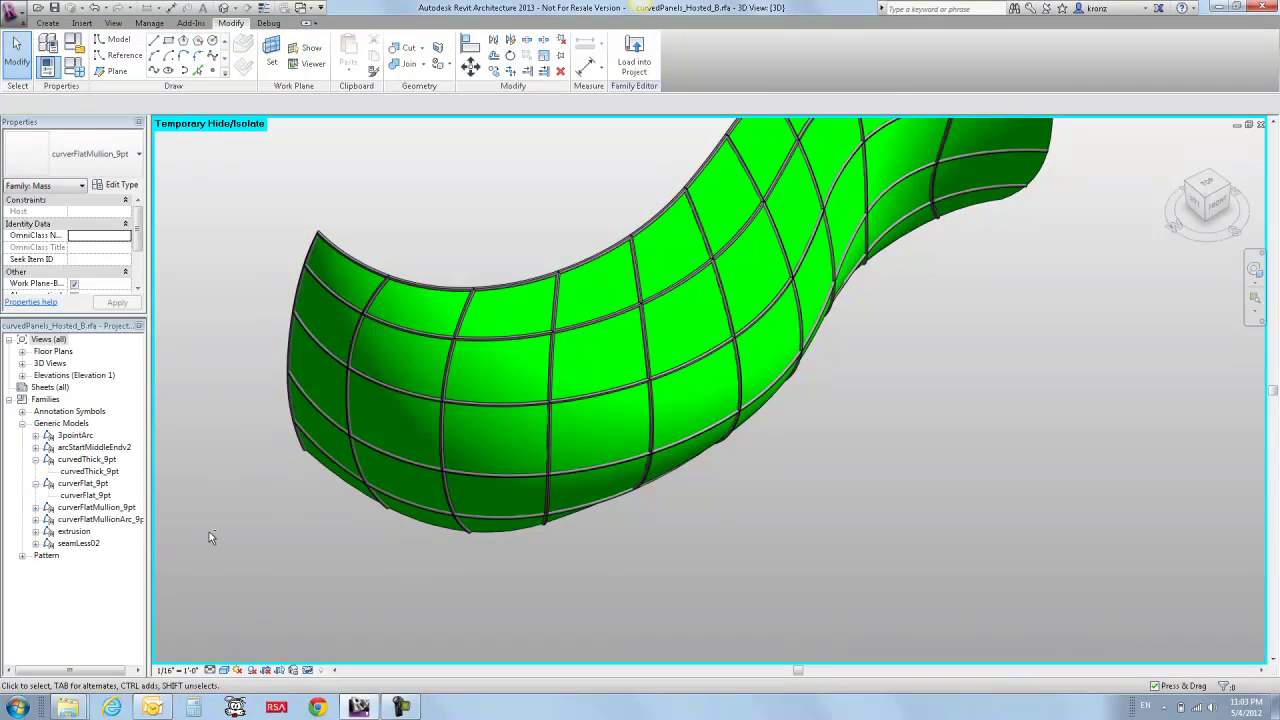
shift+middle_drag(213, 541, 351, 437)
scroll(786, 479, up, 2)
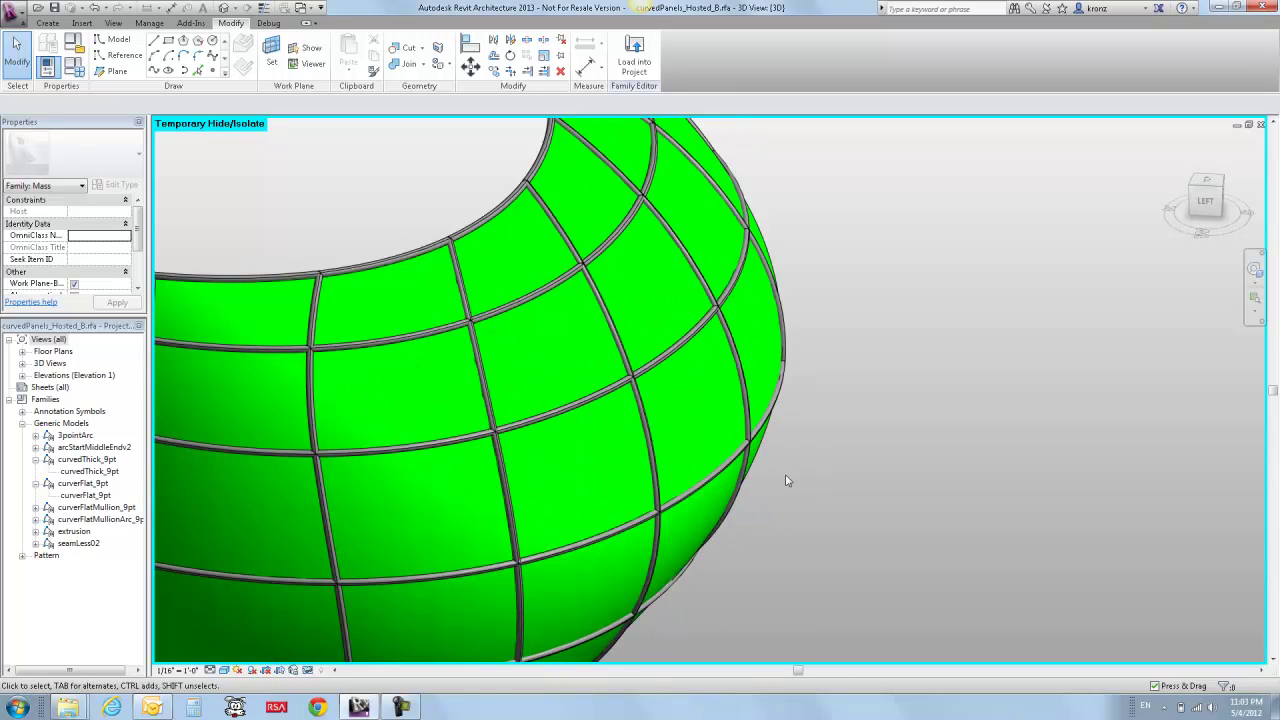
scroll(786, 481, up, 2)
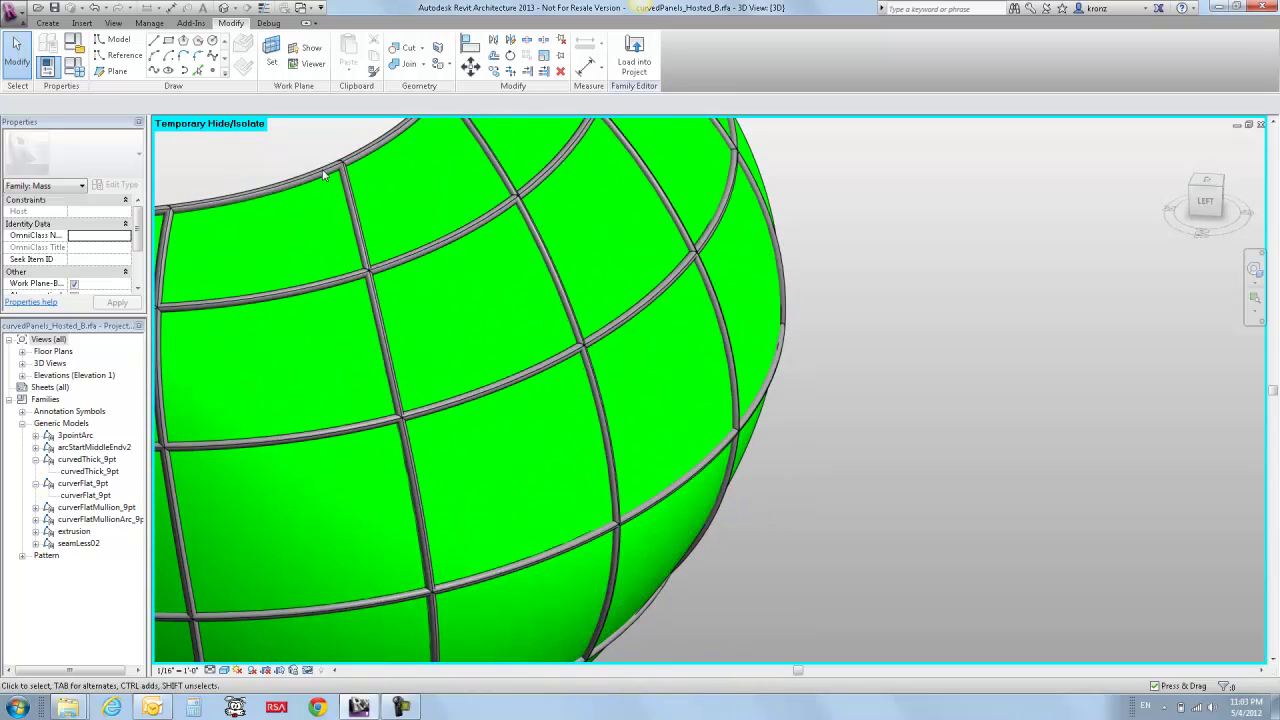
scroll(430, 608, down, 1)
scroll(741, 560, down, 3)
shift+middle_drag(757, 586, 726, 509)
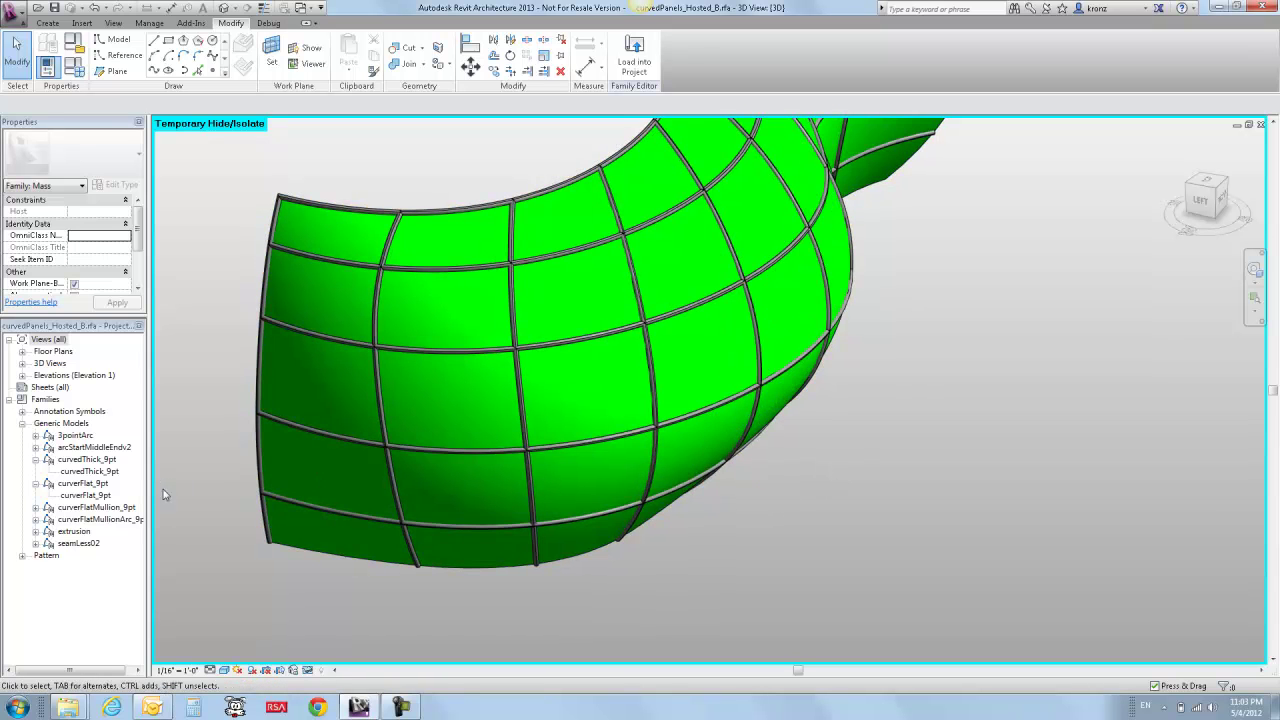
click(348, 326)
- Edit the curverFlatMullion_9pt family, zoom in on its mullion, then close the family window
click(627, 60)
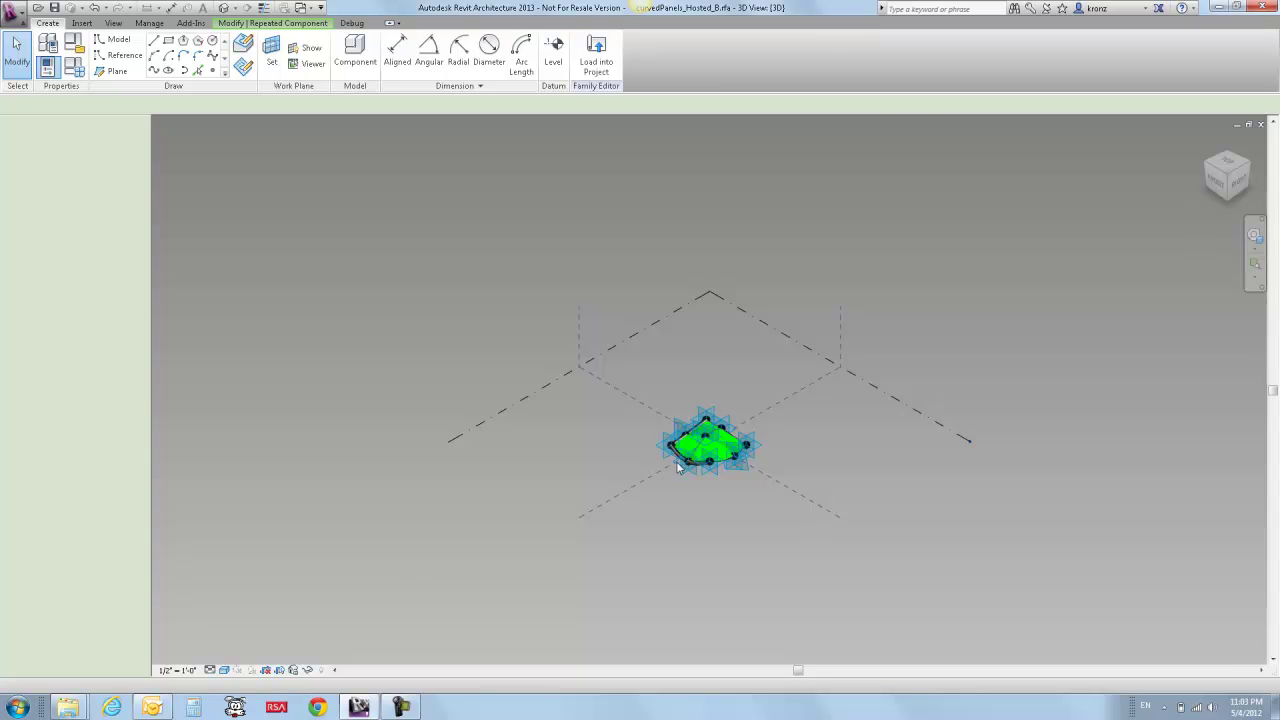
scroll(678, 467, up, 10)
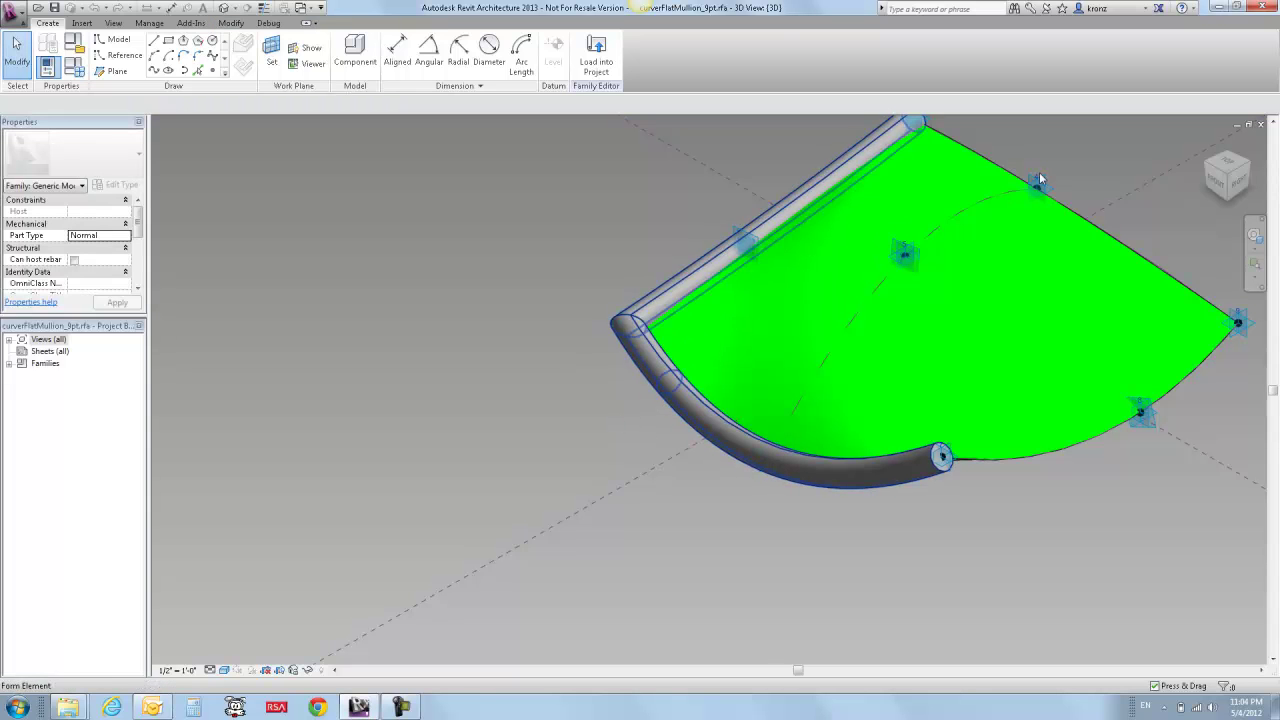
click(1261, 124)
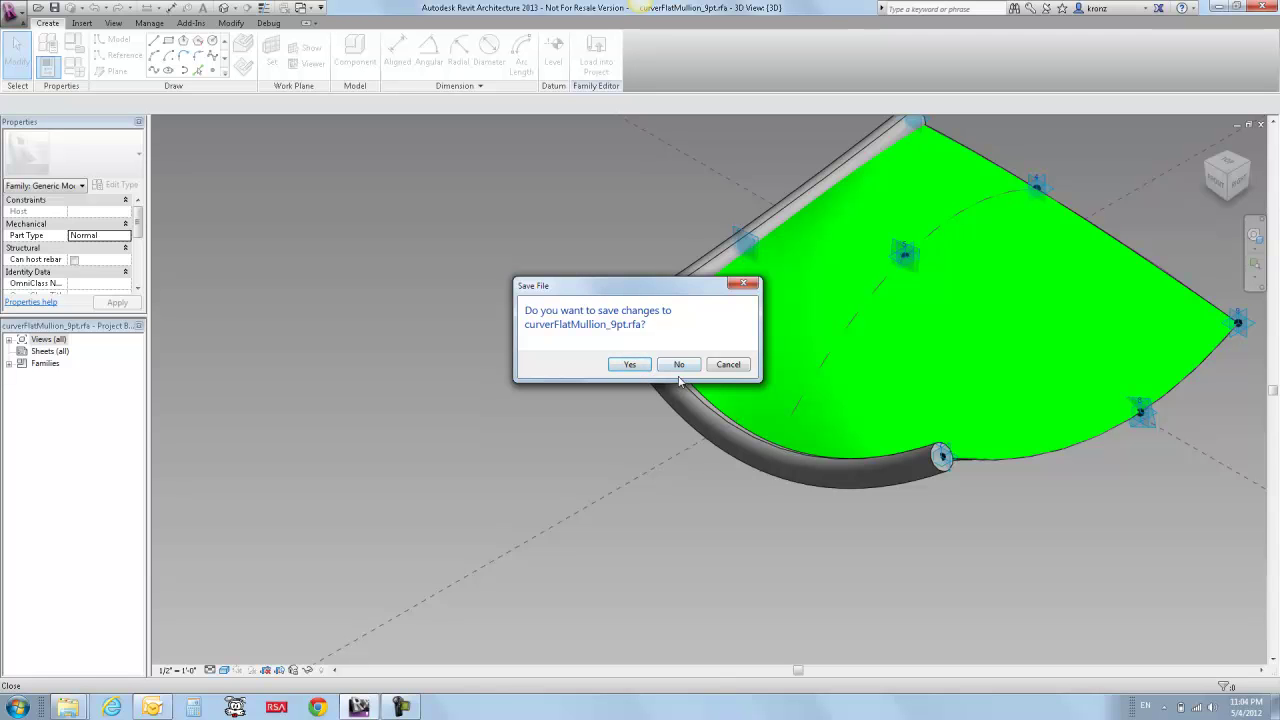
- Close curverFlatMullion_9pt without saving and re-inspect the mullion-framed panels on the mass
click(680, 365)
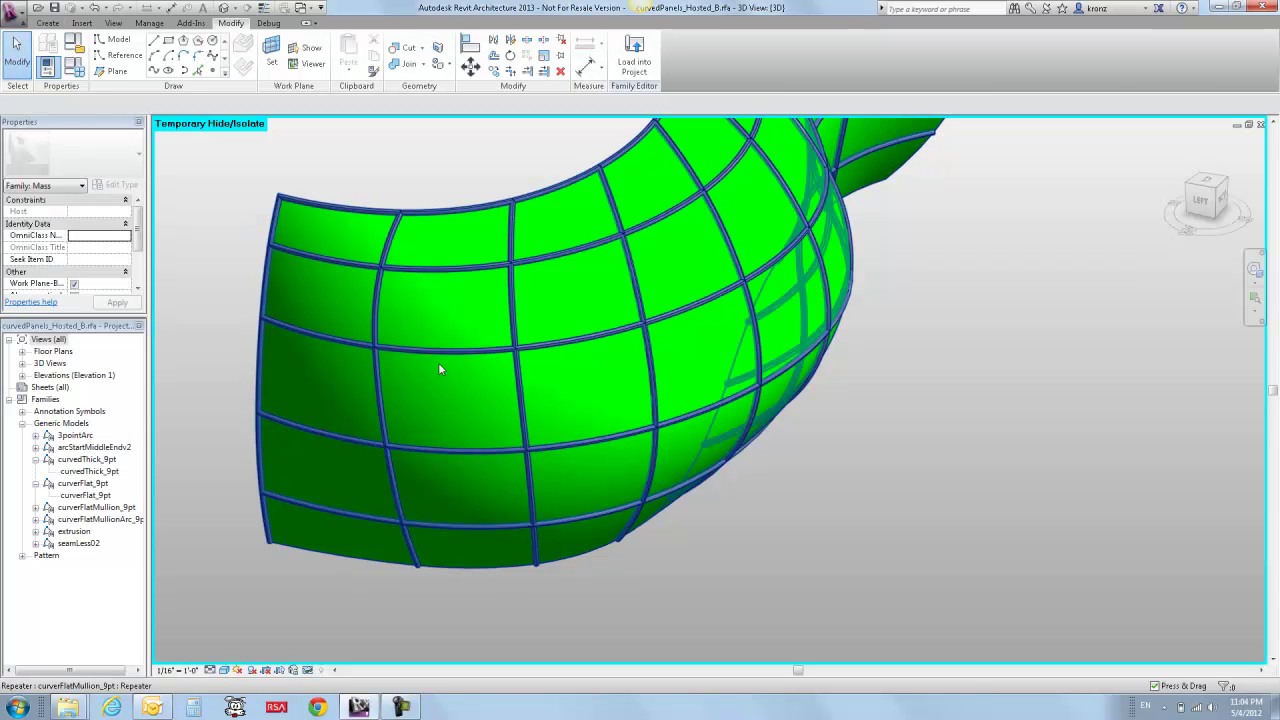
shift+middle_drag(184, 469, 231, 463)
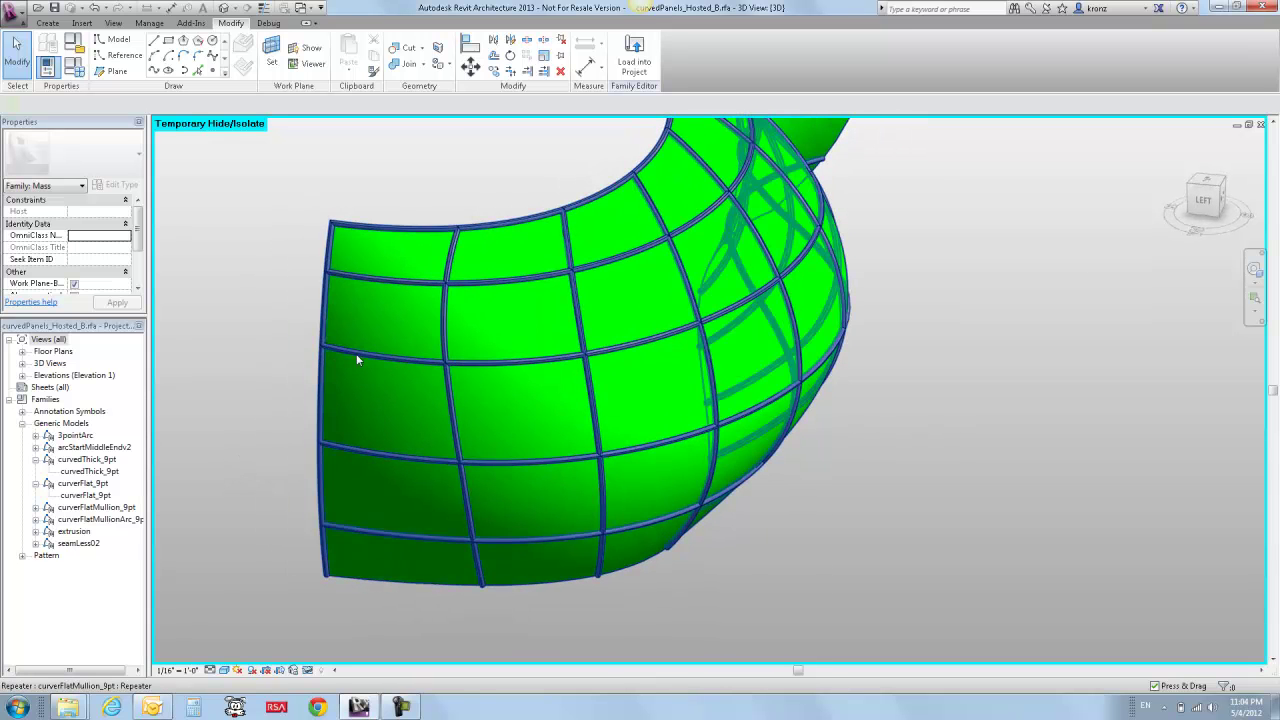
click(466, 371)
click(213, 460)
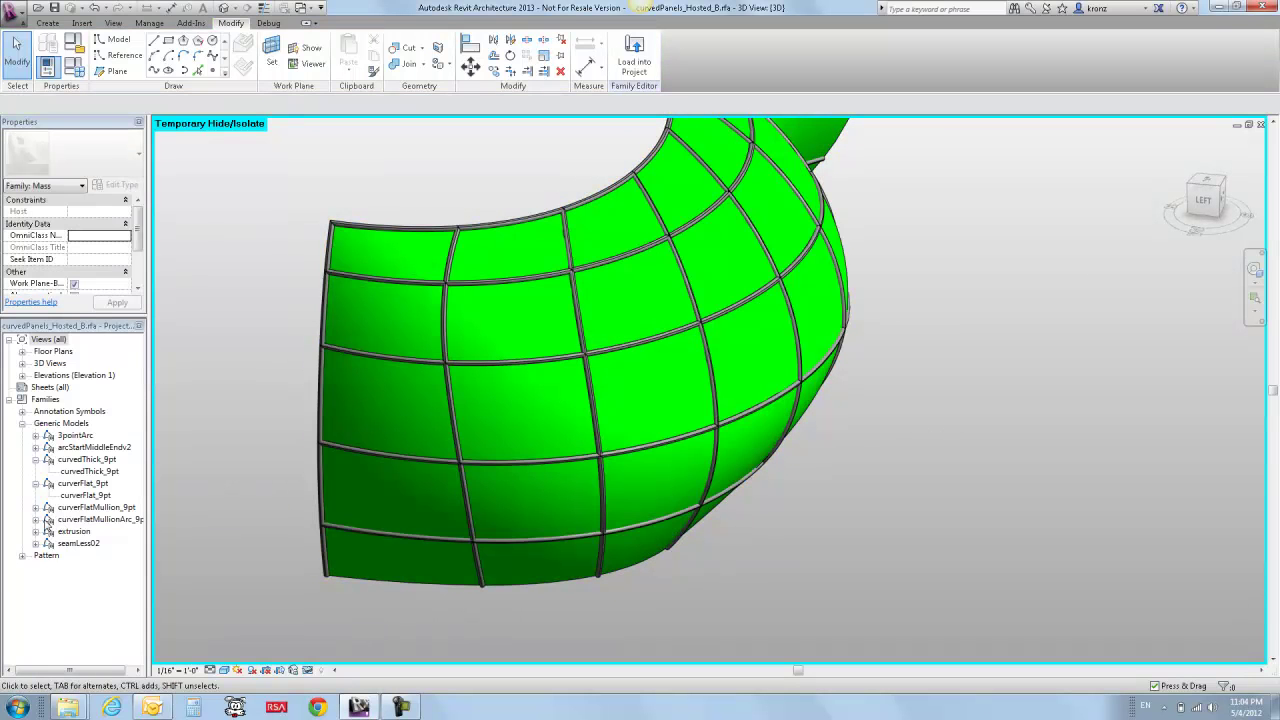
- Expand curverFlatMullionArc_9pt in the Project Browser and show its family context menu
click(37, 519)
click(64, 531)
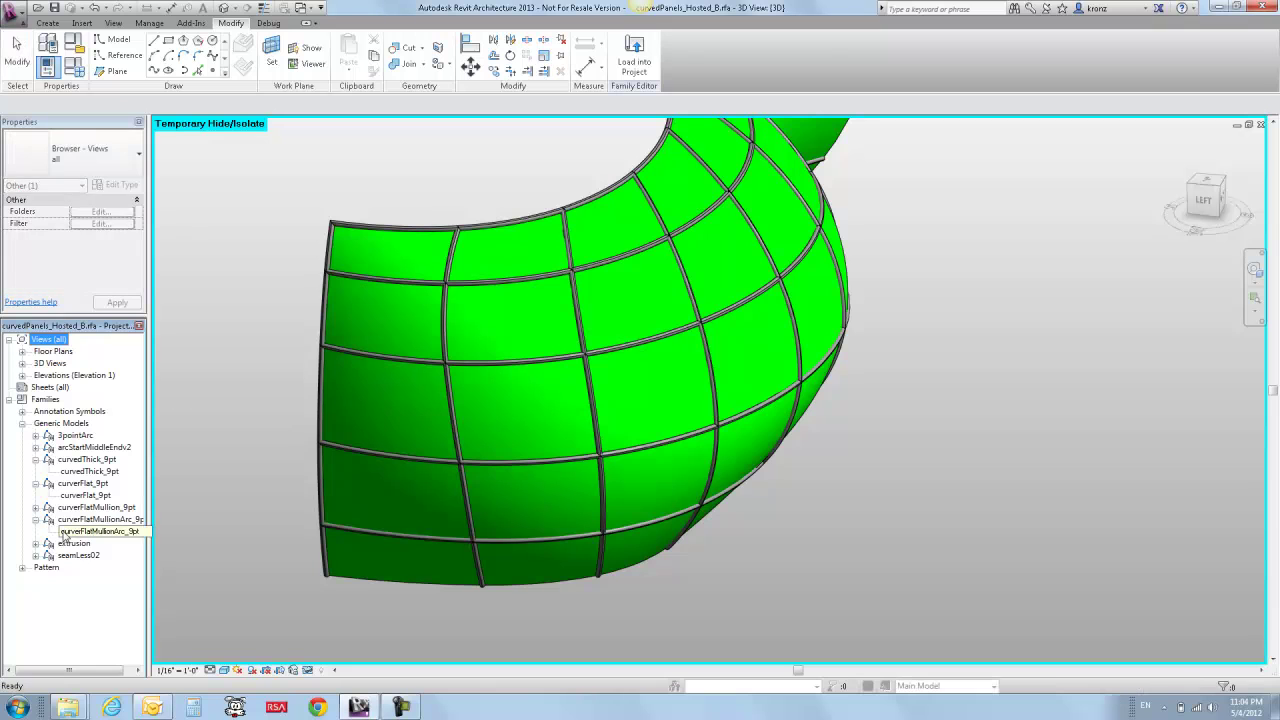
right_click(66, 533)
click(70, 518)
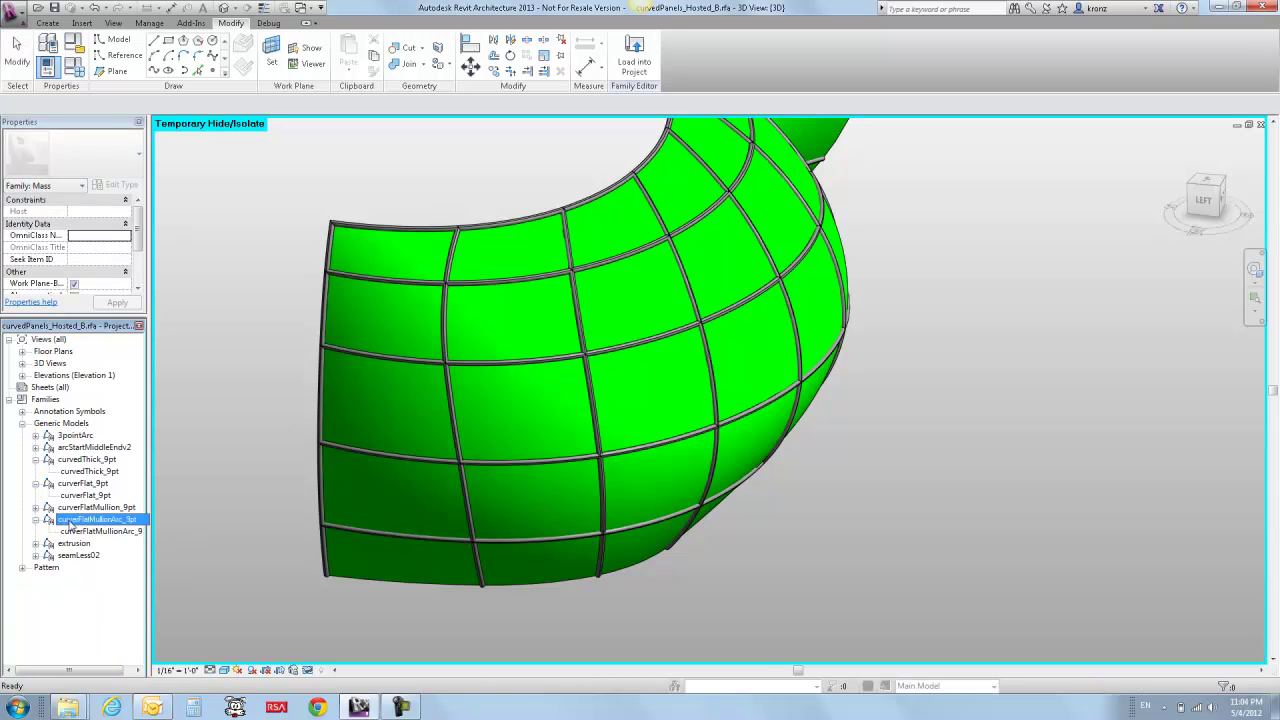
right_click(71, 521)
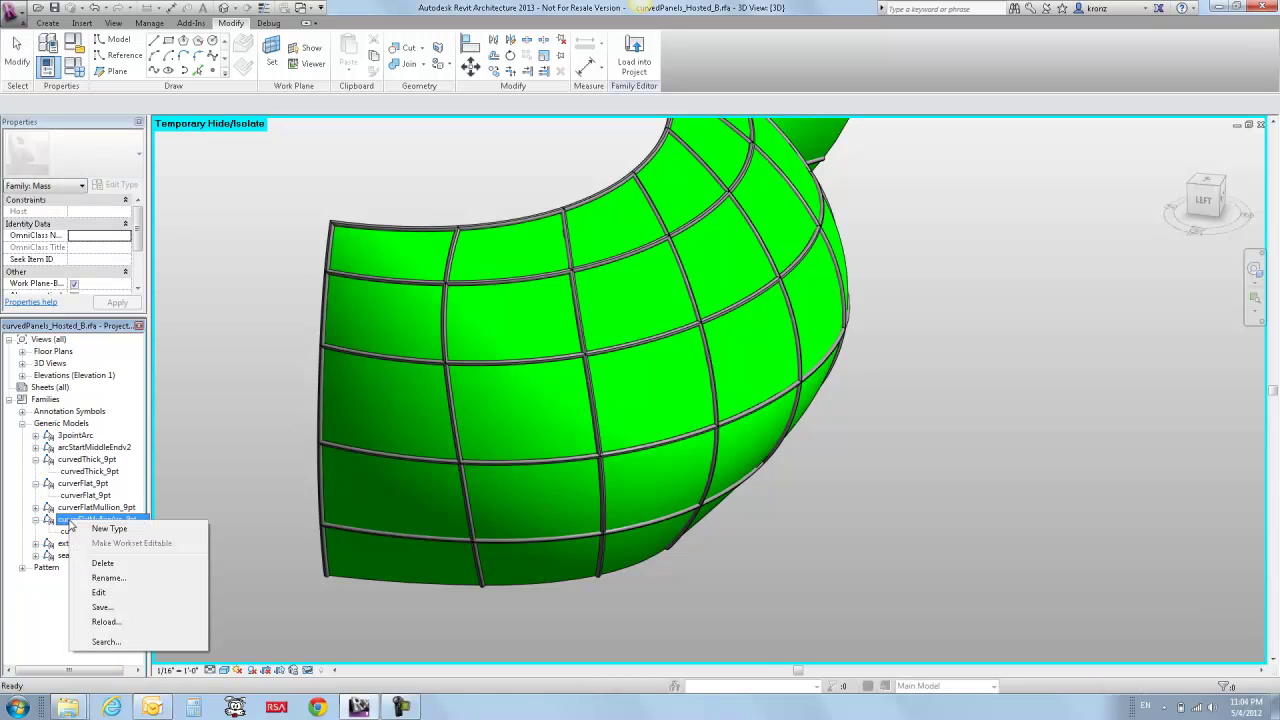
click(100, 596)
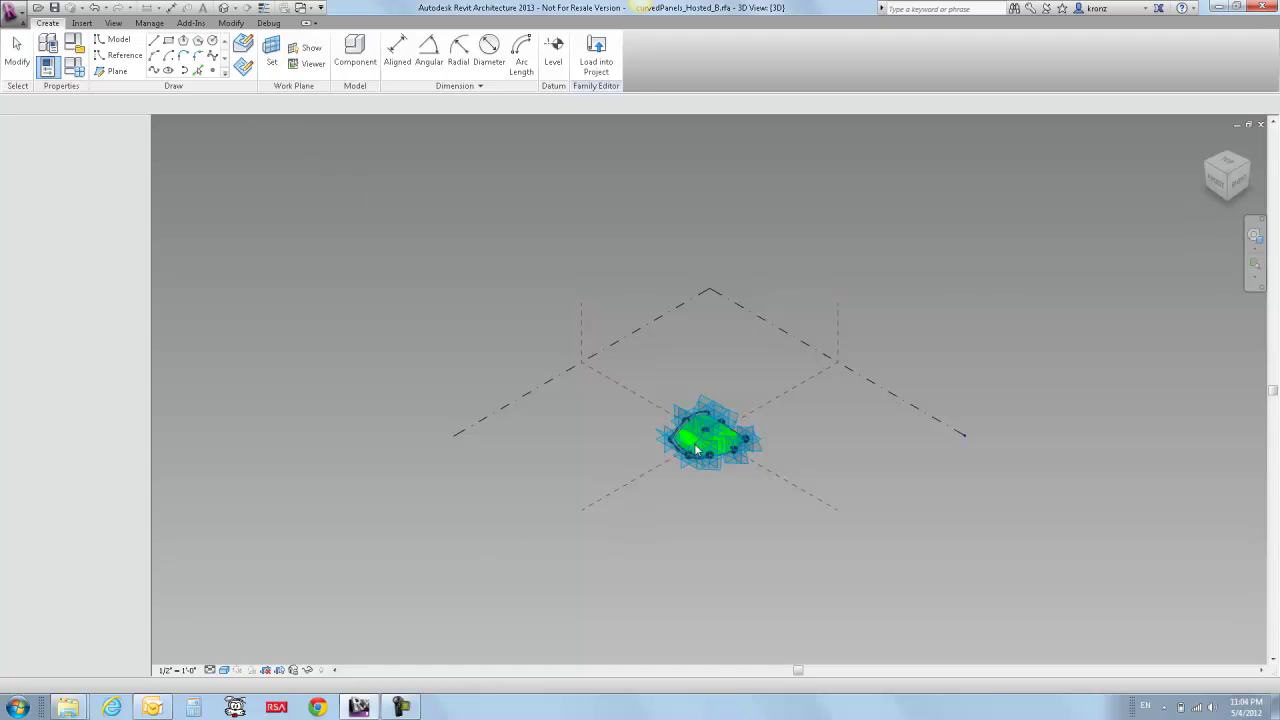
scroll(697, 449, up, 5)
scroll(673, 517, up, 3)
click(549, 431)
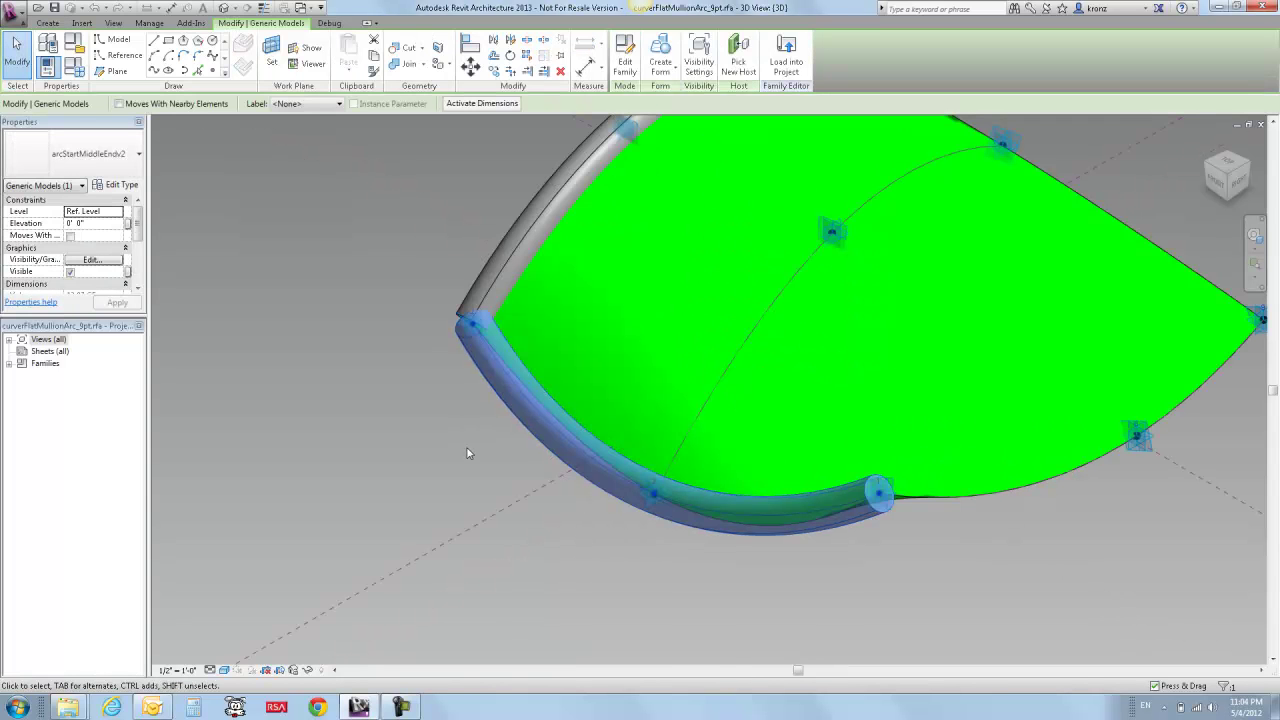
click(624, 60)
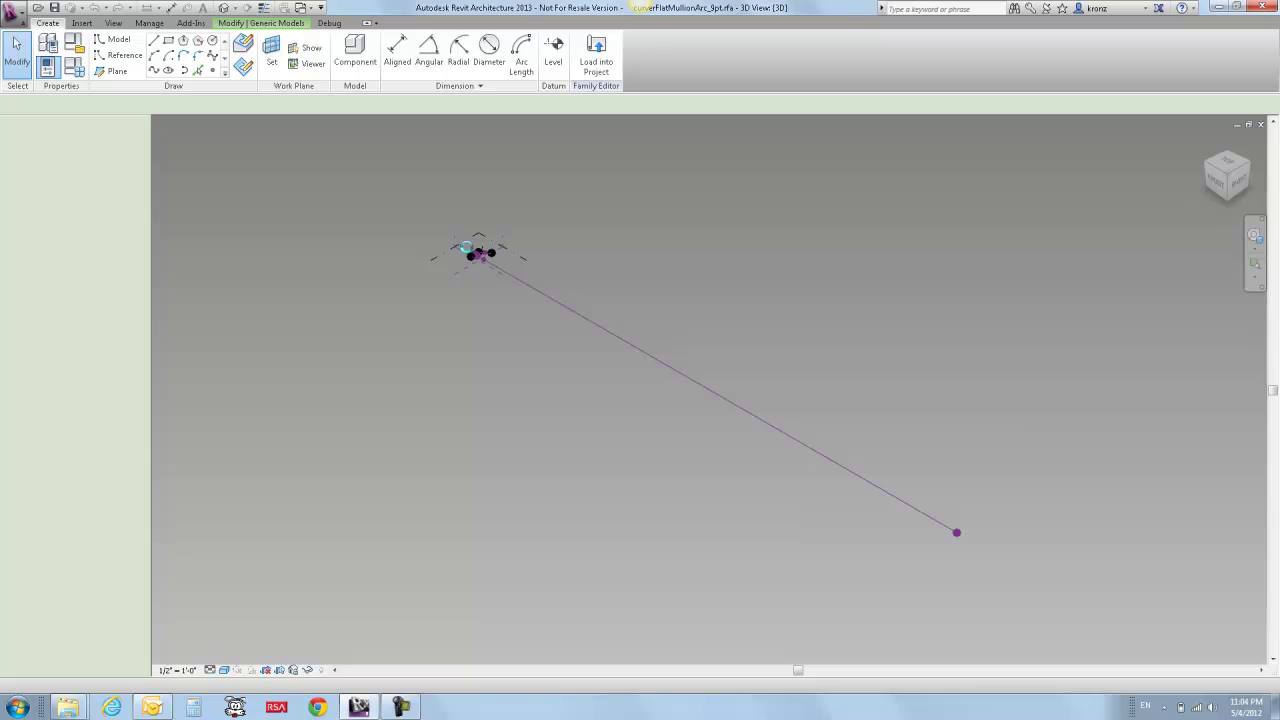
key(z)
key(r)
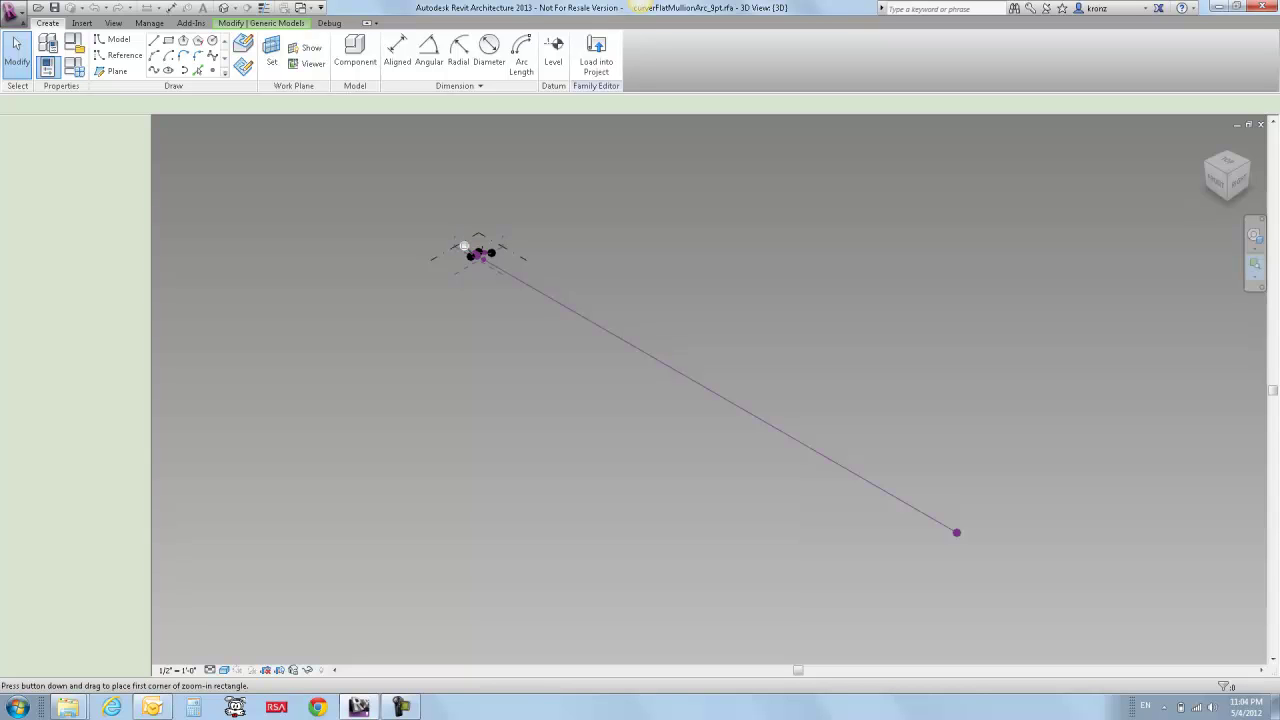
drag(484, 259, 506, 278)
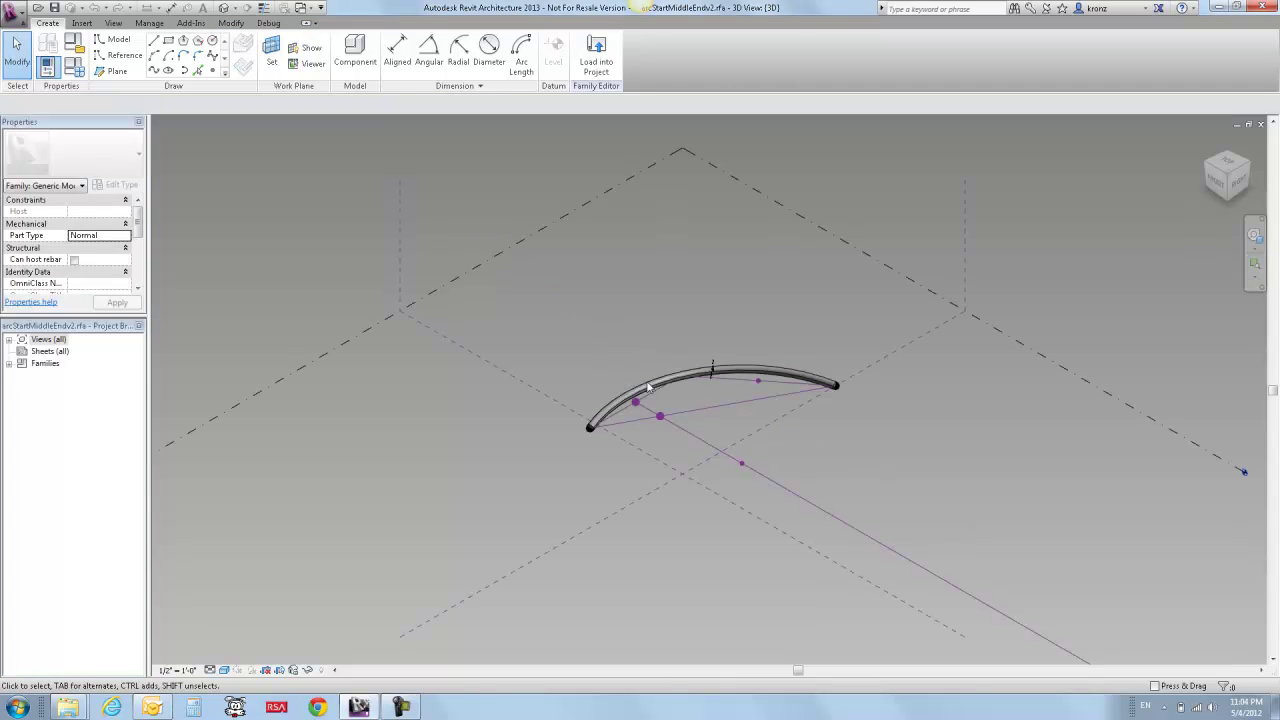
click(725, 371)
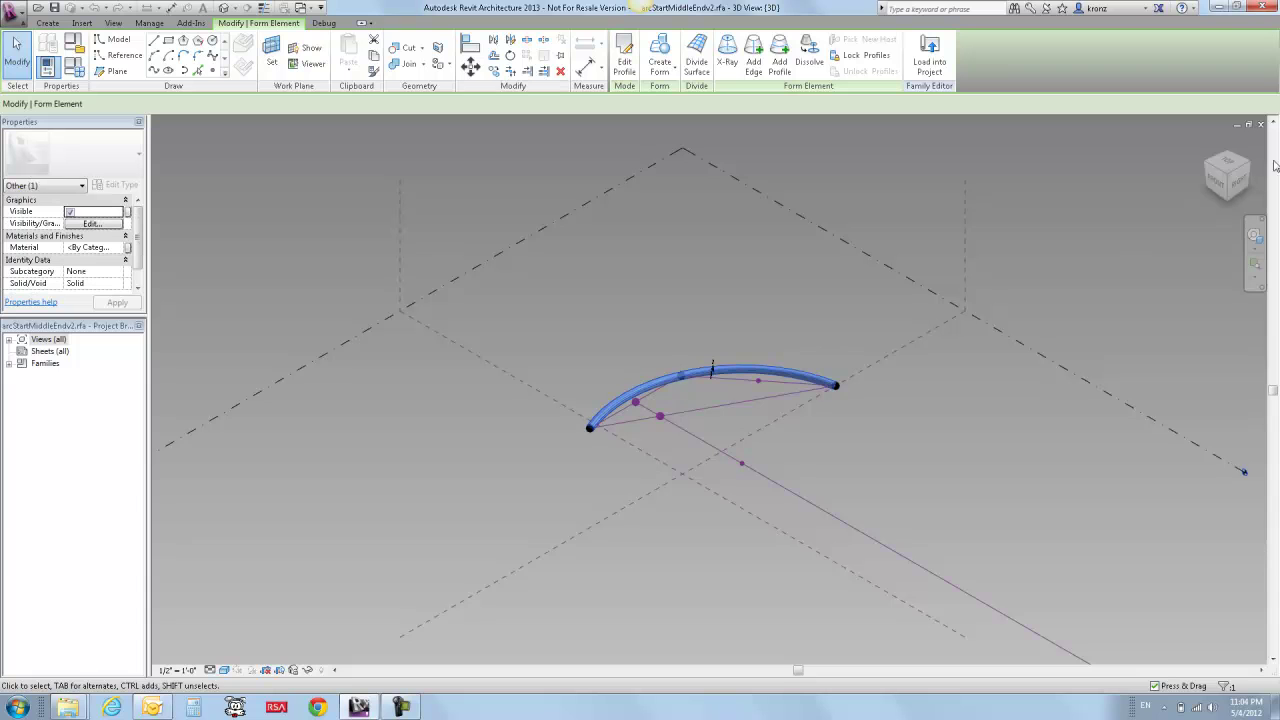
click(1260, 125)
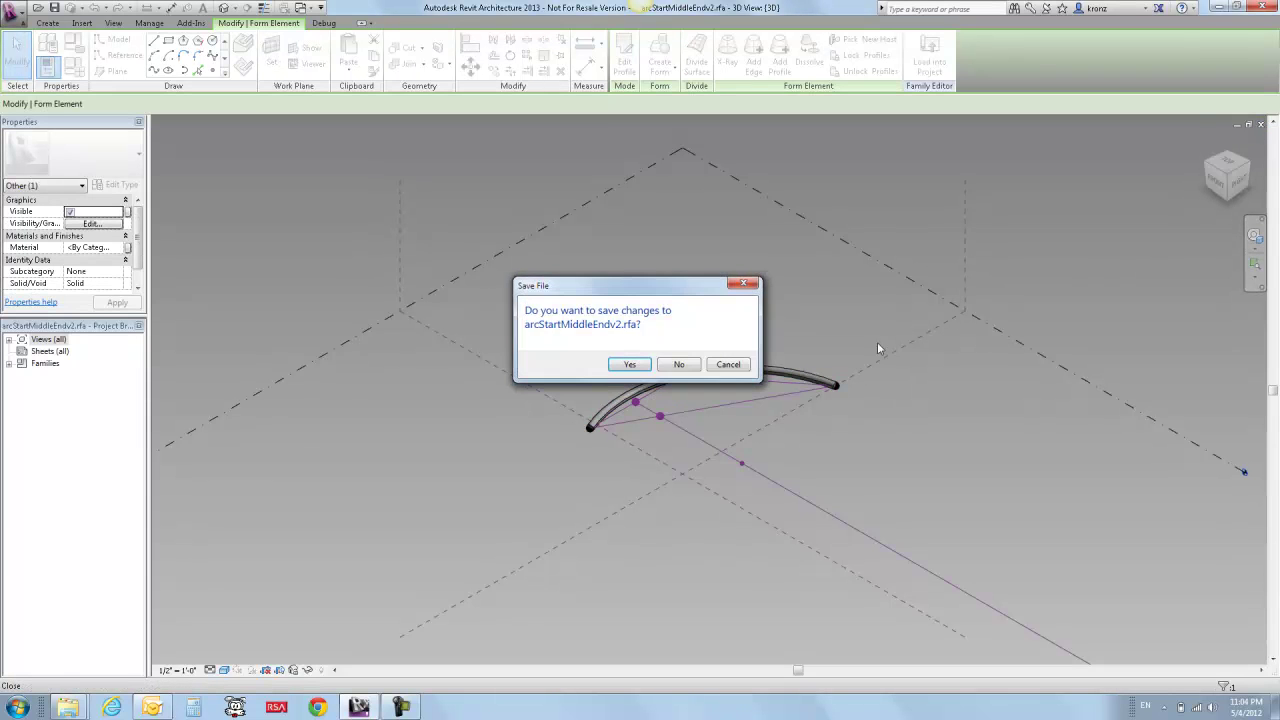
click(678, 366)
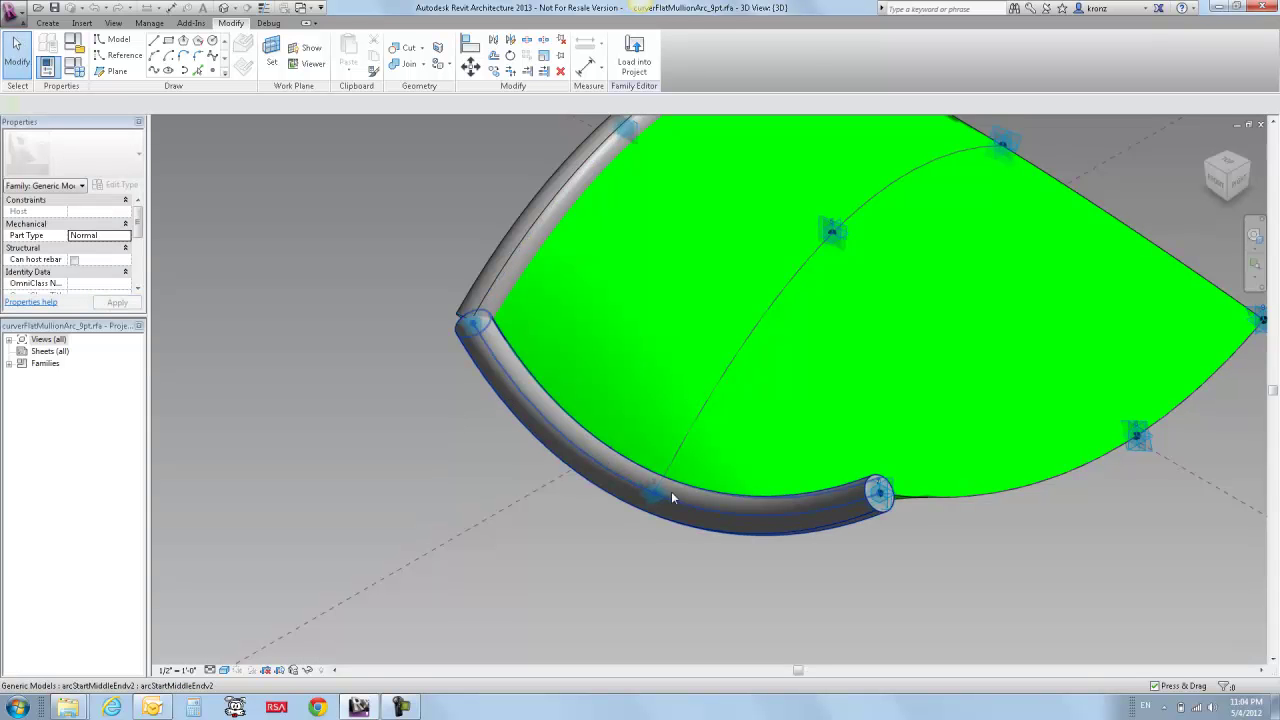
click(507, 398)
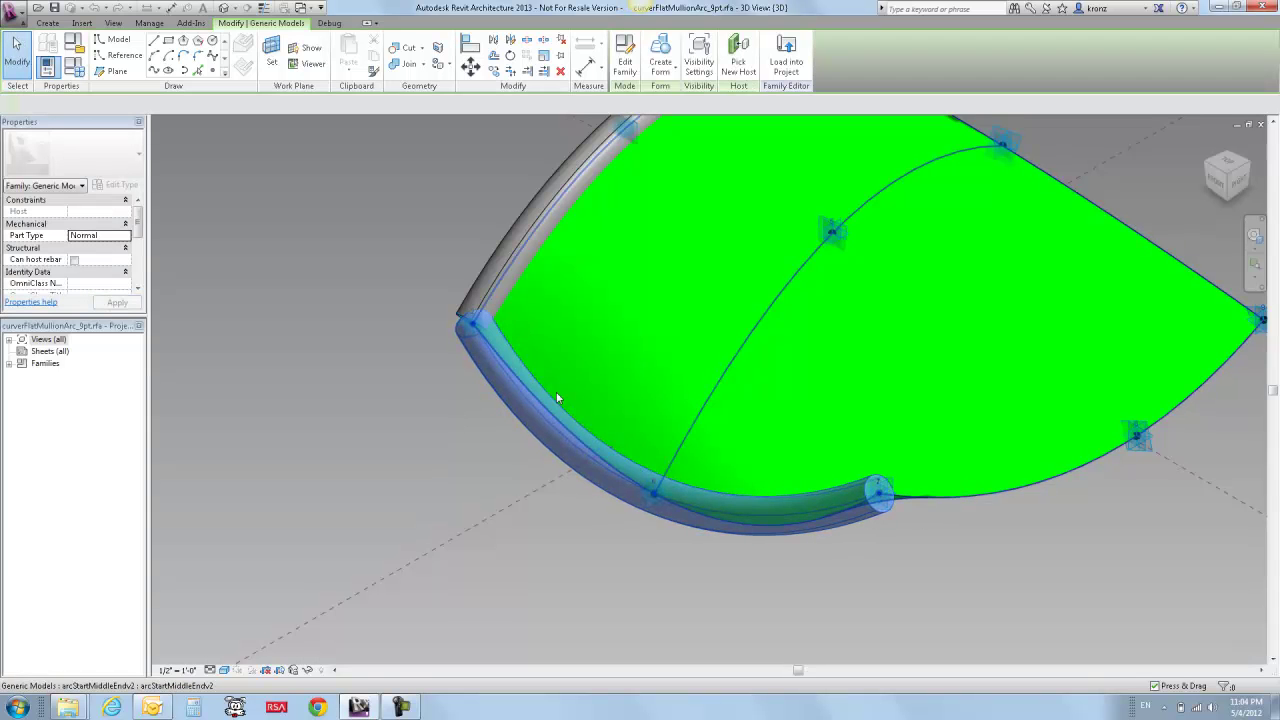
key(ctrl+Tab)
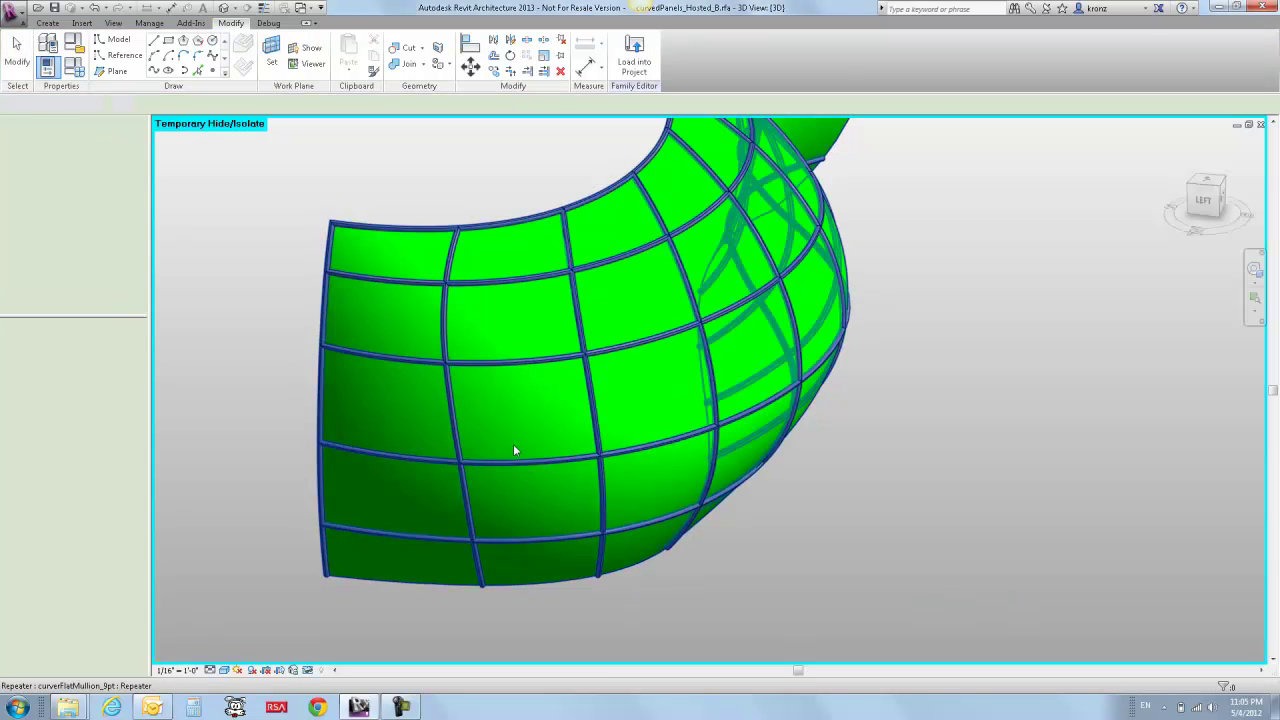
- Change the mullion repeater's type to curverFlatMullionArc_9pt and deselect to view the arc mullions
click(408, 348)
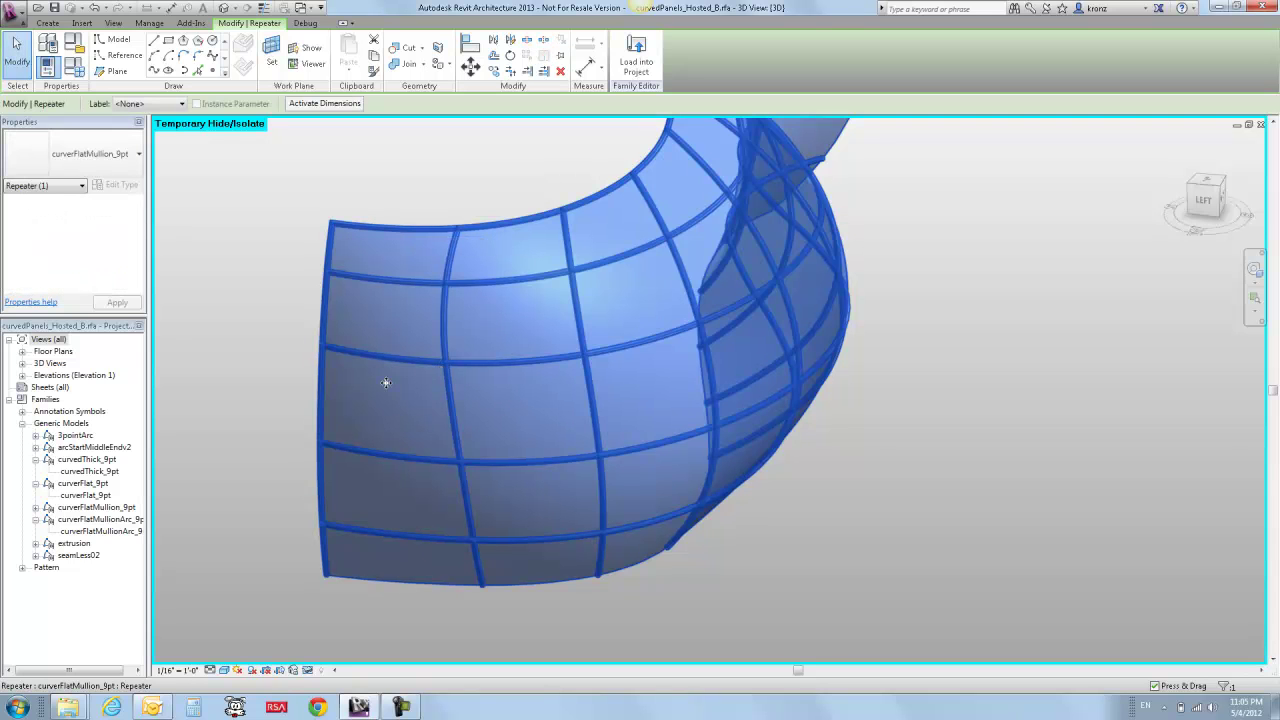
click(284, 210)
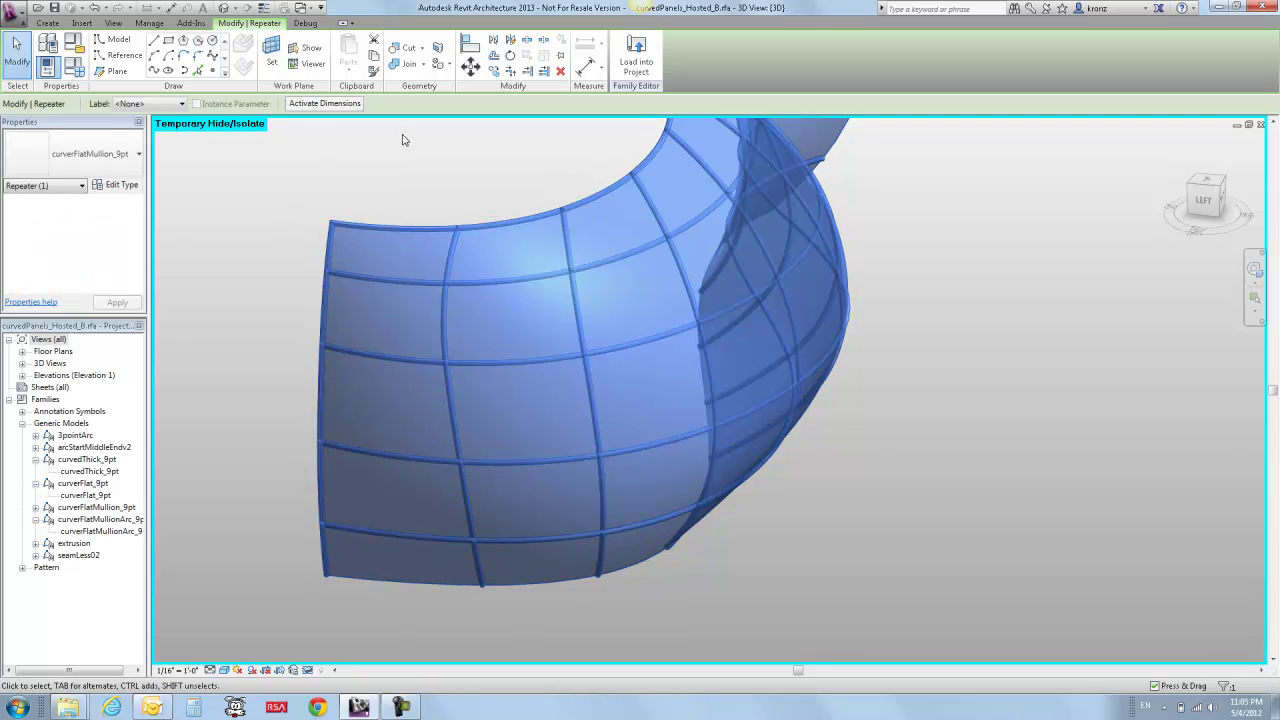
click(100, 155)
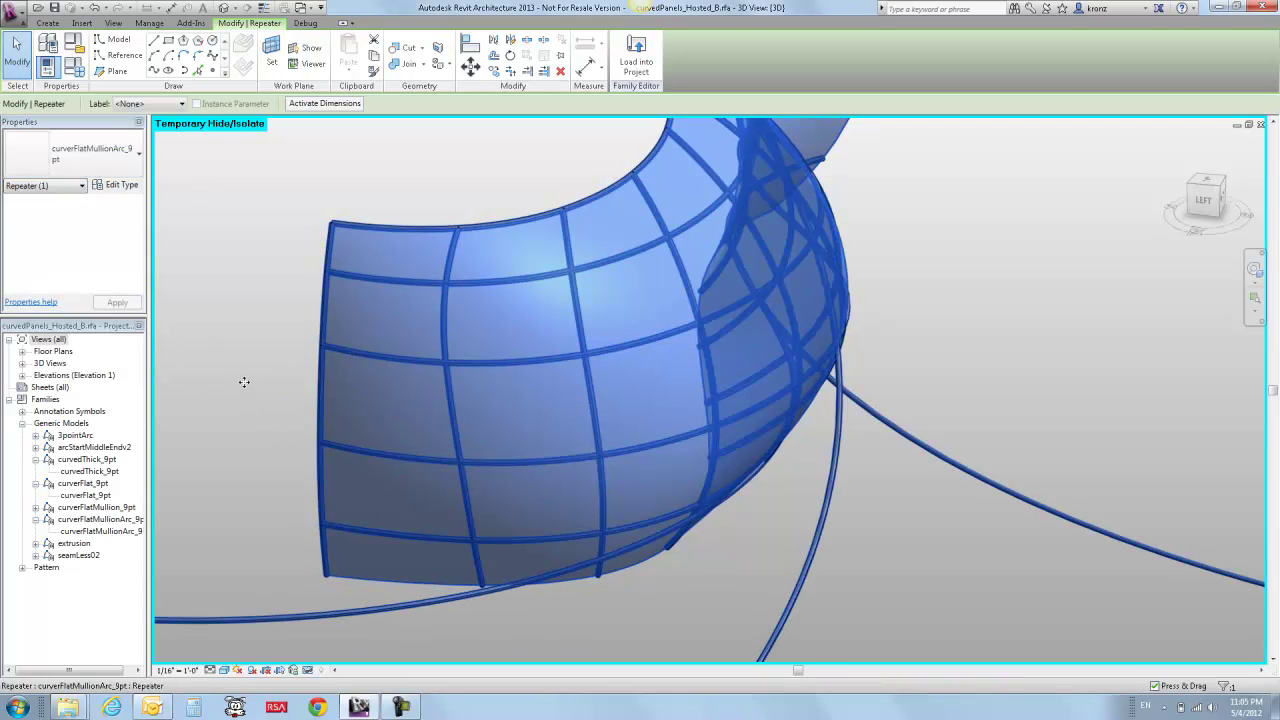
click(244, 286)
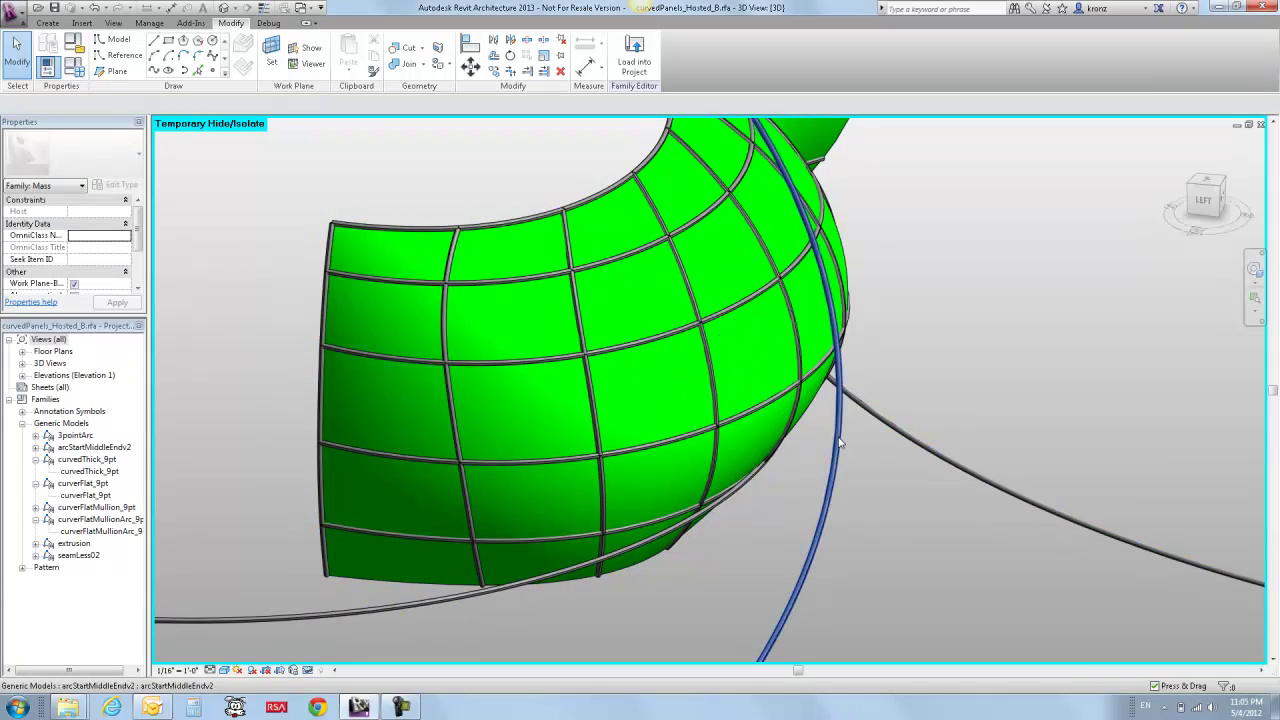
- View the whole mass from the ViewCube's TOP face and zoom region (ZR) into its curled end
scroll(815, 487, down, 5)
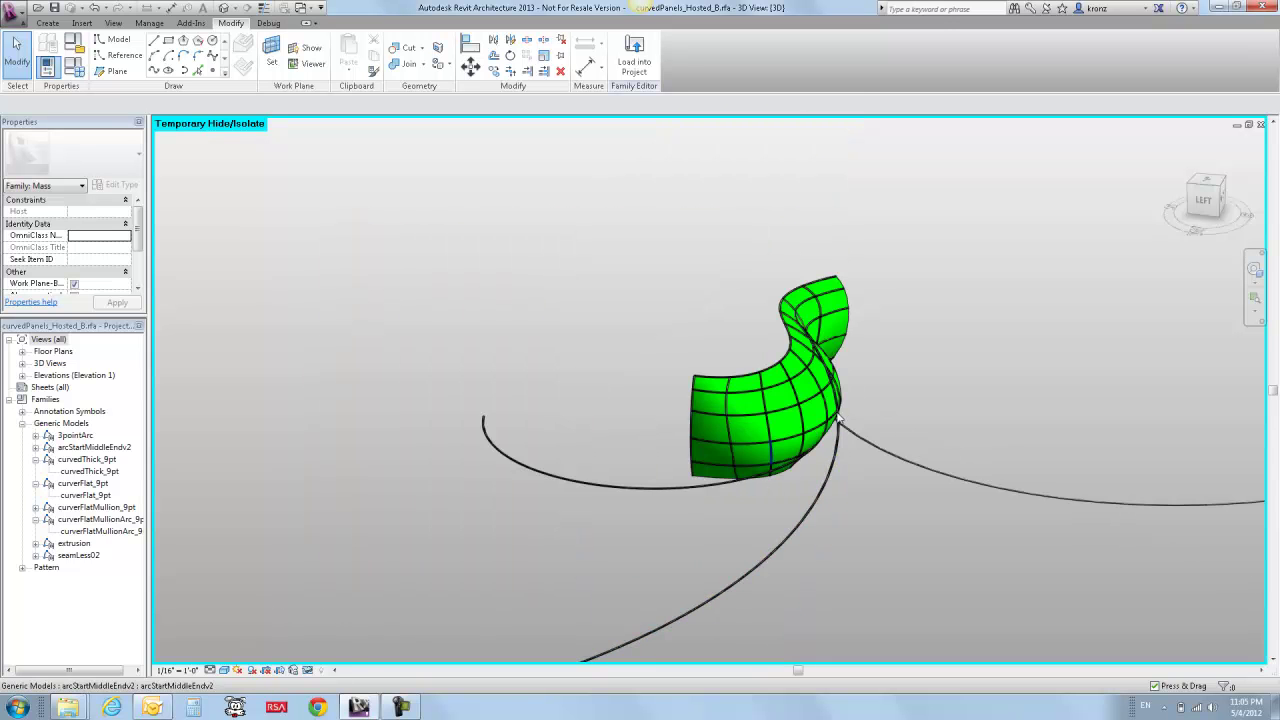
shift+middle_drag(840, 418, 735, 506)
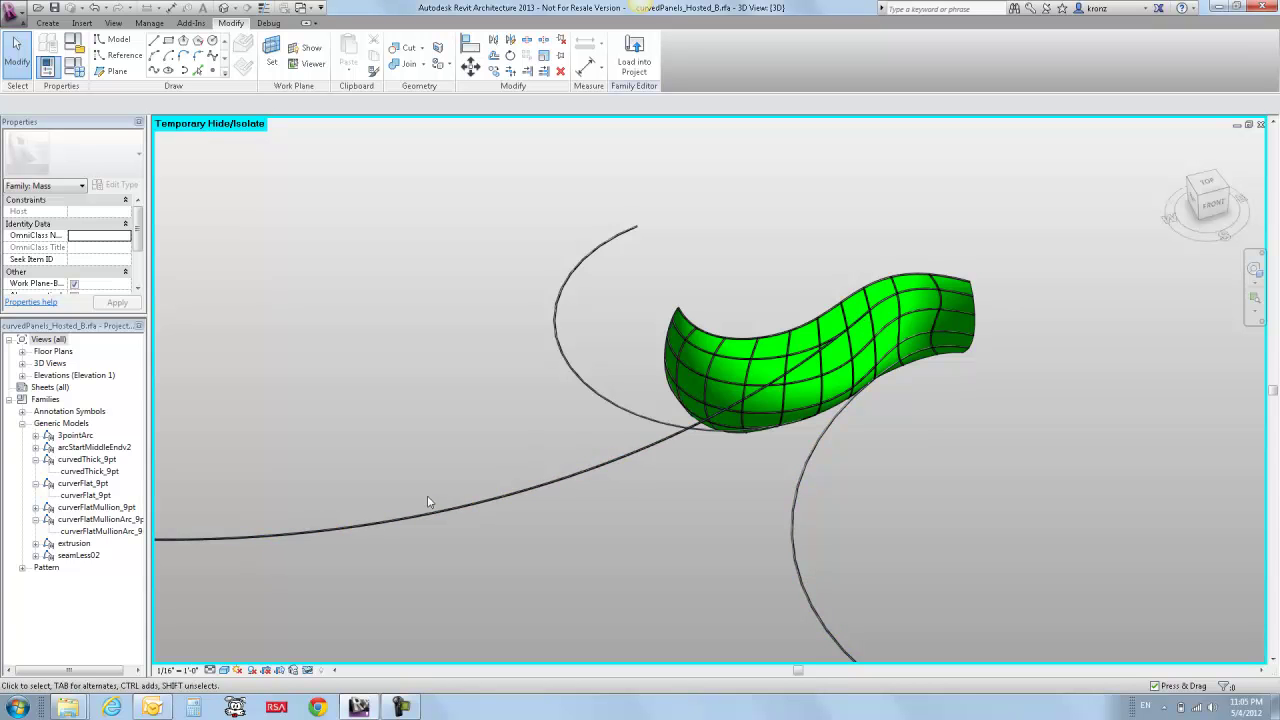
click(1210, 190)
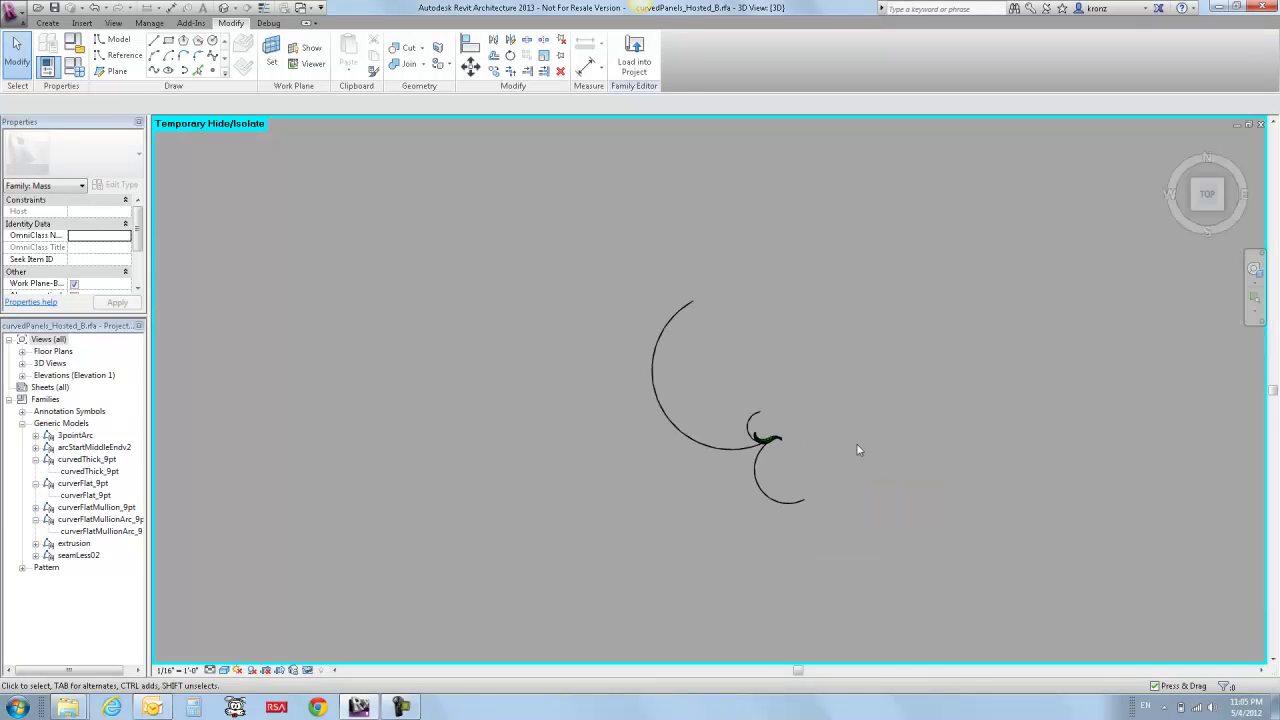
key(r)
drag(743, 423, 787, 450)
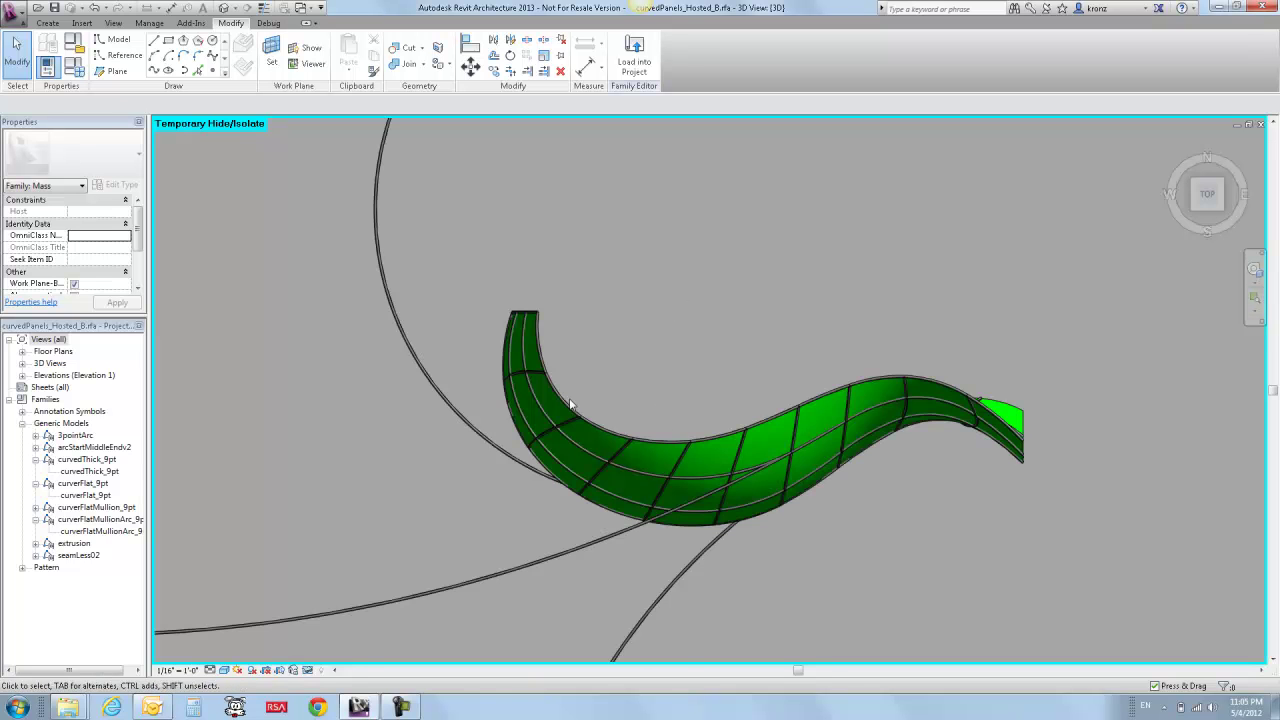
scroll(570, 404, up, 4)
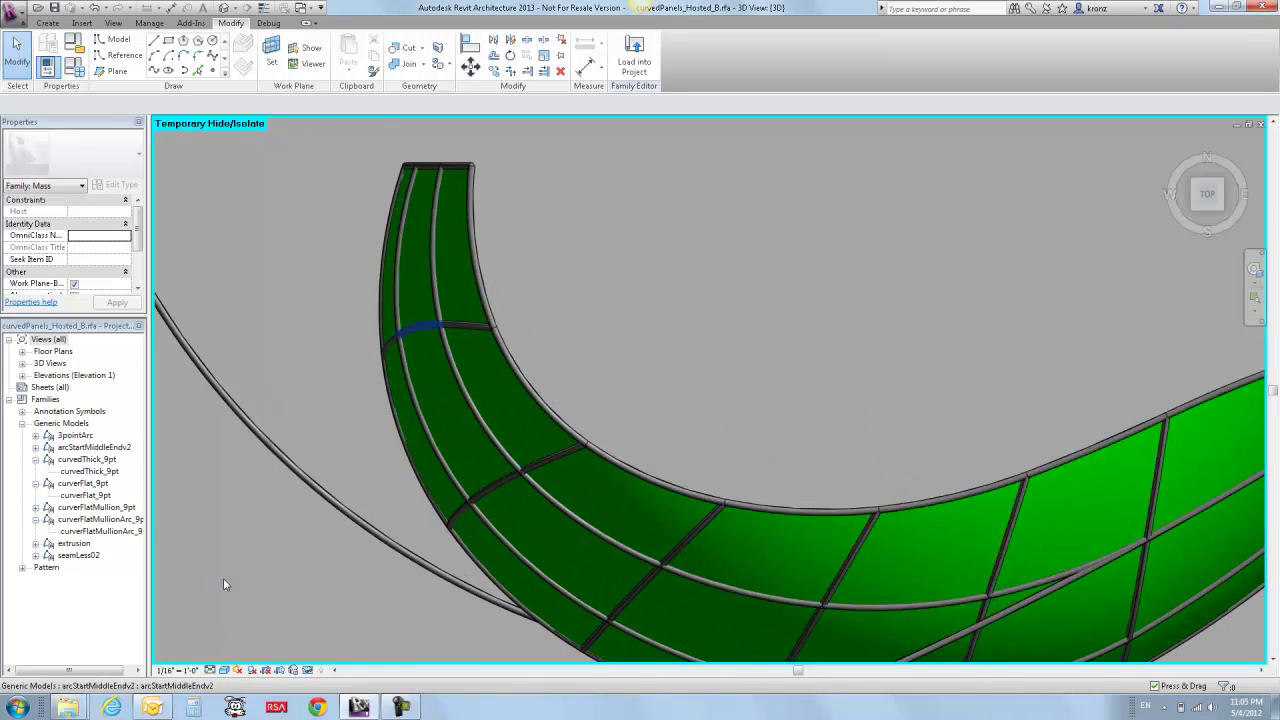
- Reveal all temporarily hidden elements, set a work plane for Radial Dimension, and switch to wireframe
click(307, 669)
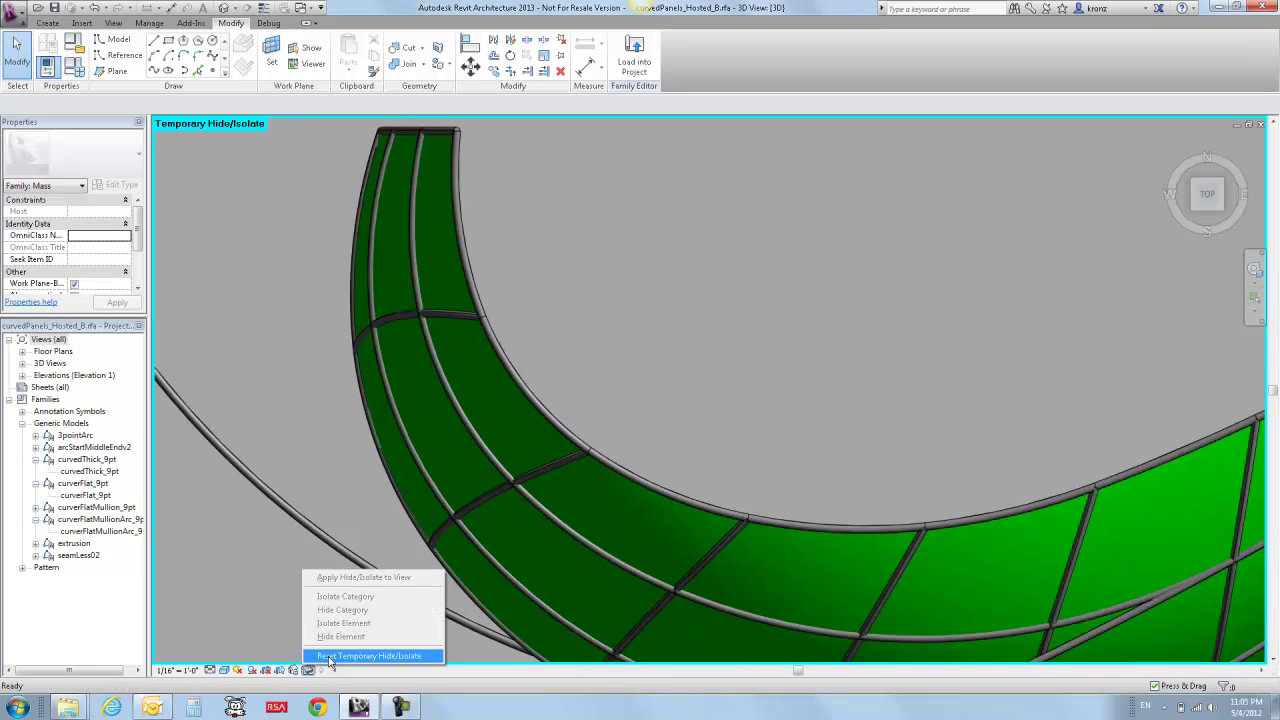
click(329, 657)
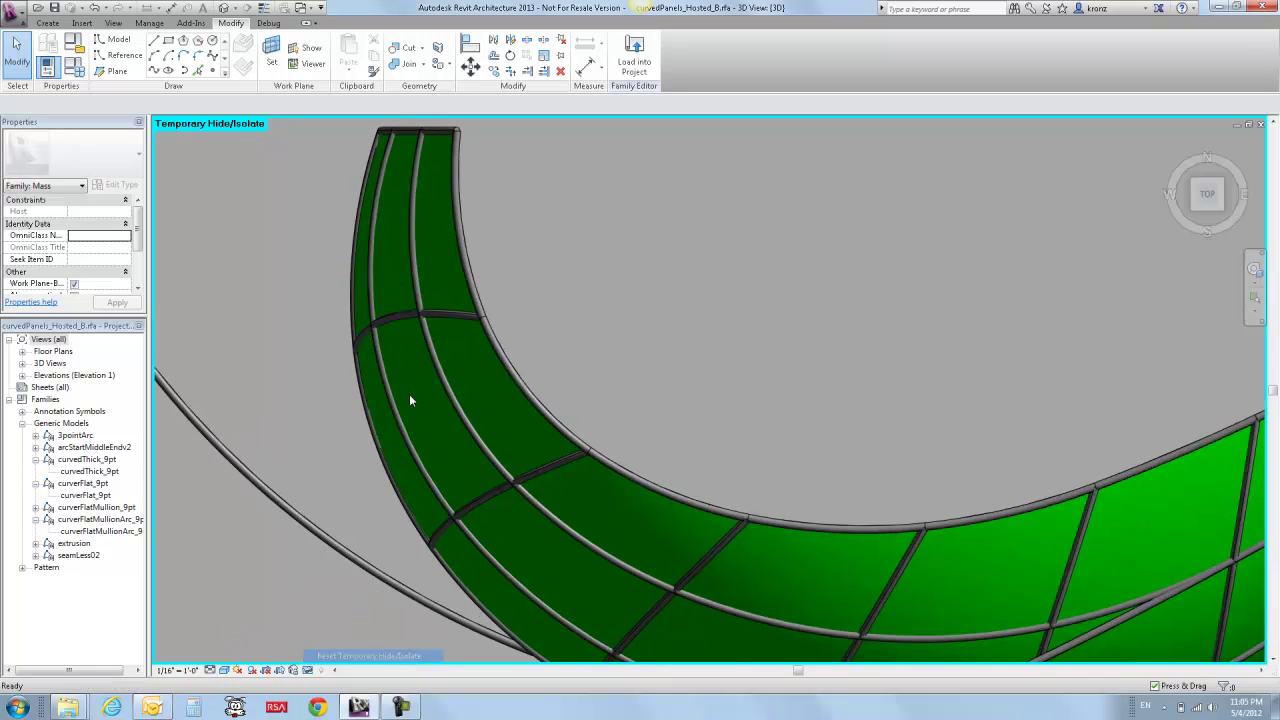
click(600, 67)
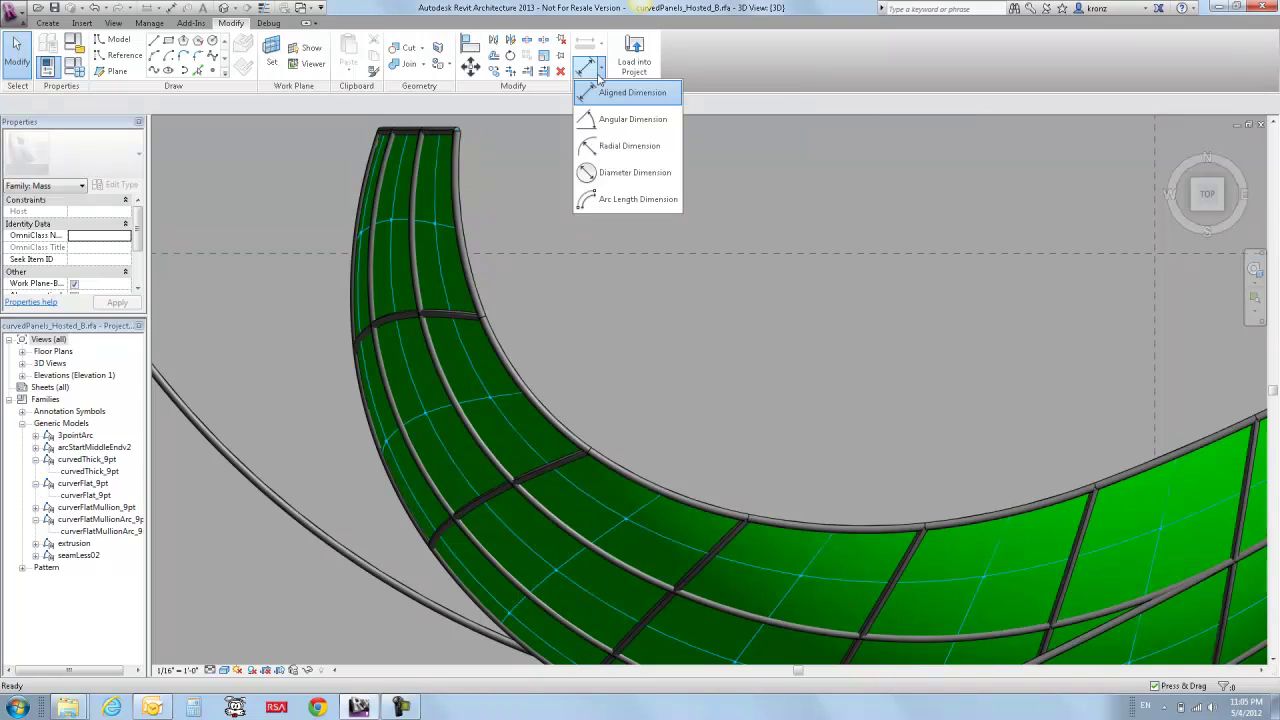
click(624, 147)
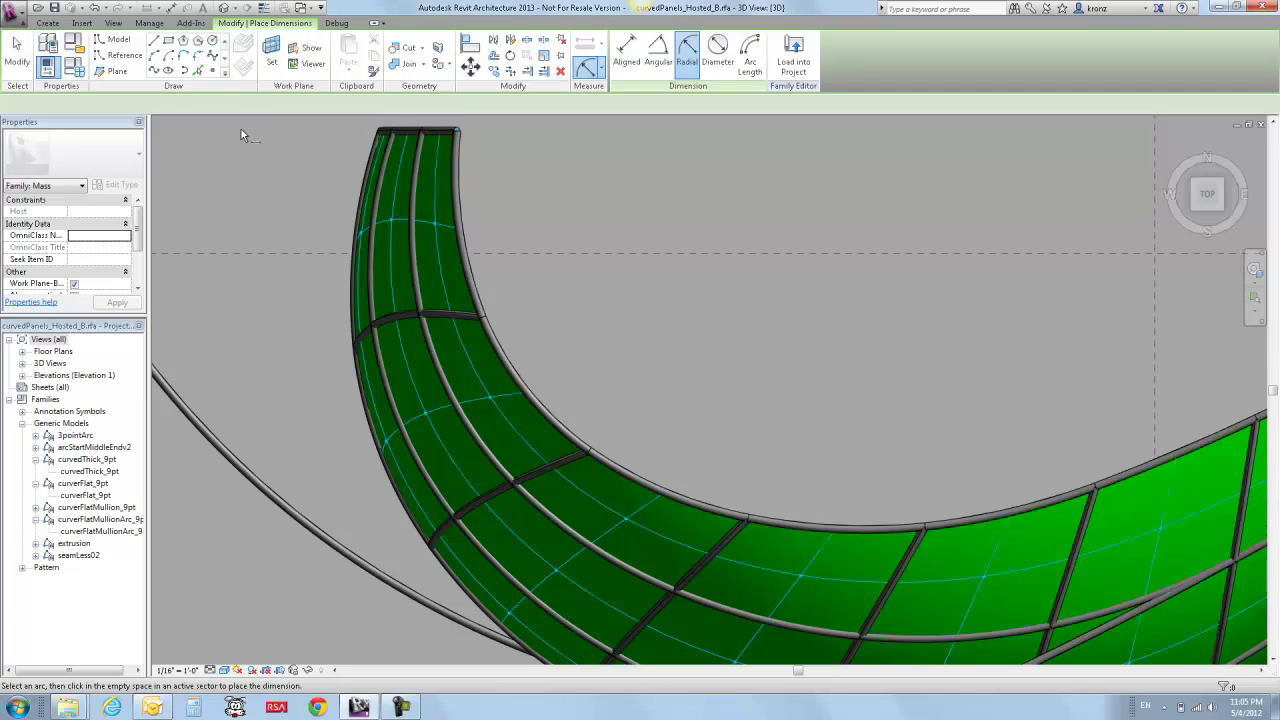
key(Escape)
click(269, 52)
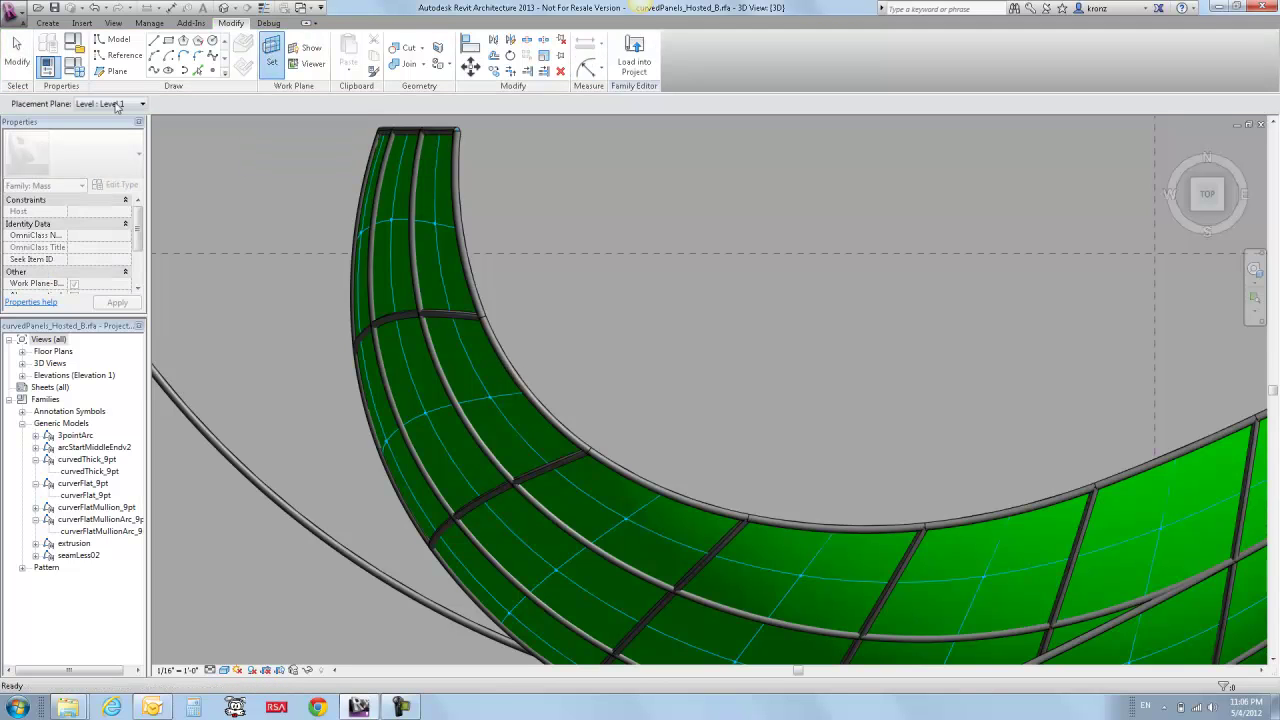
click(588, 66)
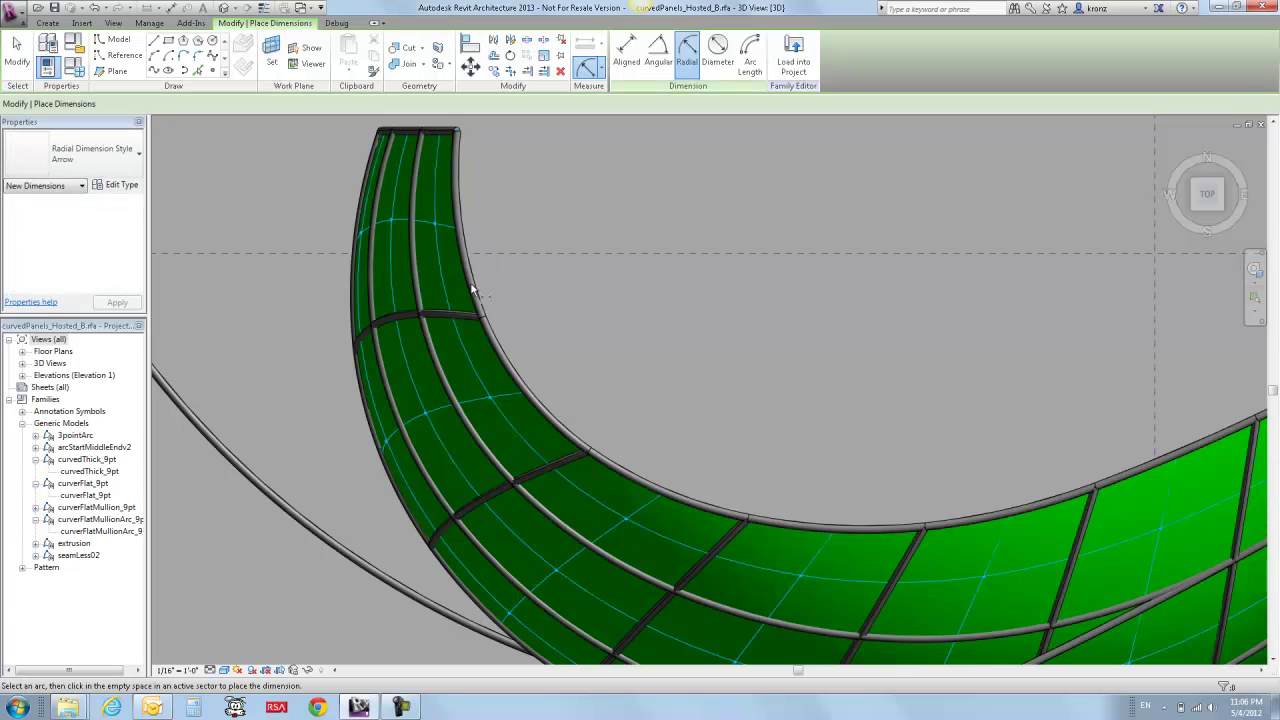
key(w)
key(f)
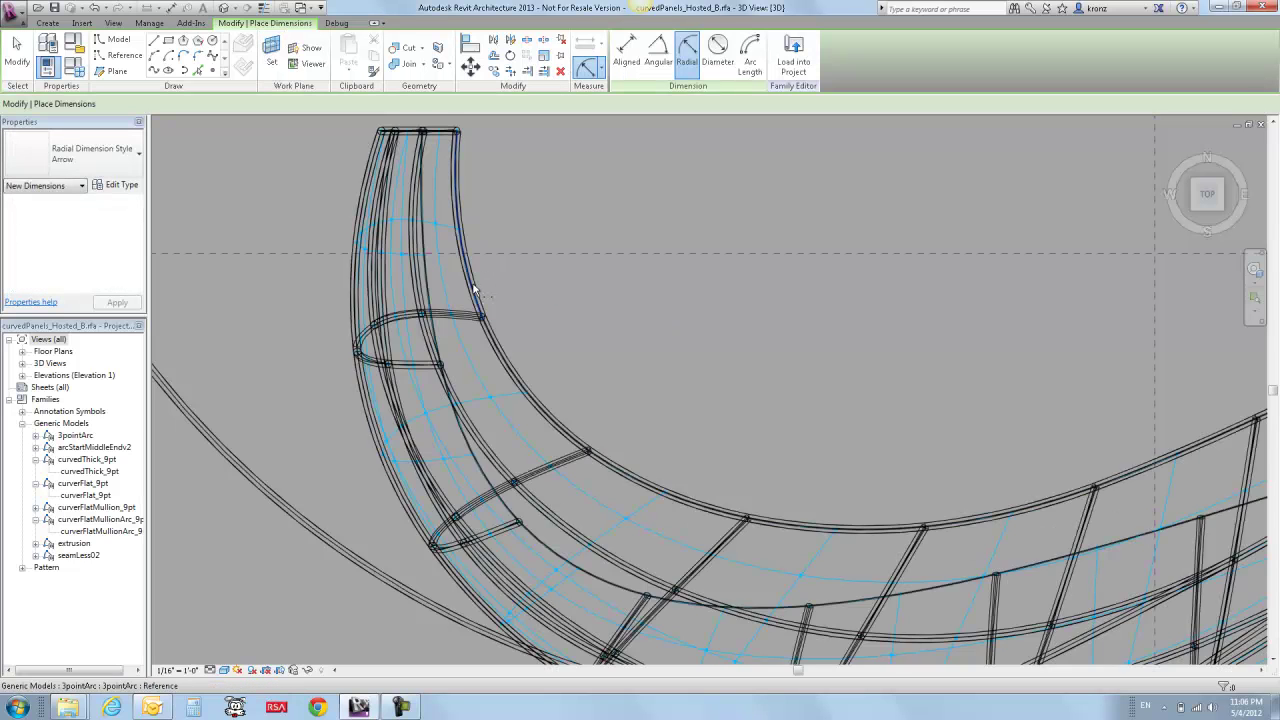
- Dimension three arc mullion radii: 51' - 9 5/8", 40' - 0 5/32" and 54' - 4 1/32"
click(474, 290)
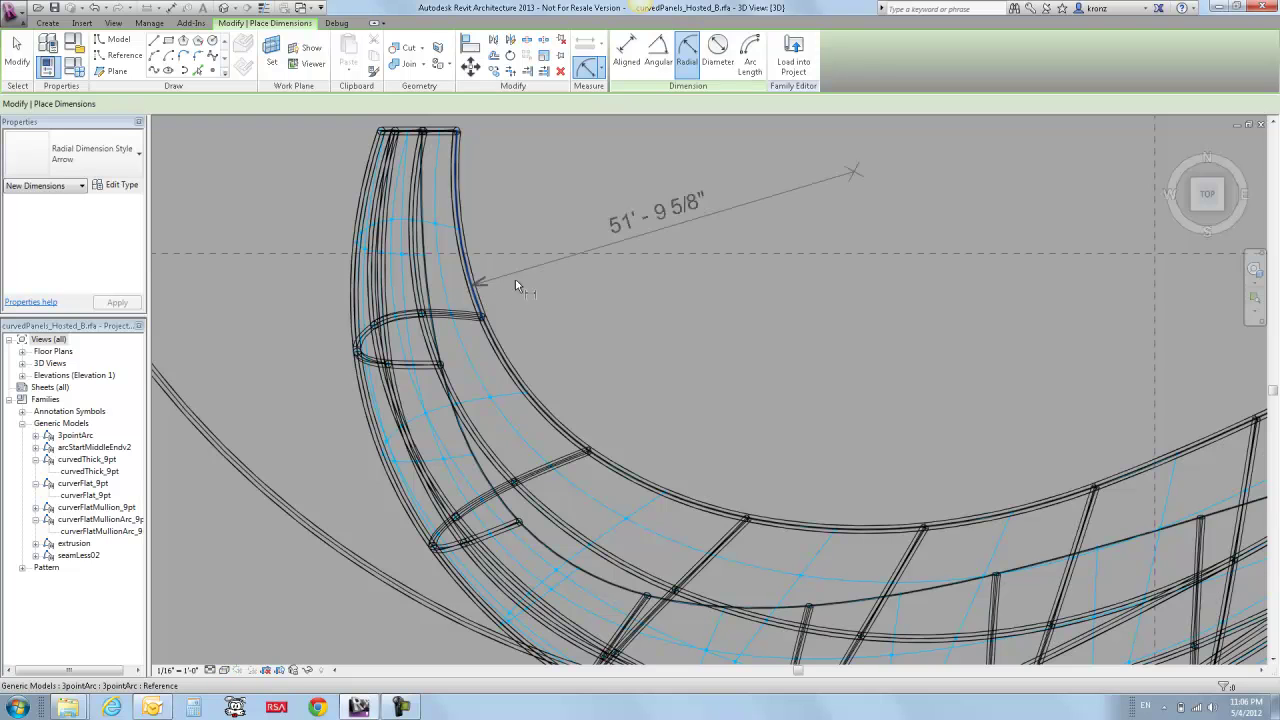
click(513, 213)
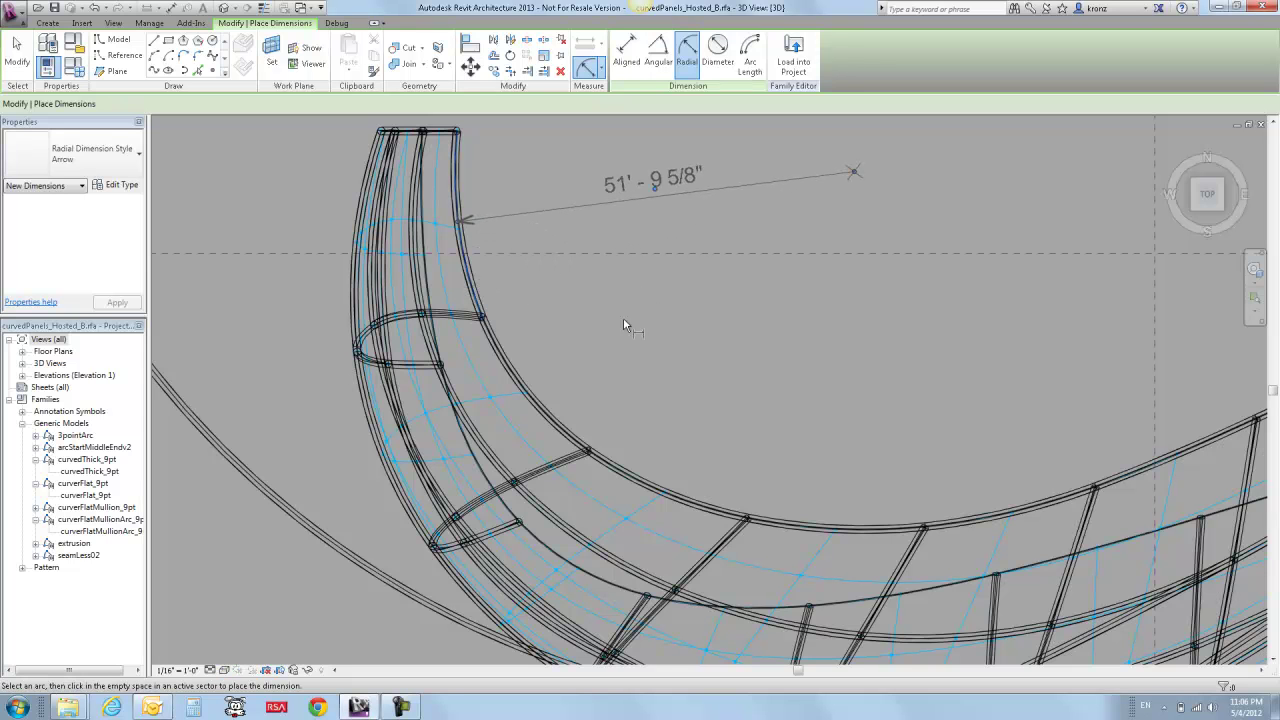
click(511, 376)
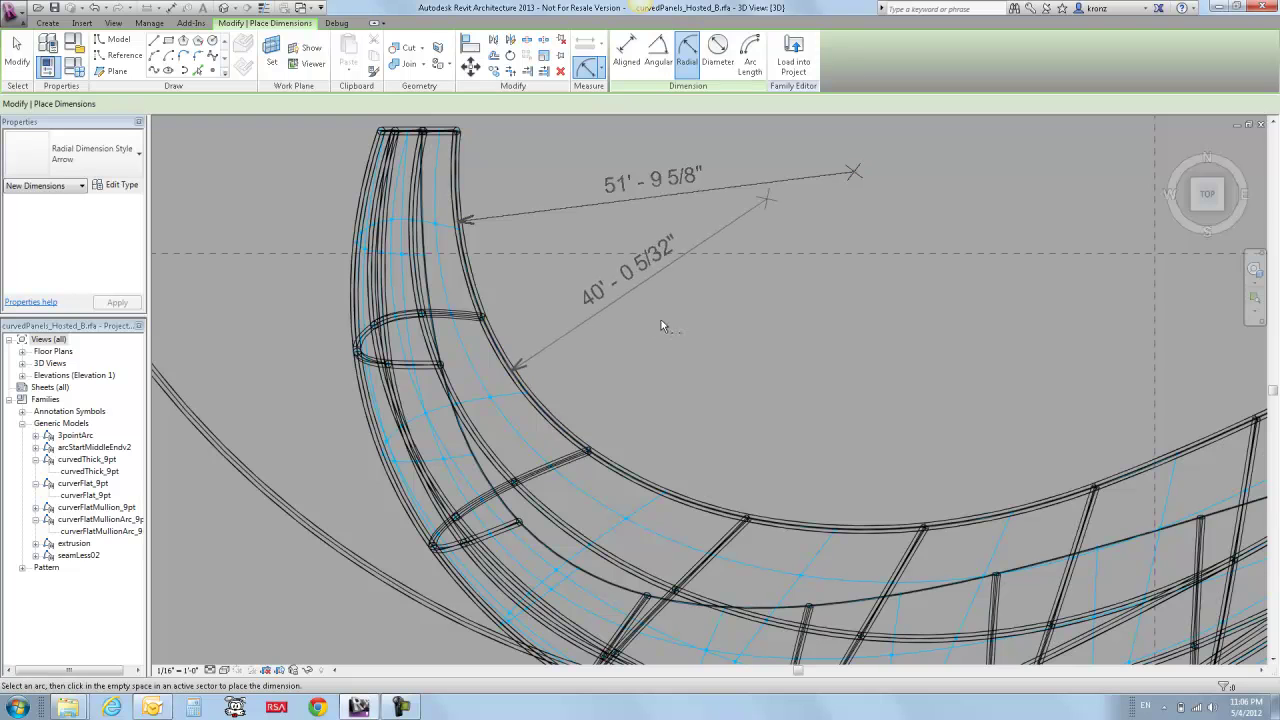
key(Escape)
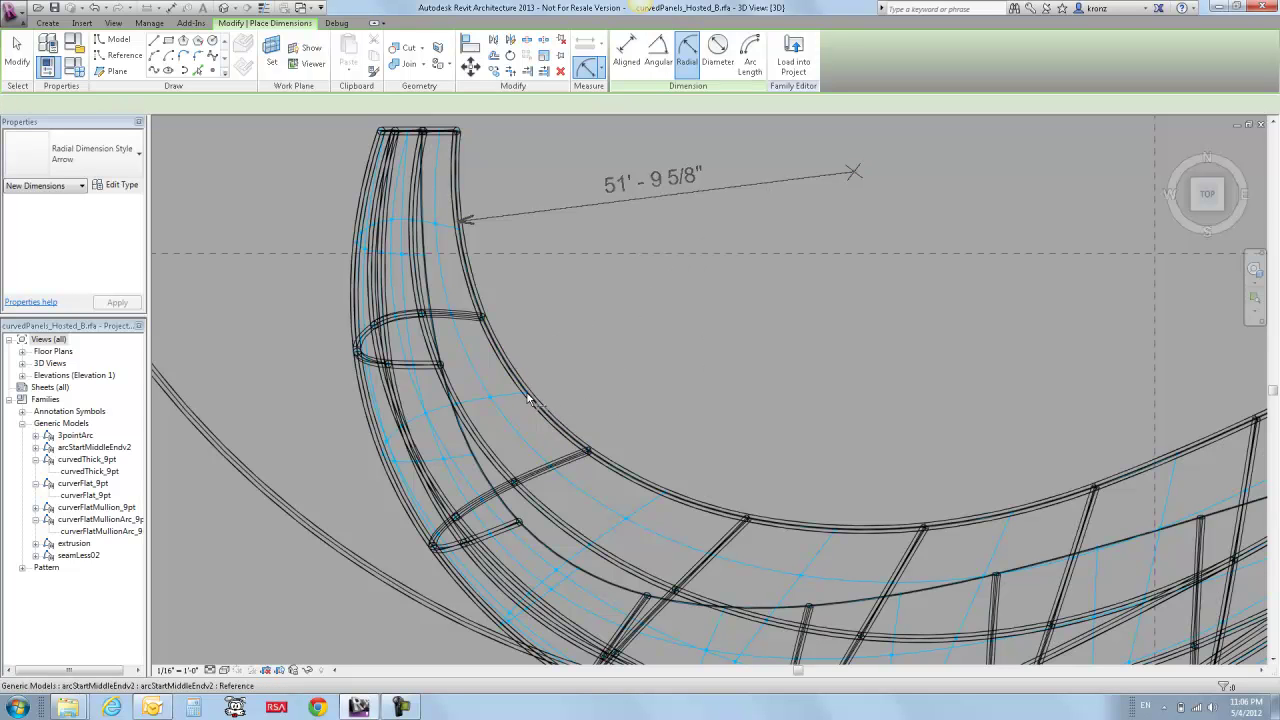
click(525, 397)
click(619, 301)
click(672, 500)
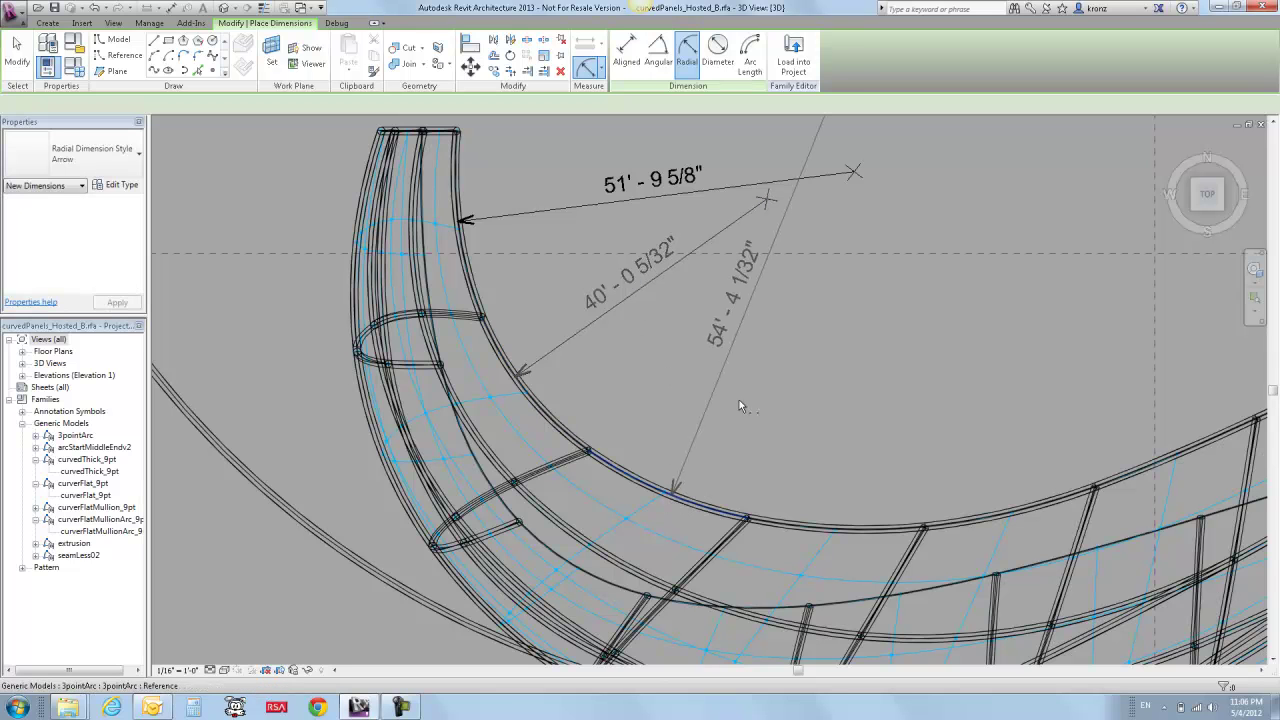
click(550, 483)
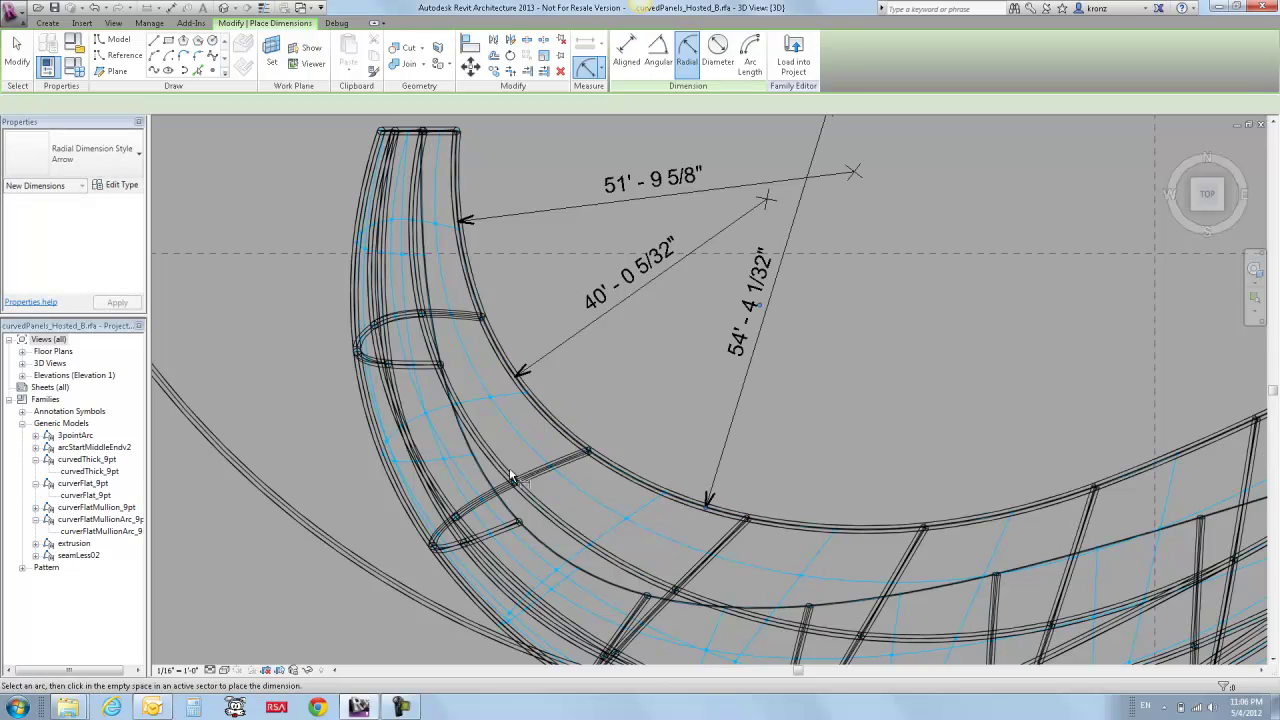
- Exit the dimension tool and zoom out with ZR to frame the whole mass and guide arcs
click(14, 62)
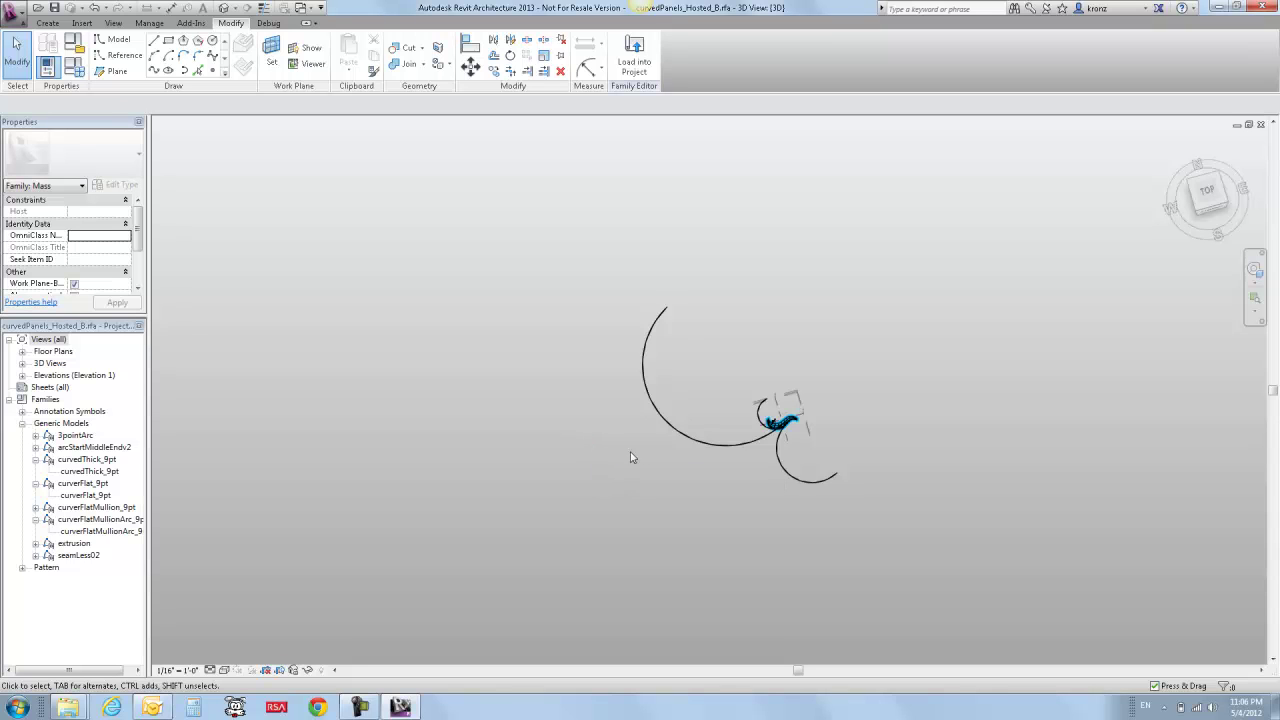
key(z)
key(r)
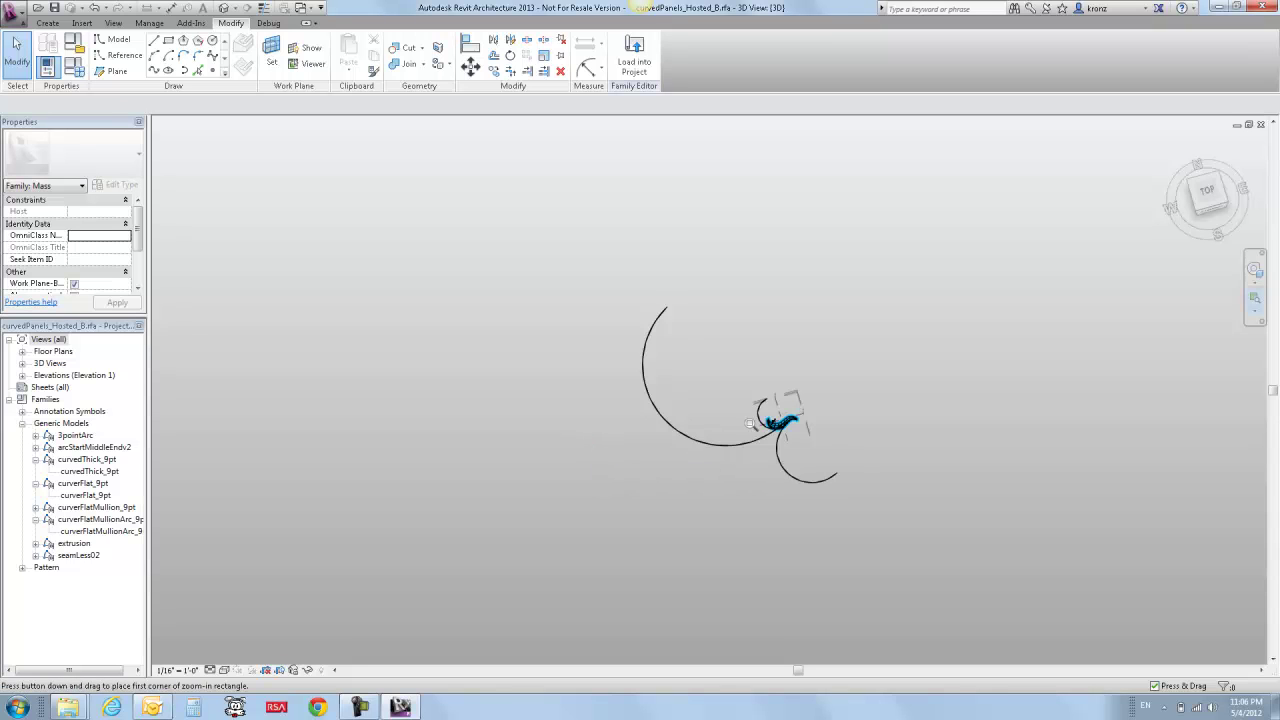